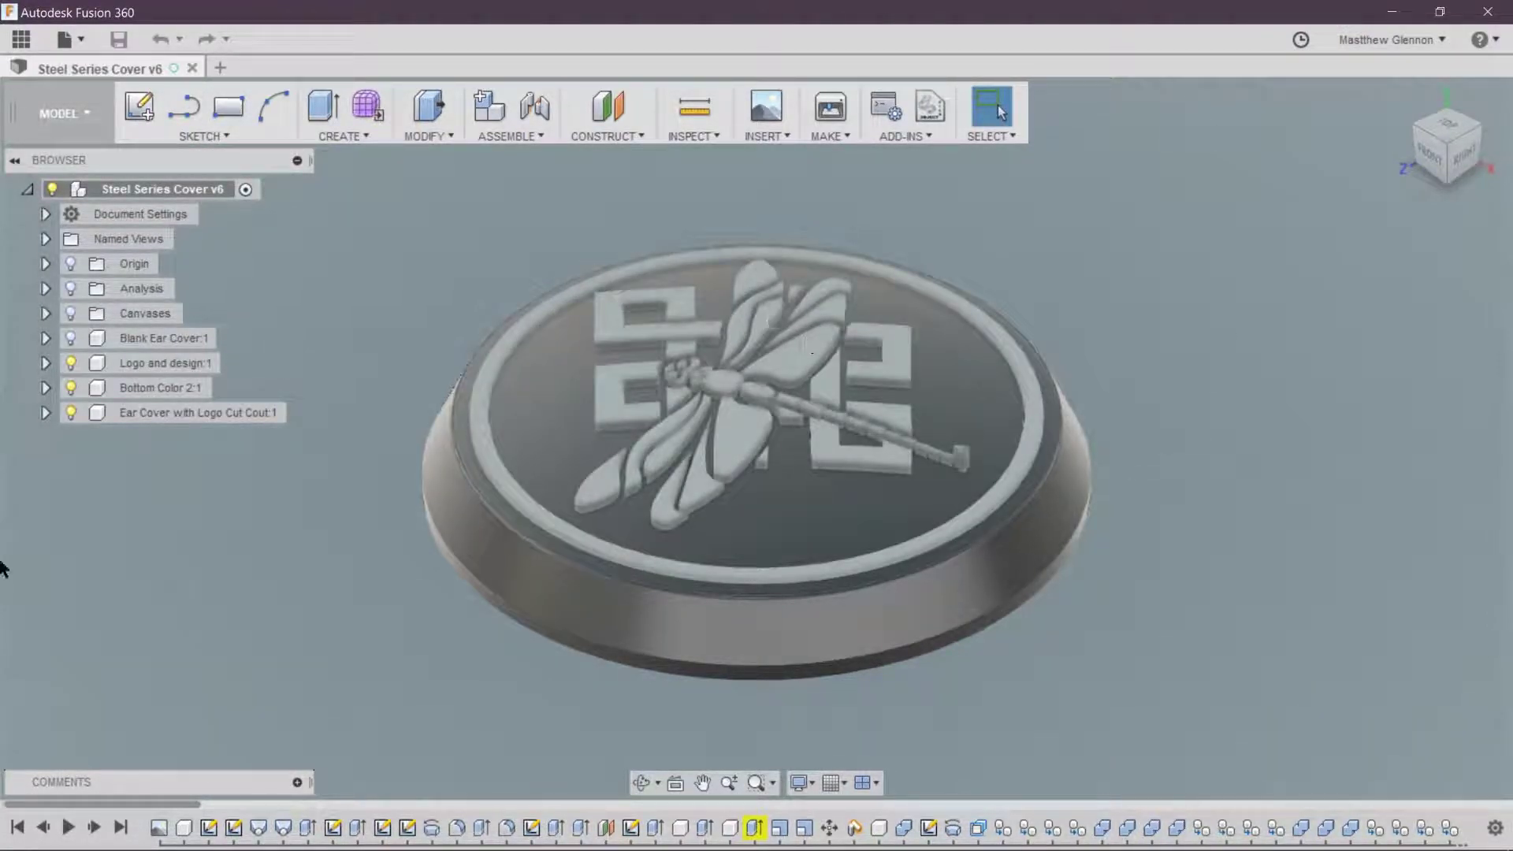
- Highlight the Ear Cover with Logo Cut Cout and Bottom Color 2 components to examine which geometry each contains
{"action": "left_click", "coordinate": [119, 414]}
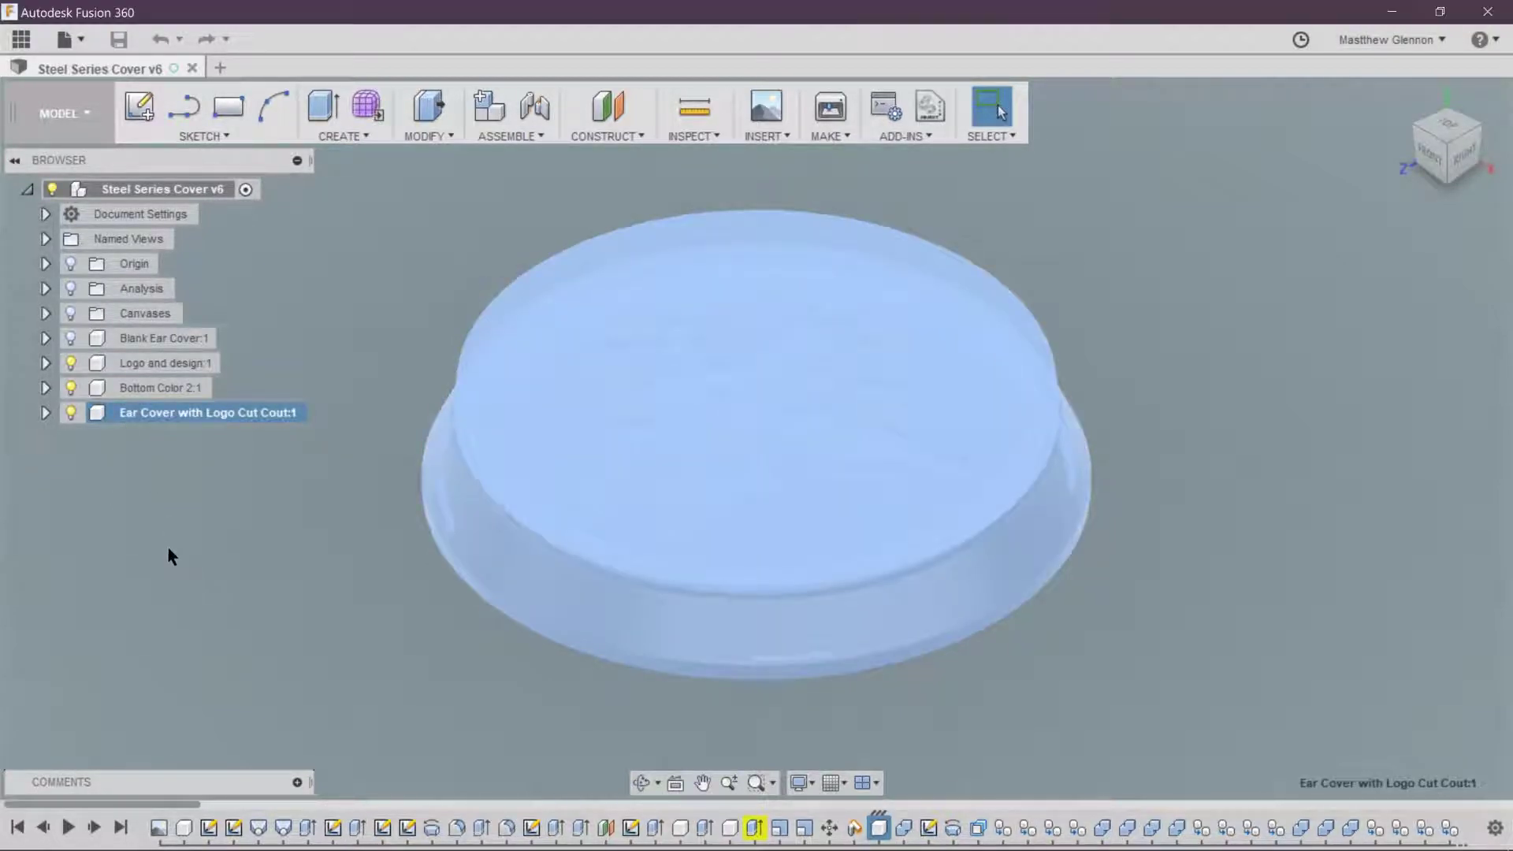
{"action": "left_click", "coordinate": [167, 547]}
{"action": "left_click", "coordinate": [125, 413]}
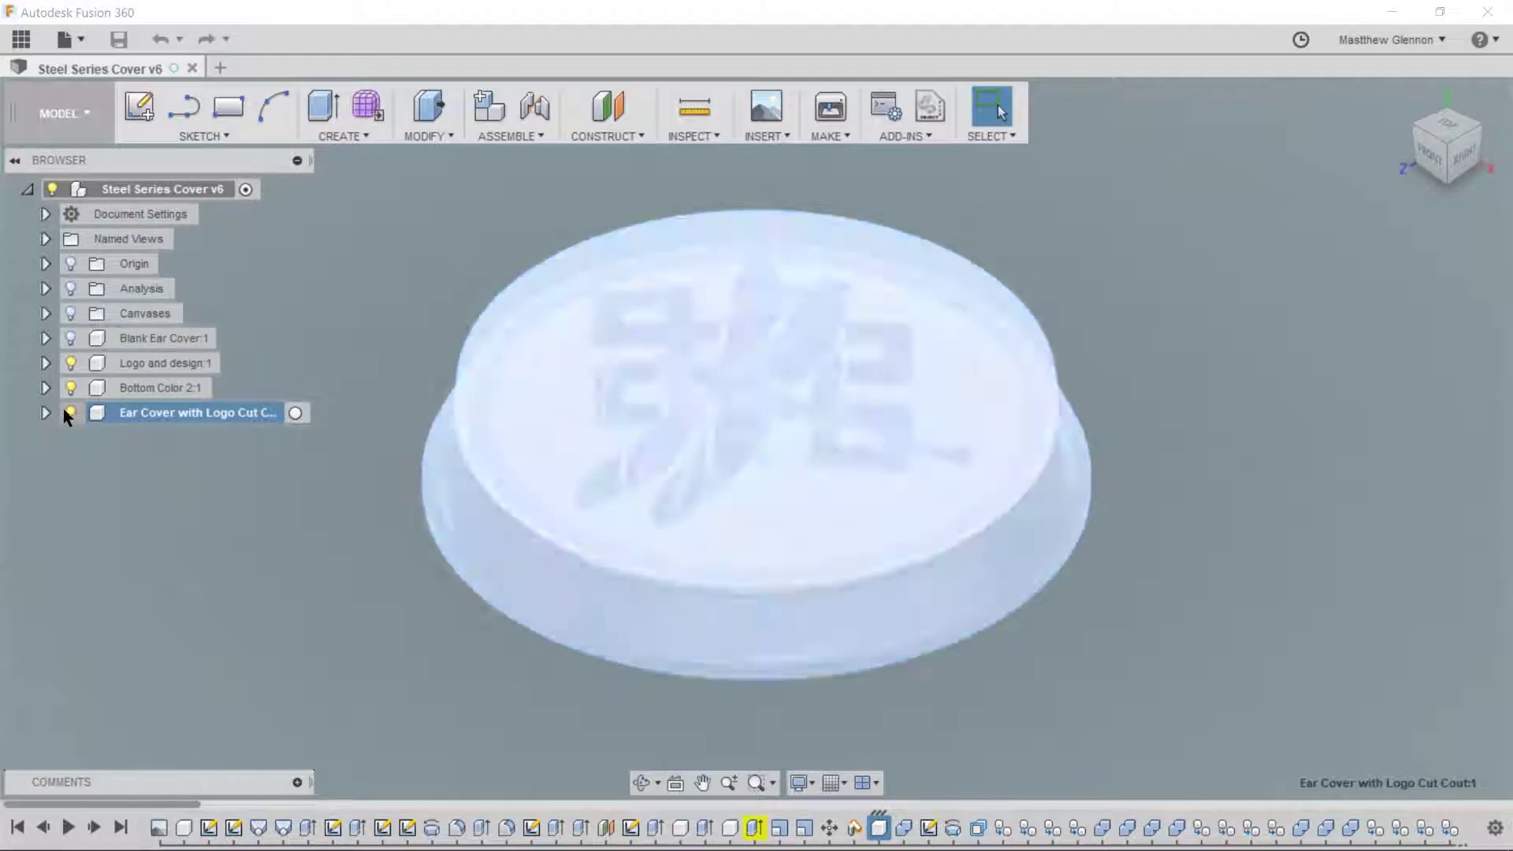
{"action": "left_click", "coordinate": [45, 413]}
{"action": "left_click", "coordinate": [45, 413]}
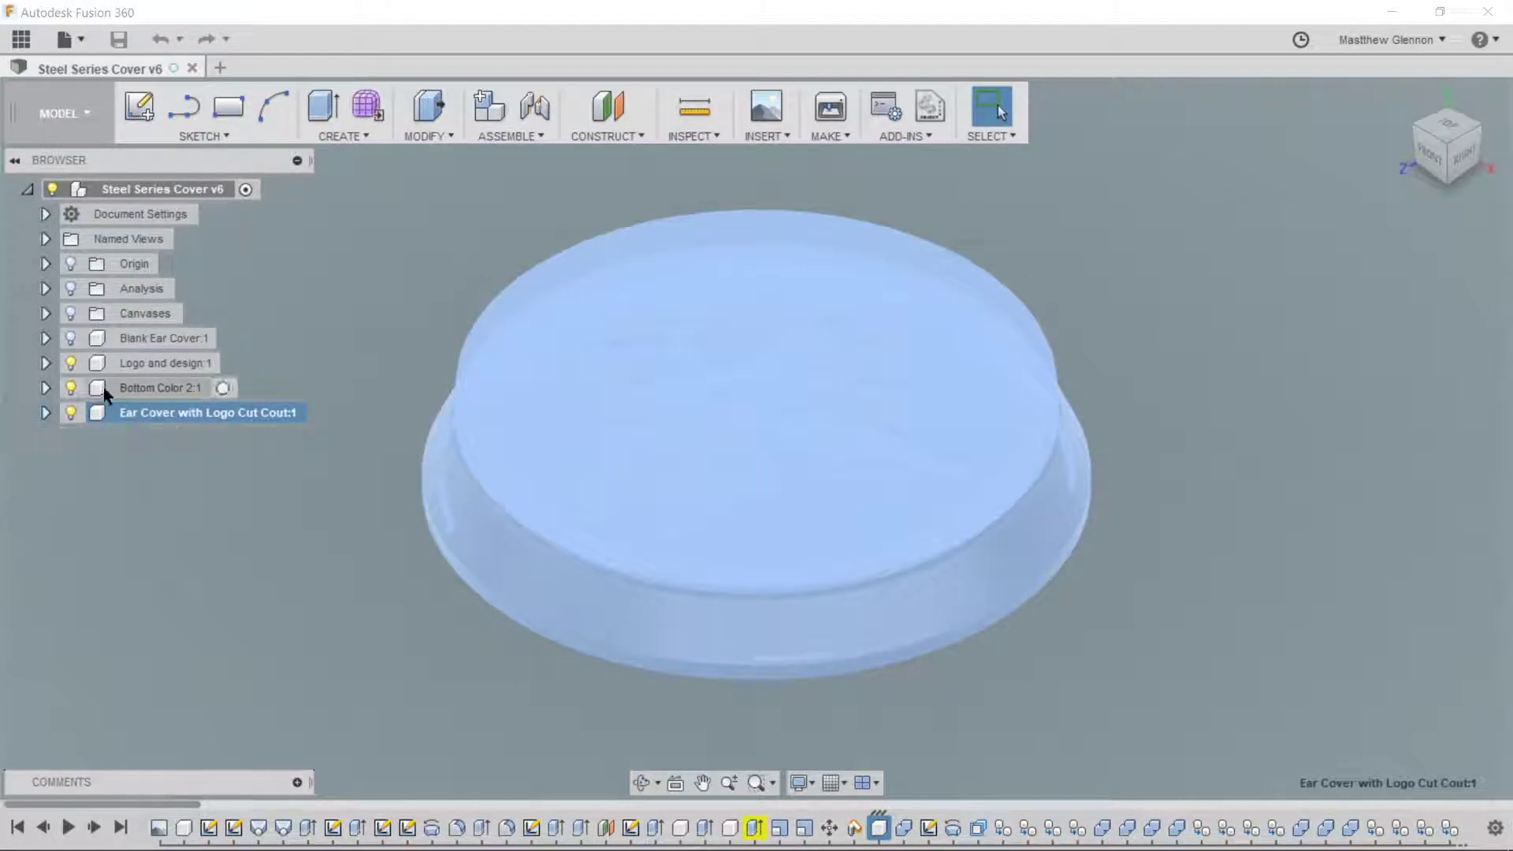
{"action": "left_click", "coordinate": [138, 390]}
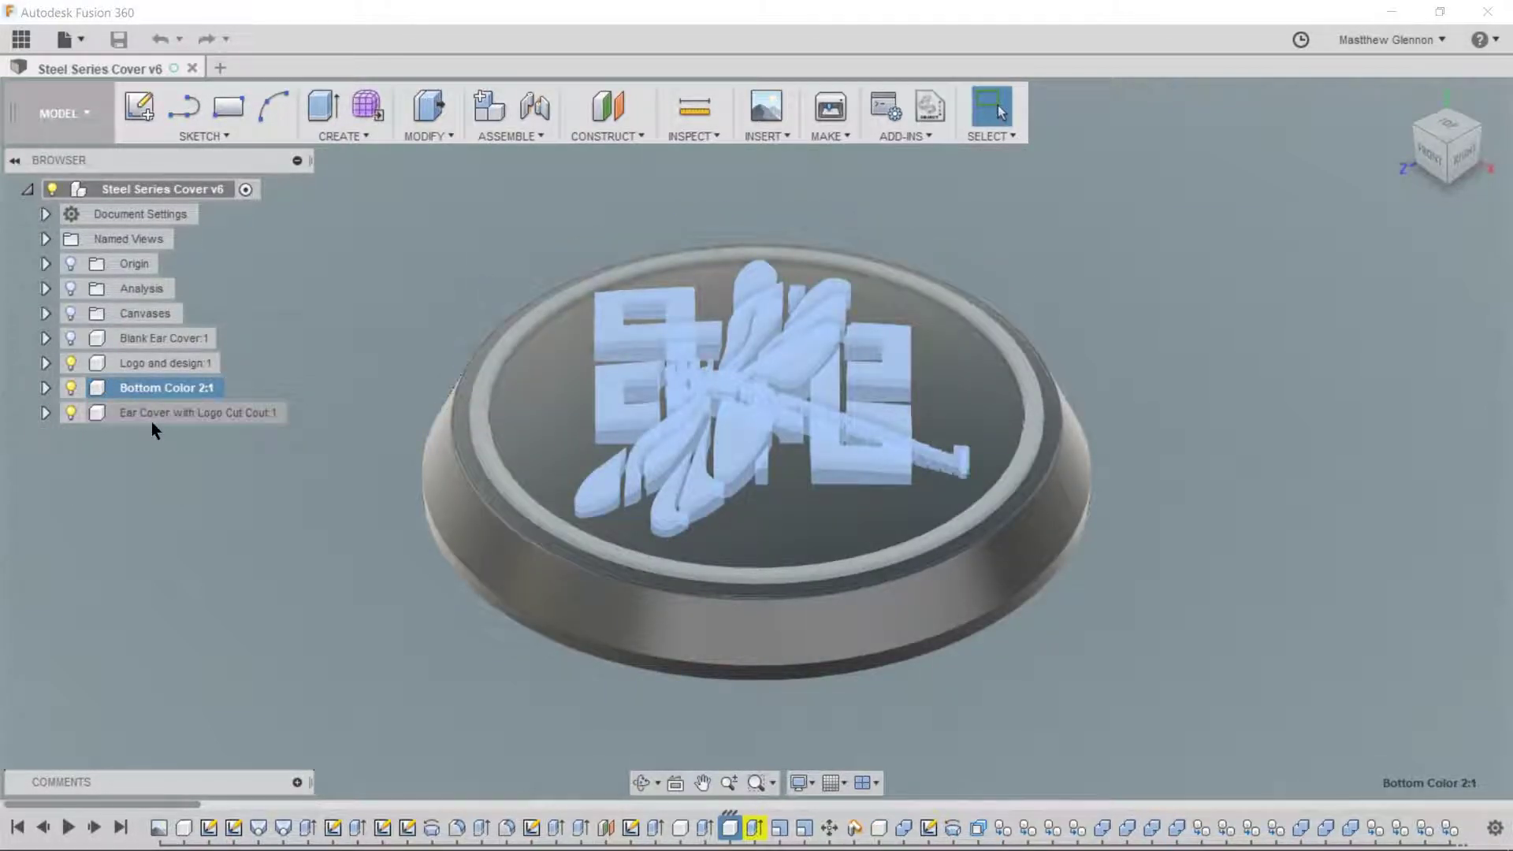
- Duplicate the Ear Cover with Logo Cut Cout component as a new independent component in the root assembly, keeping its position
{"action": "left_click", "coordinate": [152, 419]}
{"action": "right_click", "coordinate": [153, 422]}
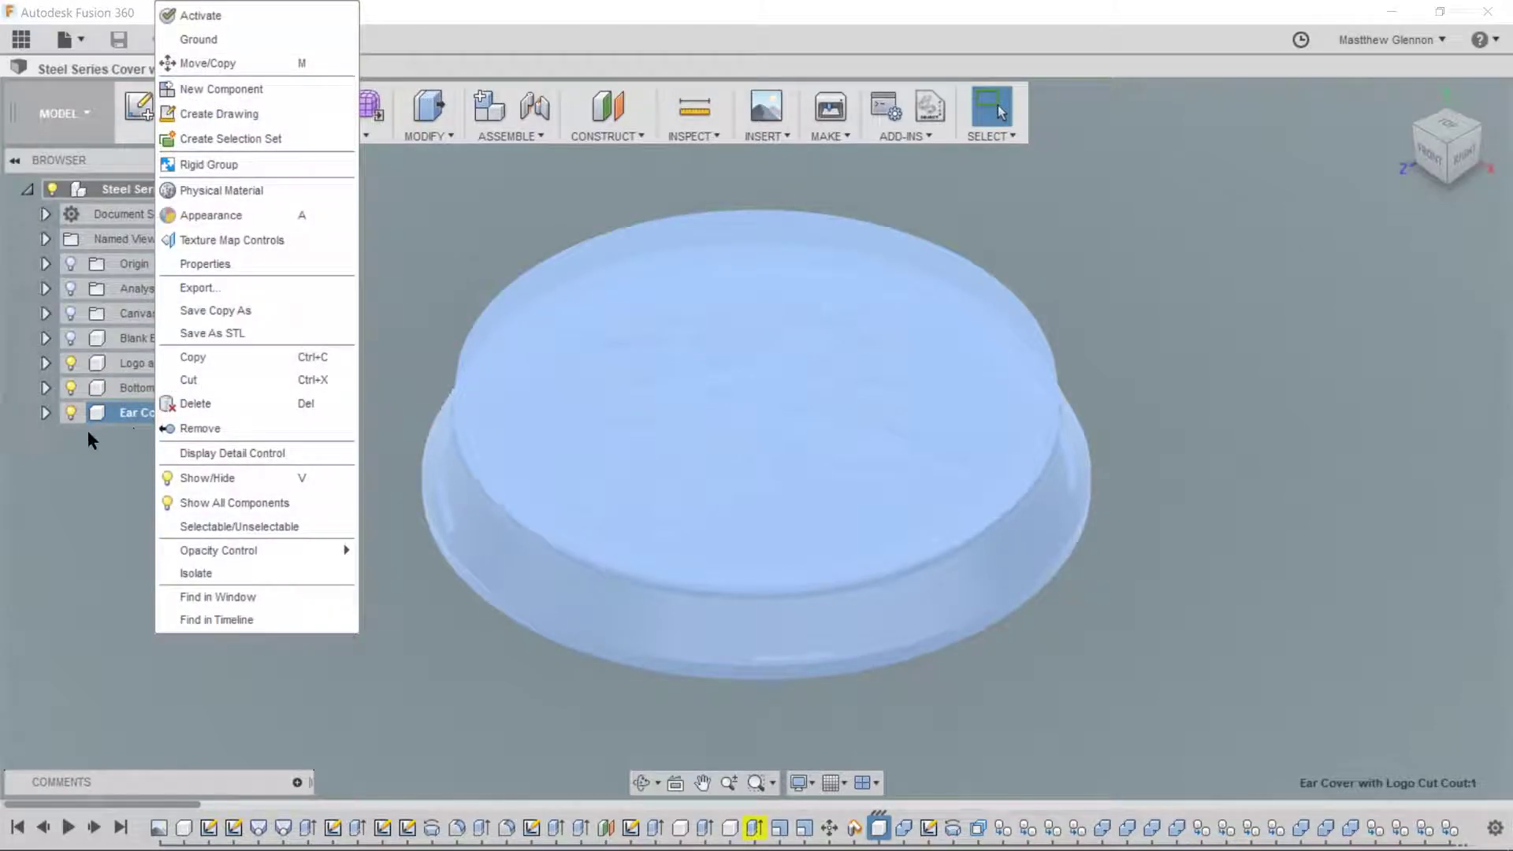
{"action": "left_click", "coordinate": [248, 357]}
{"action": "right_click", "coordinate": [169, 191]}
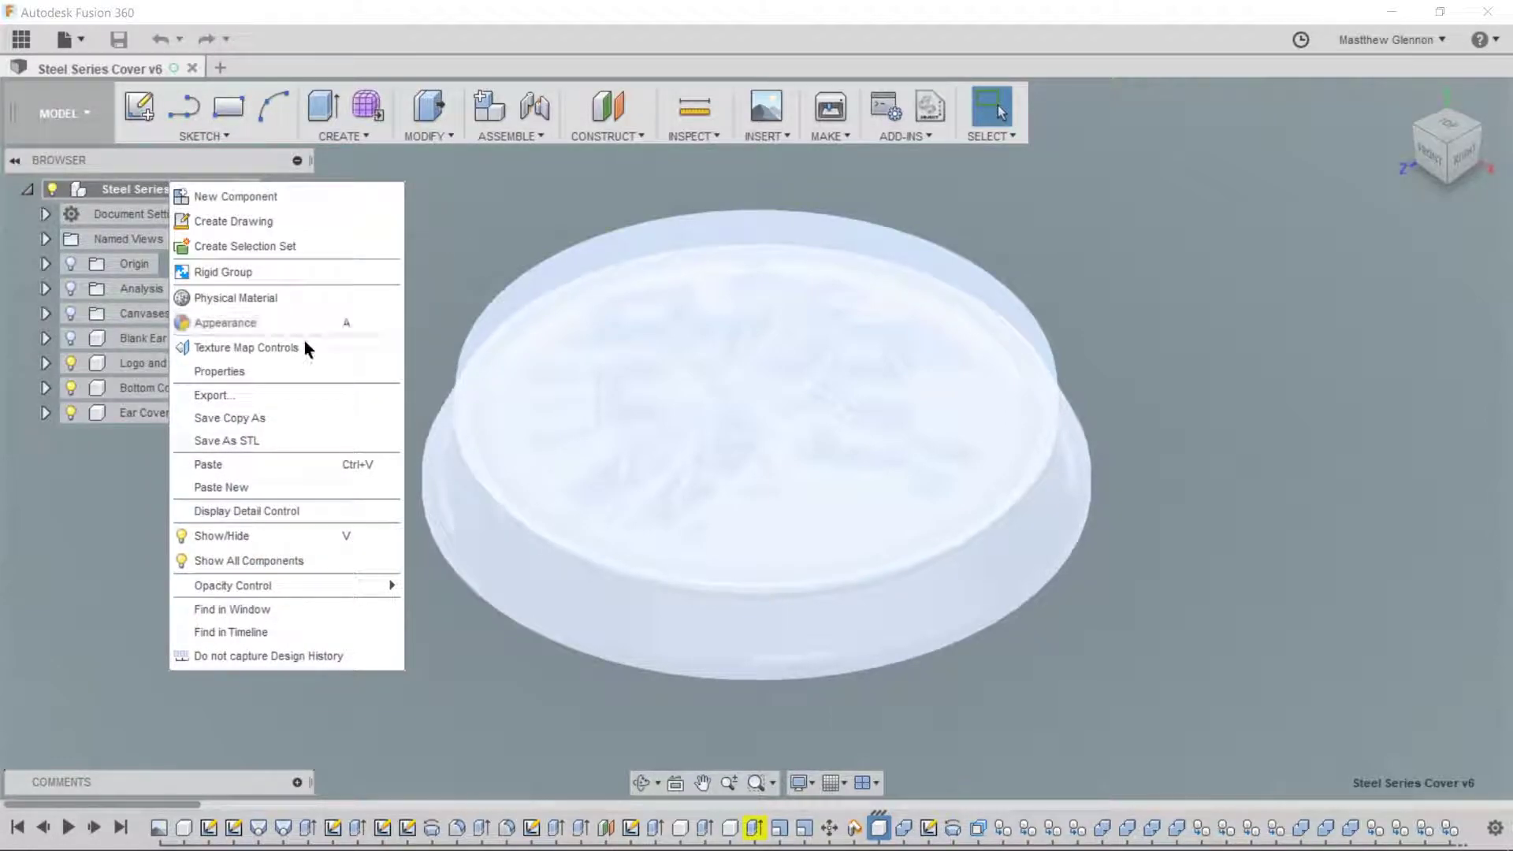
{"action": "left_click", "coordinate": [272, 483]}
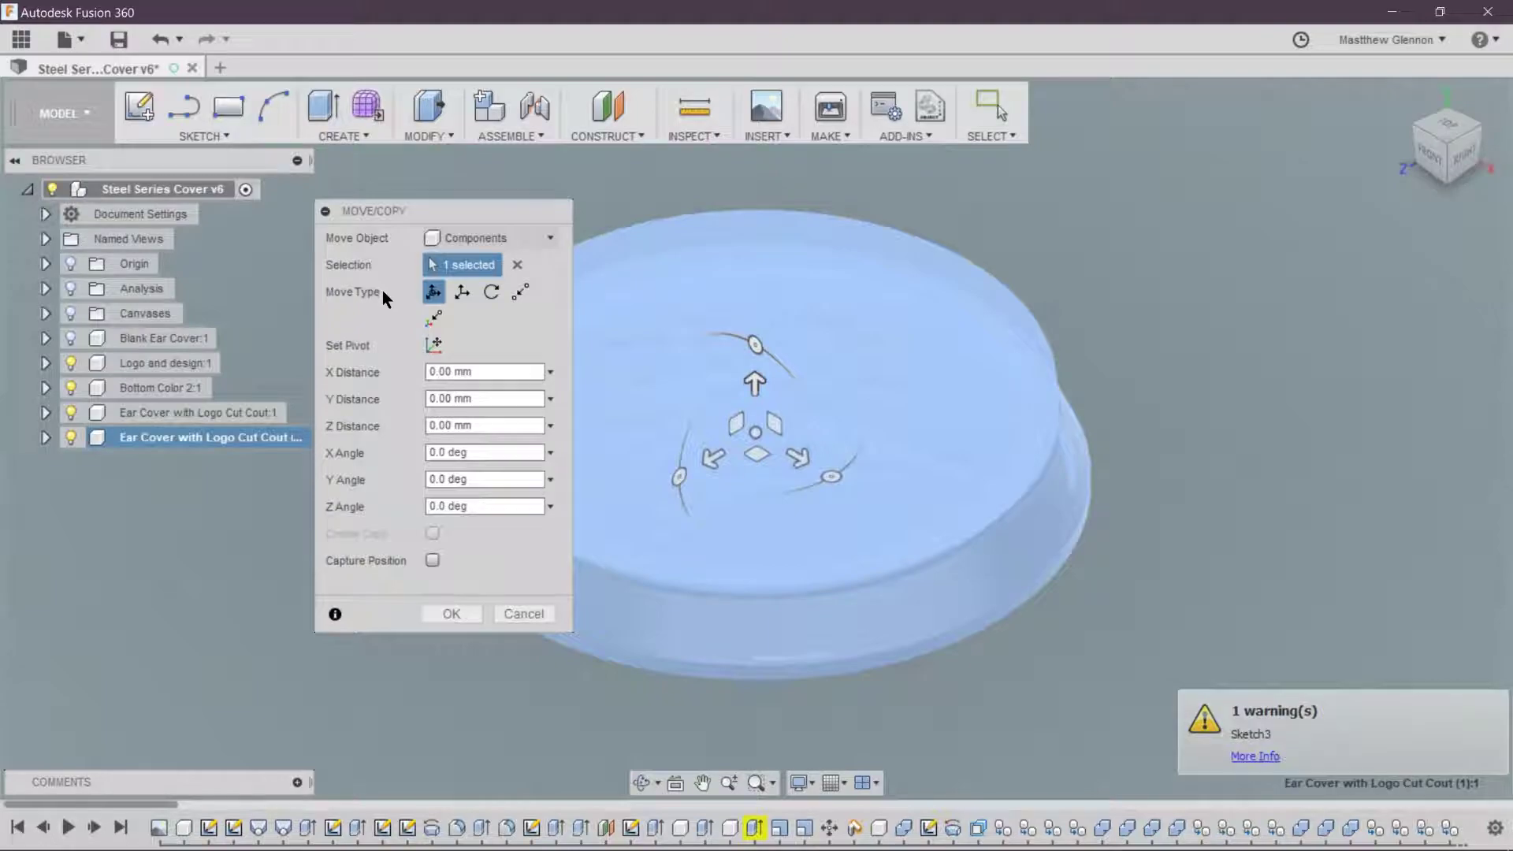
{"action": "left_click", "coordinate": [448, 615]}
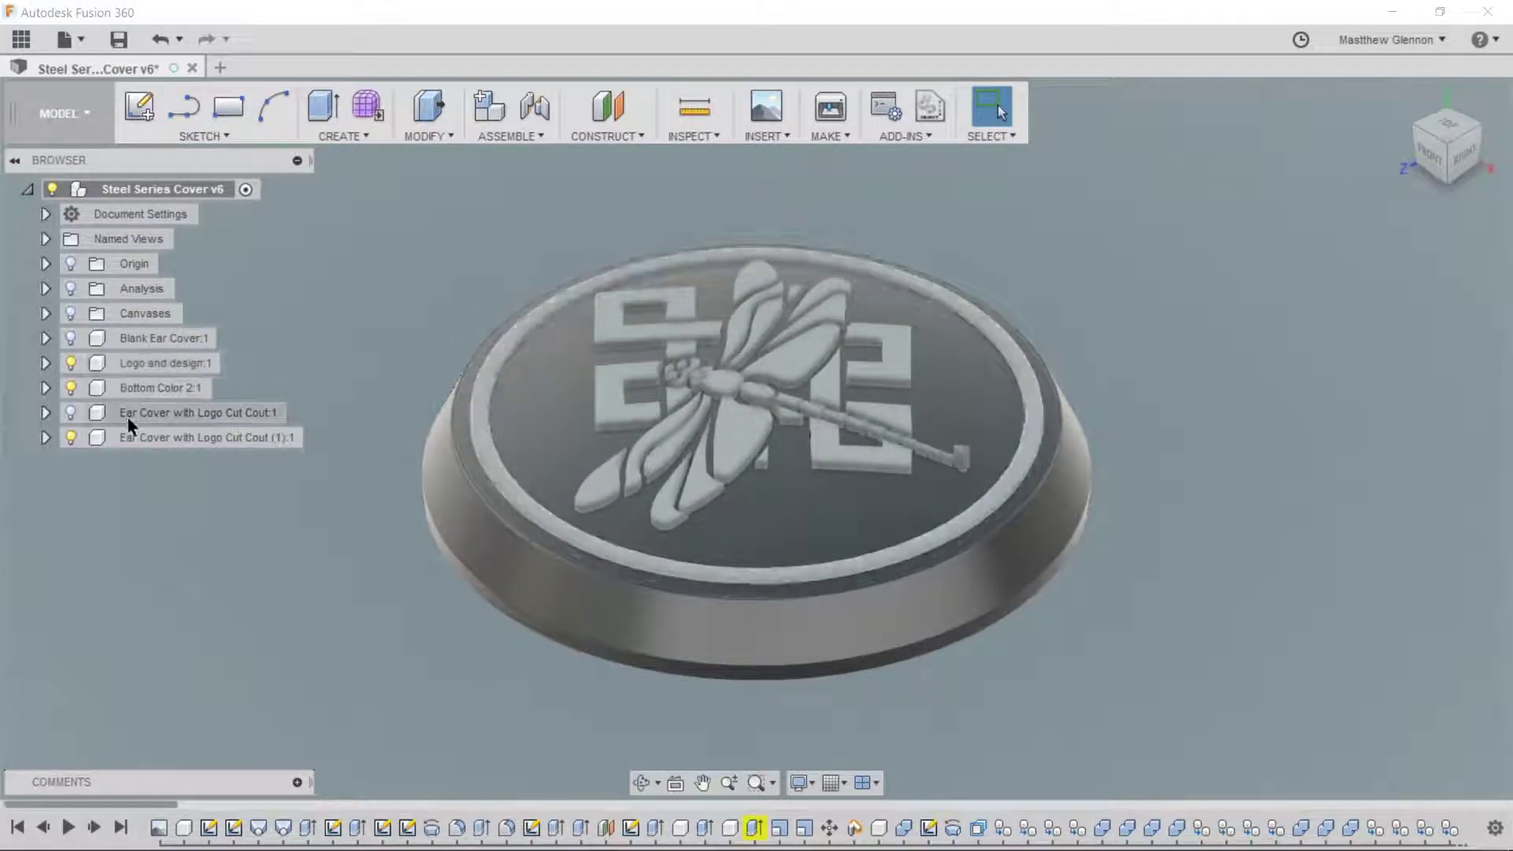
- Rename the duplicated ear cover component as Ear Cover with Logo
{"action": "left_click", "coordinate": [149, 436]}
{"action": "double_click", "coordinate": [180, 439]}
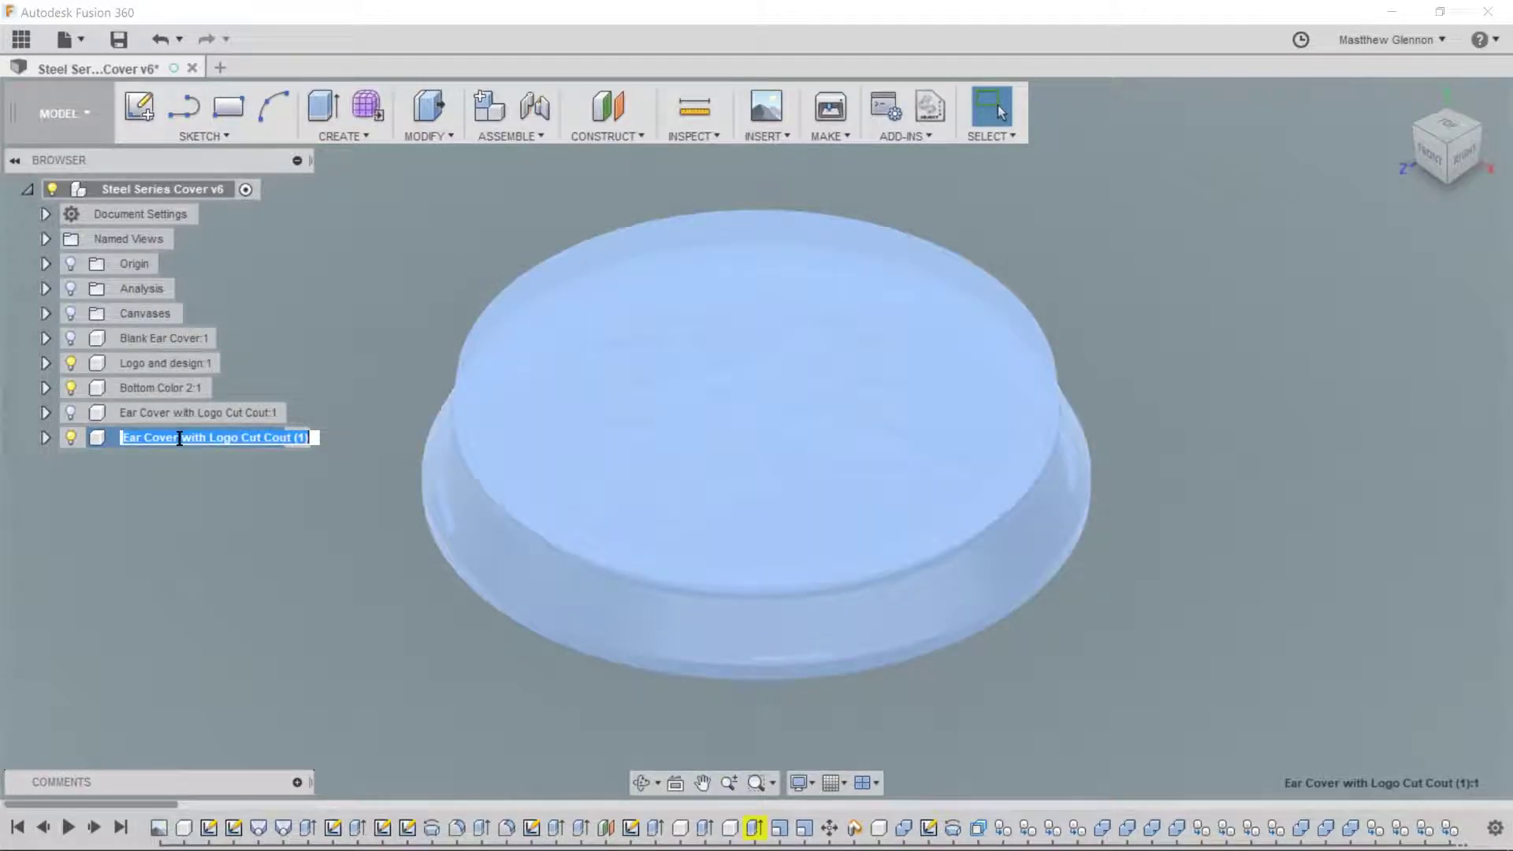
{"action": "left_click", "coordinate": [179, 439]}
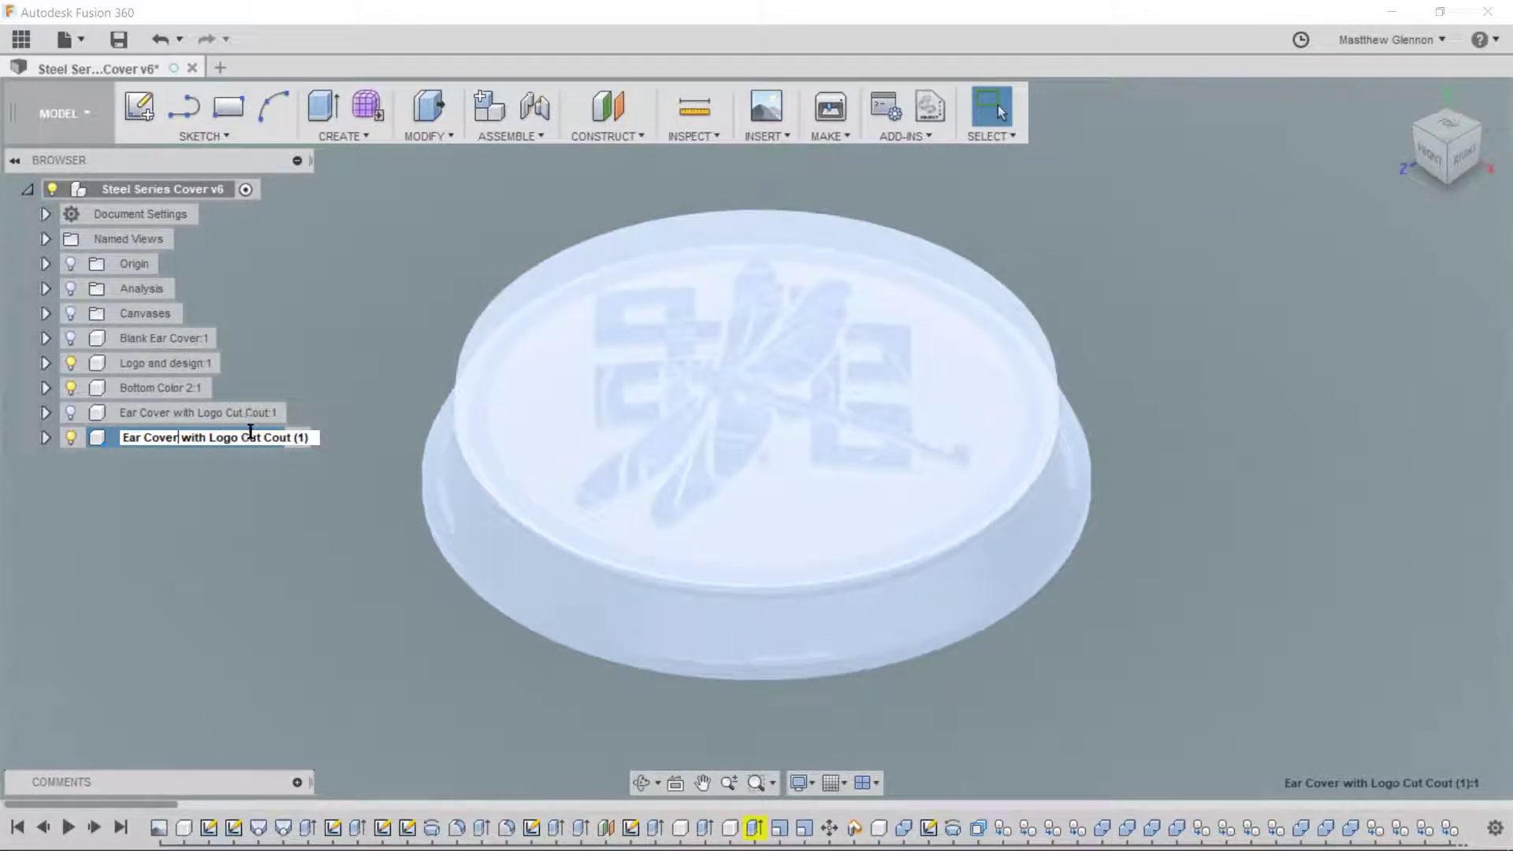
{"action": "left_click_drag", "start_coordinate": [249, 434], "coordinate": [485, 433]}
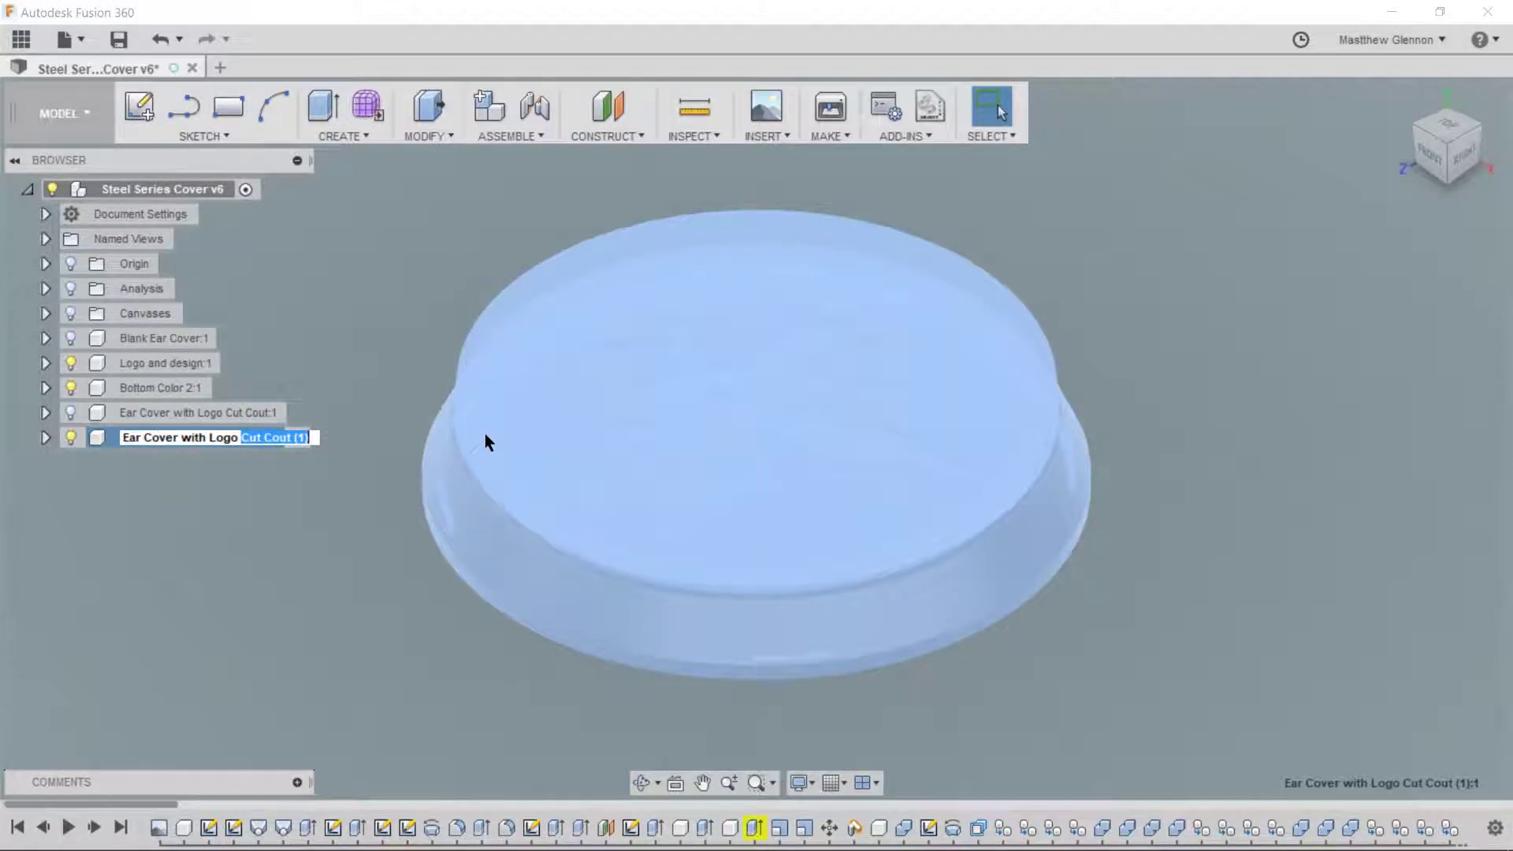
{"action": "key", "text": "BackSpace"}
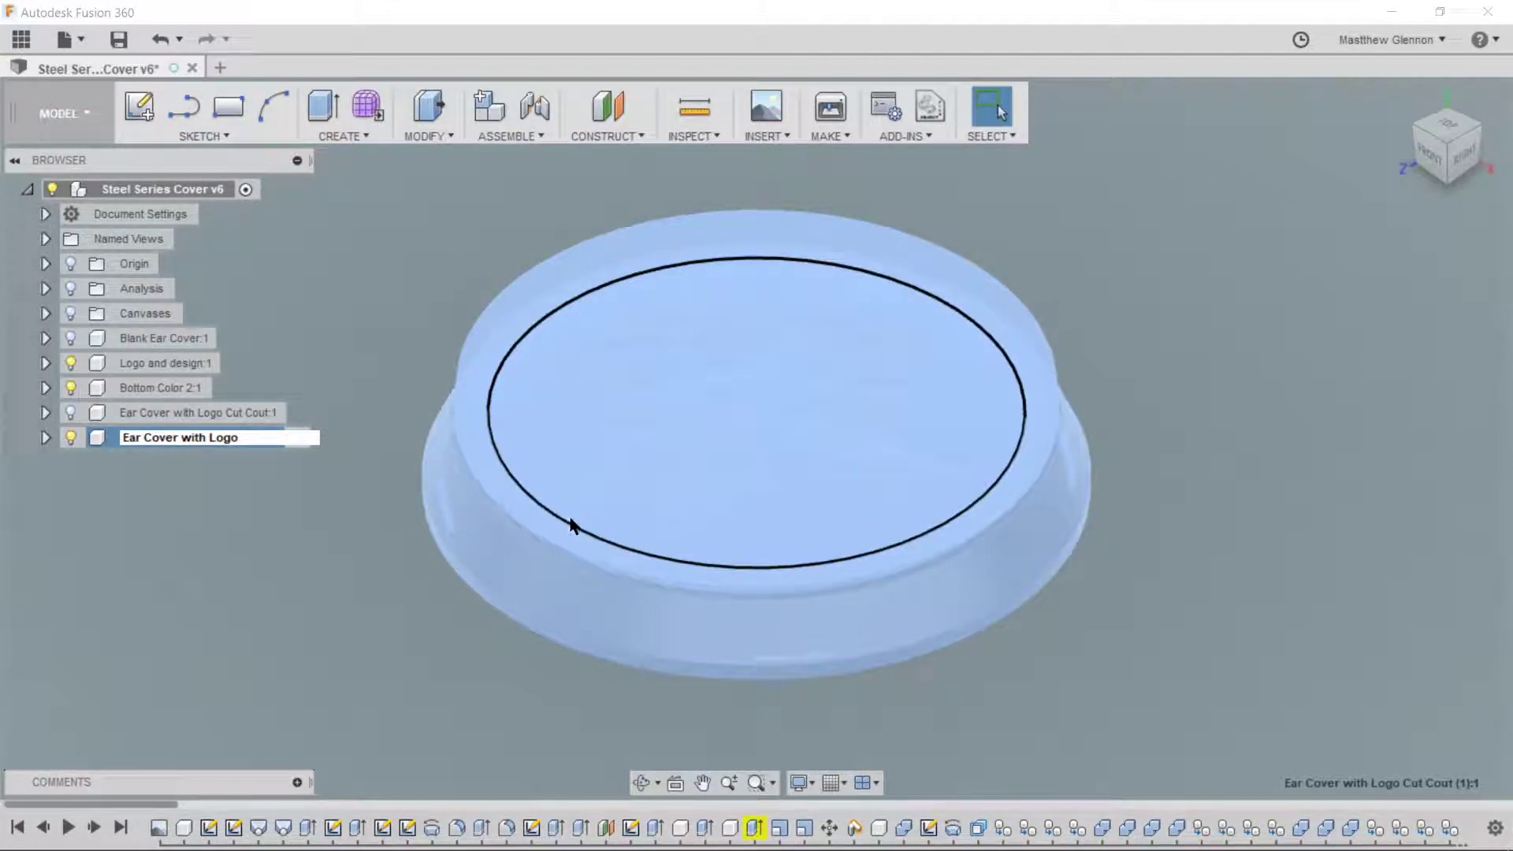
{"action": "key", "text": "Return"}
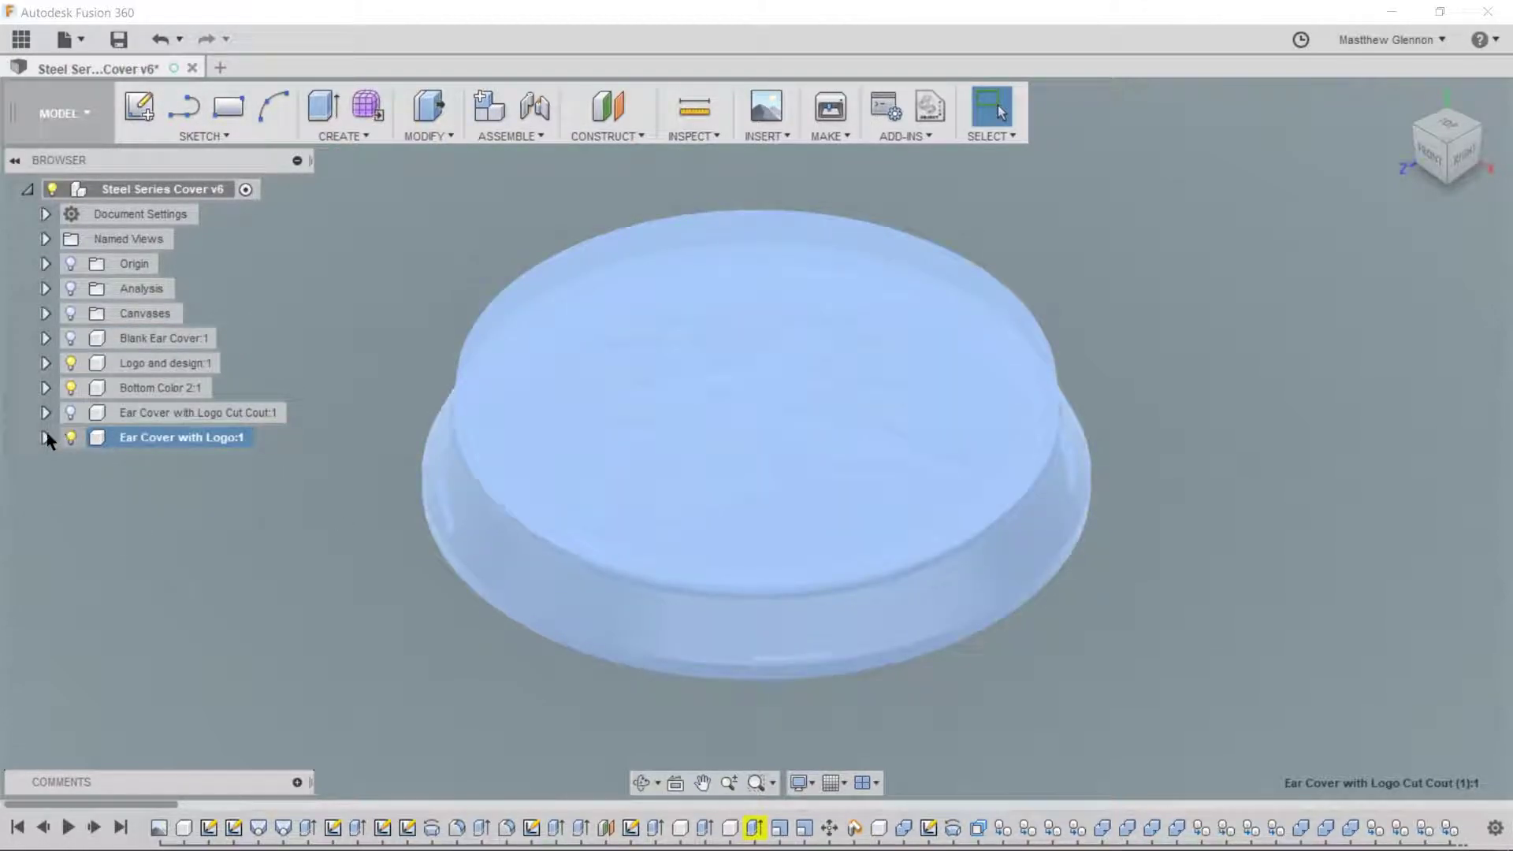
{"action": "left_click", "coordinate": [44, 438]}
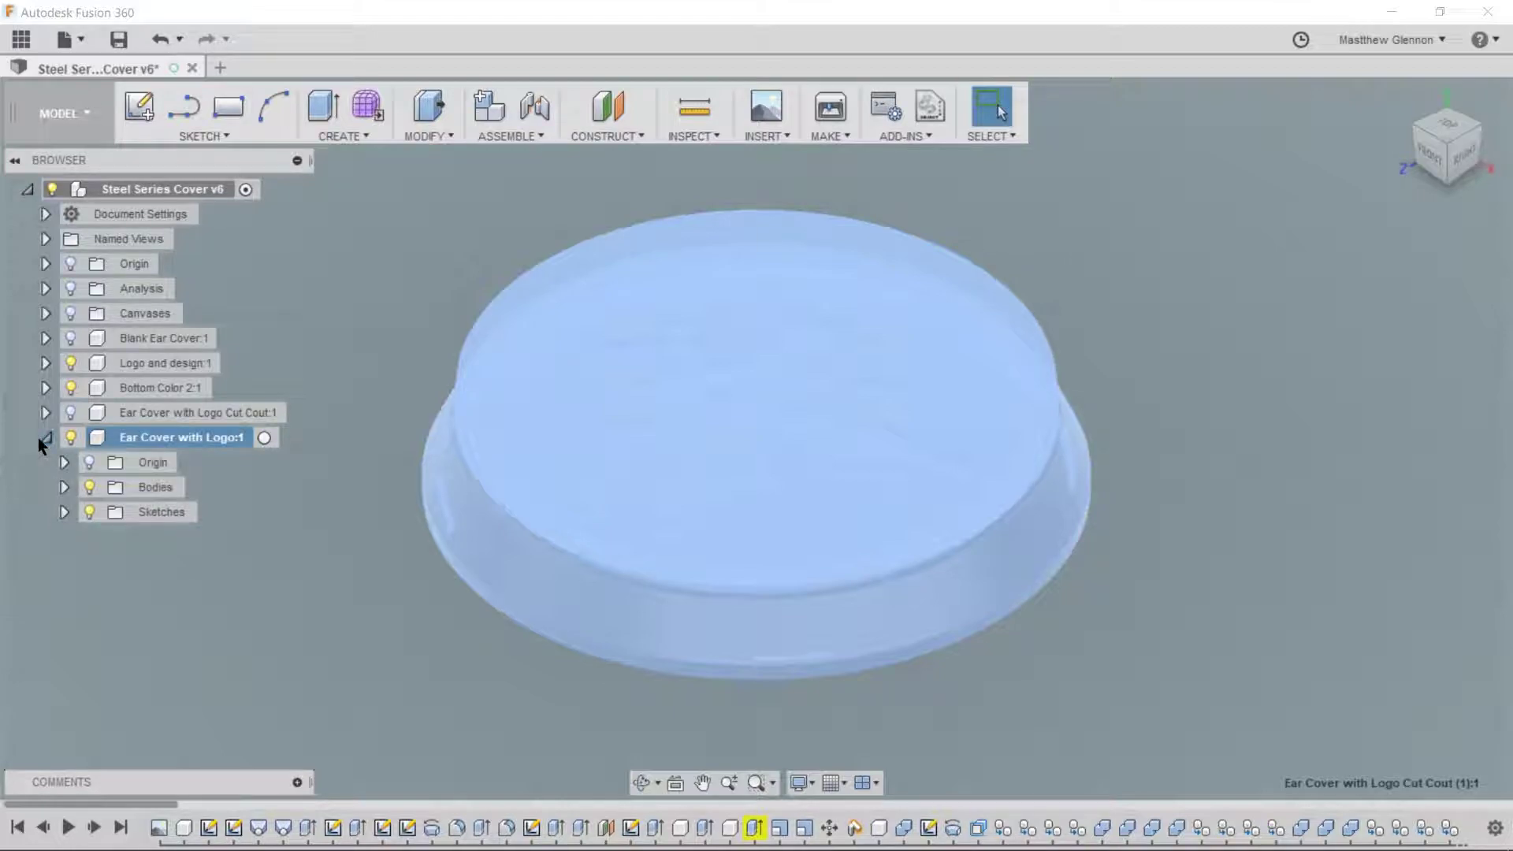
{"action": "left_click", "coordinate": [44, 439]}
{"action": "left_click", "coordinate": [115, 412], "text": "ctrl"}
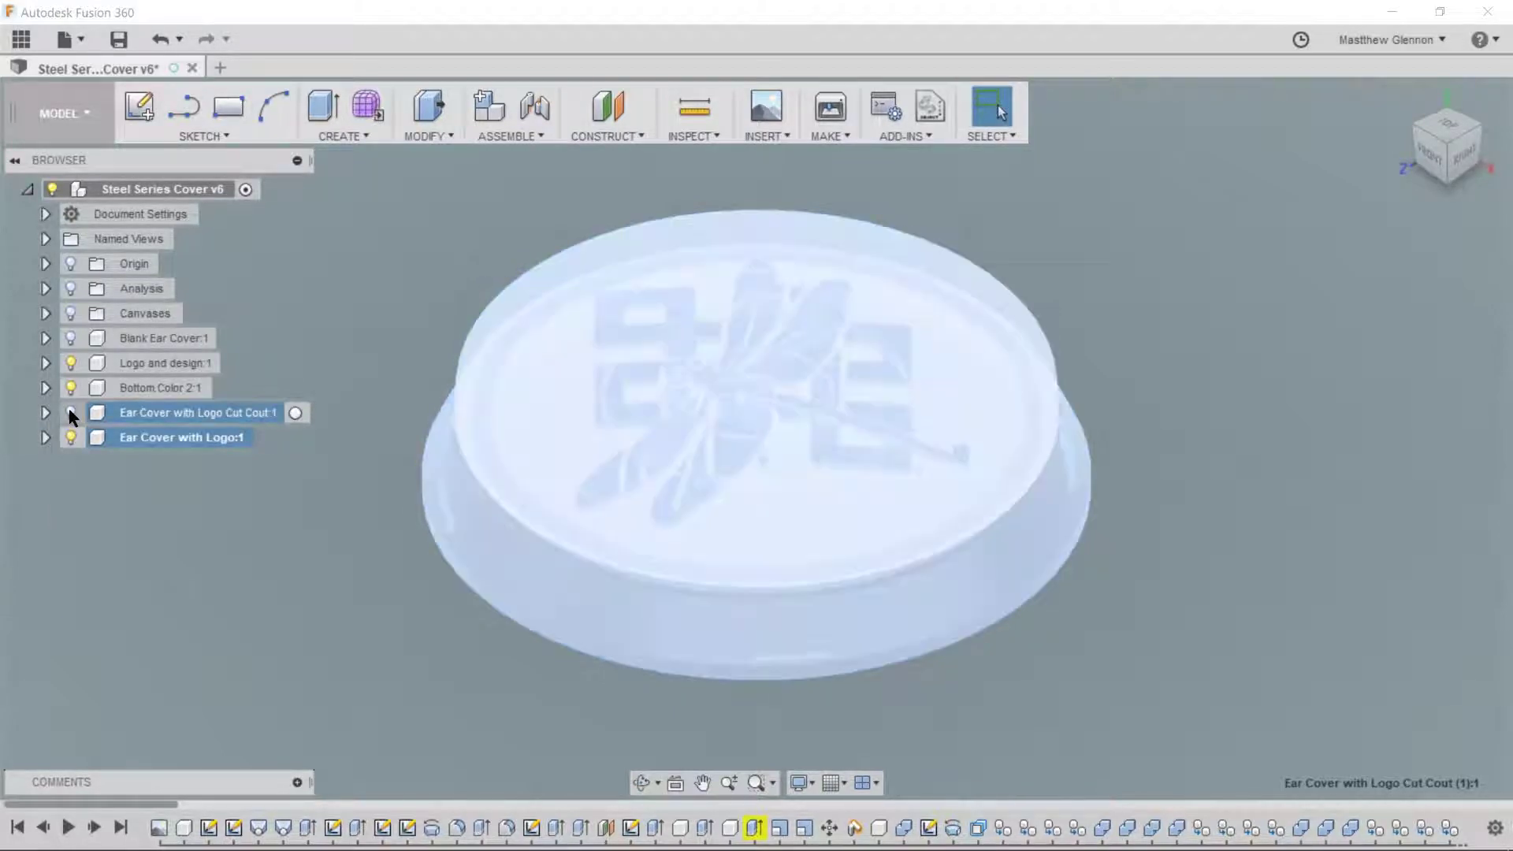
{"action": "left_click", "coordinate": [115, 410]}
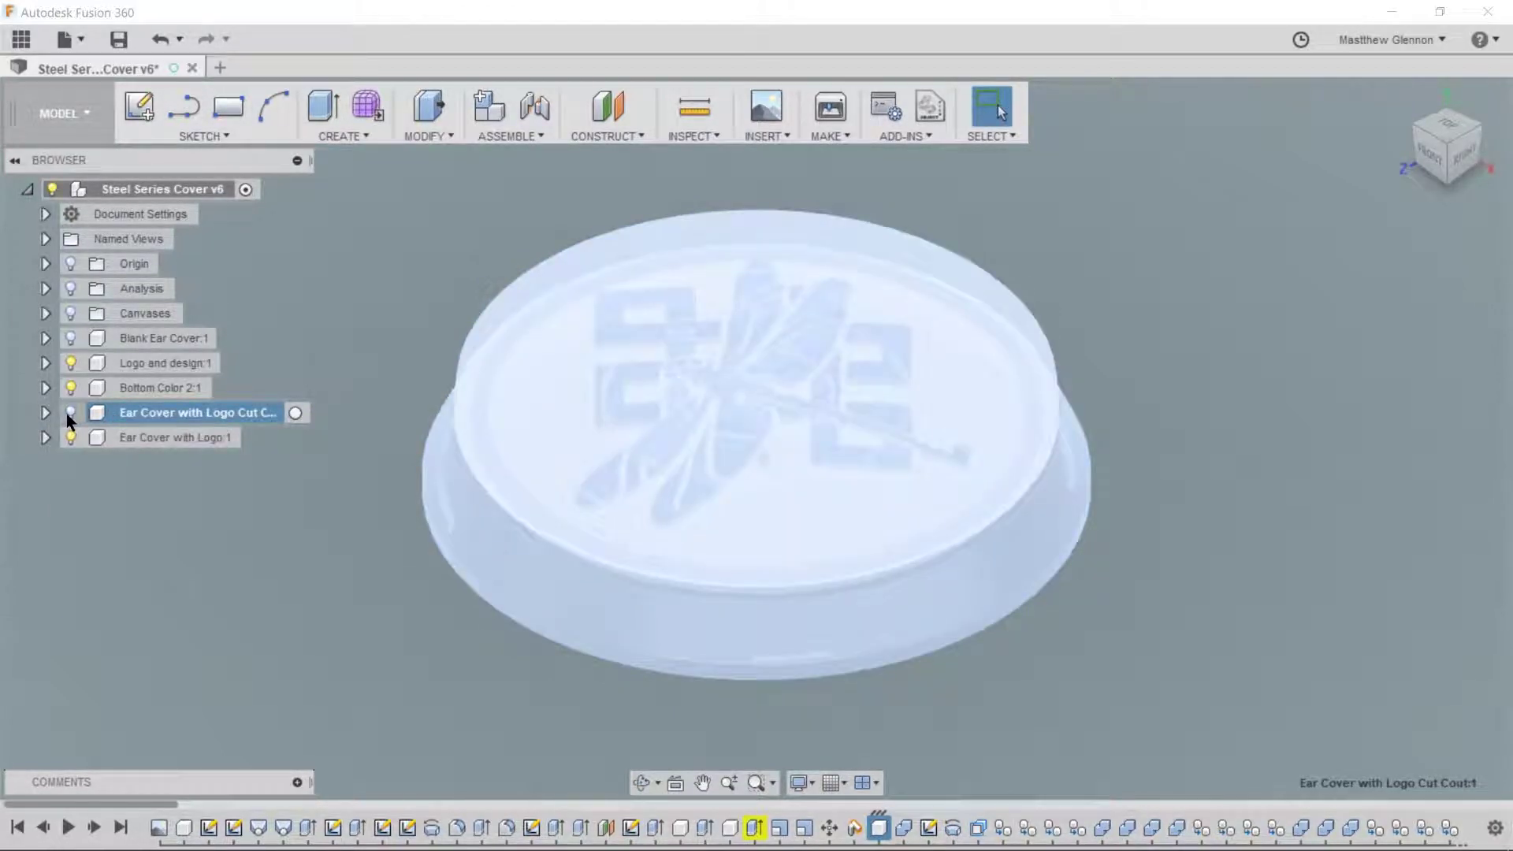
{"action": "left_click", "coordinate": [70, 413]}
{"action": "left_click", "coordinate": [70, 415]}
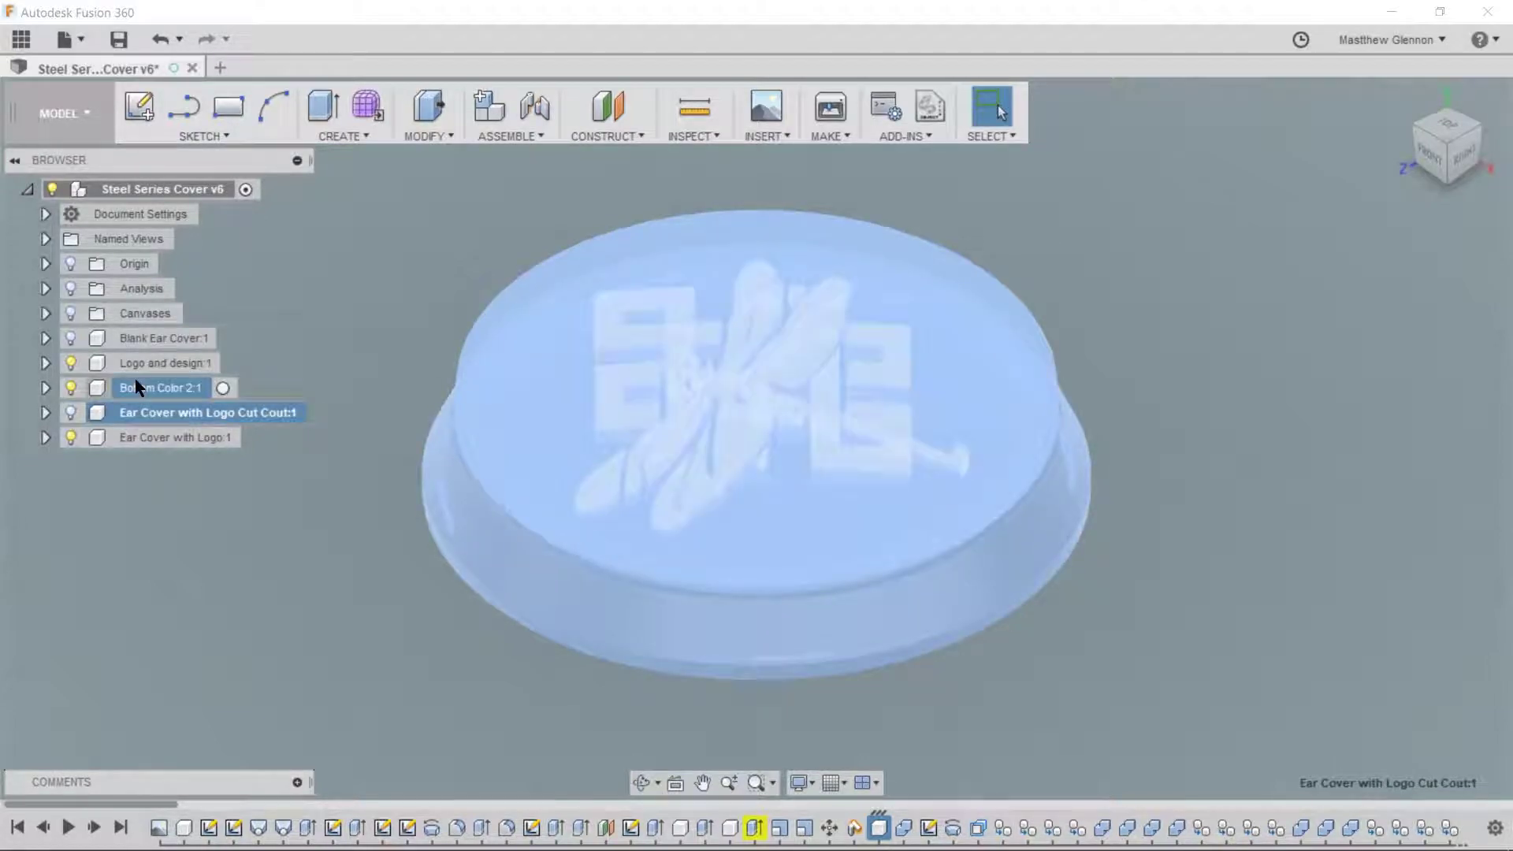
- Copy all bodies of the Bottom Color 2 component, from Body1 through Body43
{"action": "left_click", "coordinate": [138, 386]}
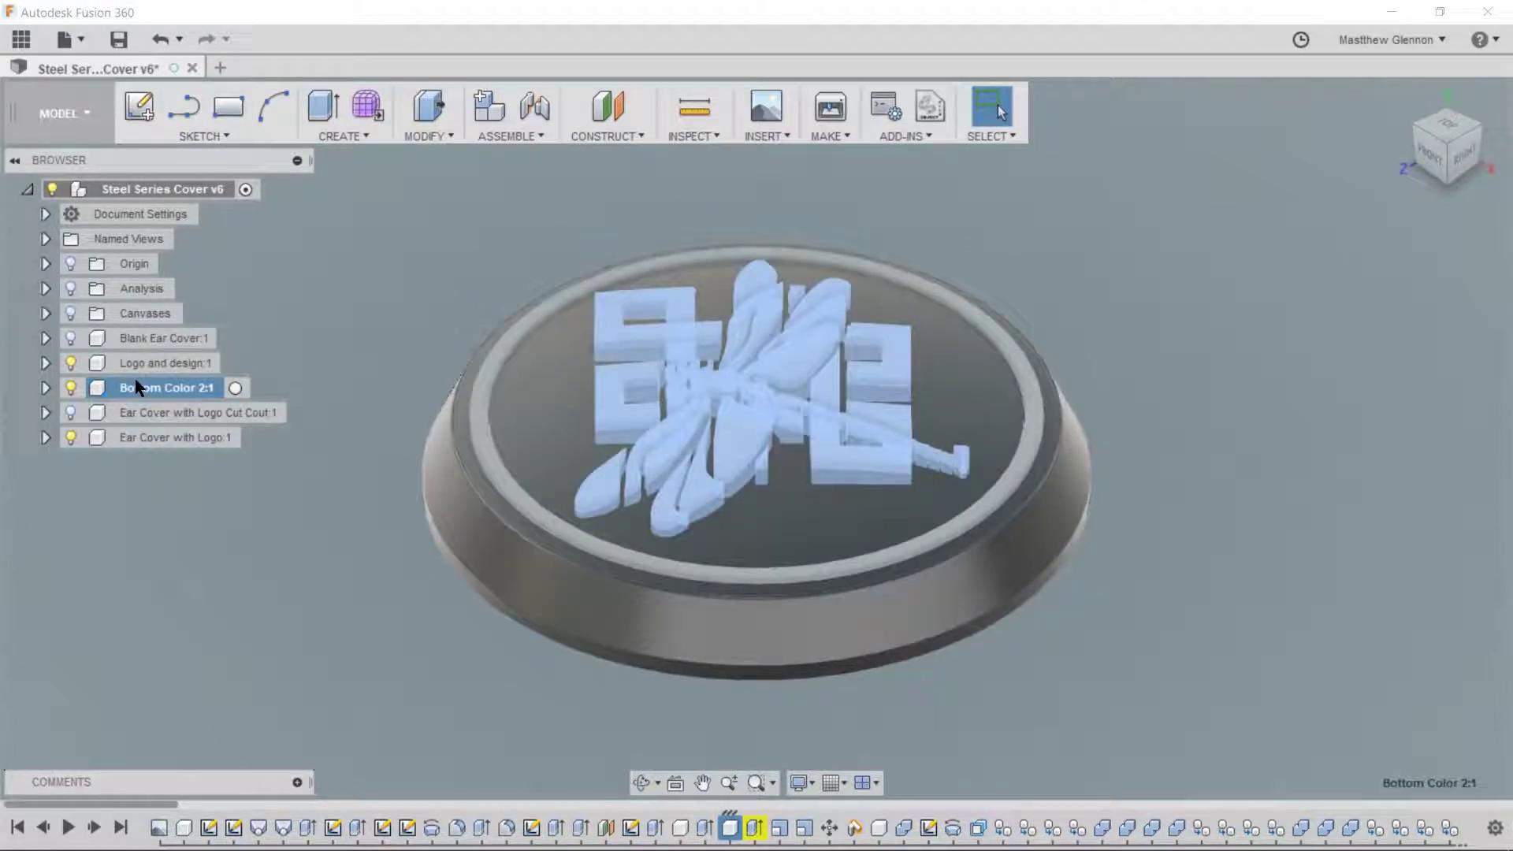
{"action": "left_click", "coordinate": [45, 387]}
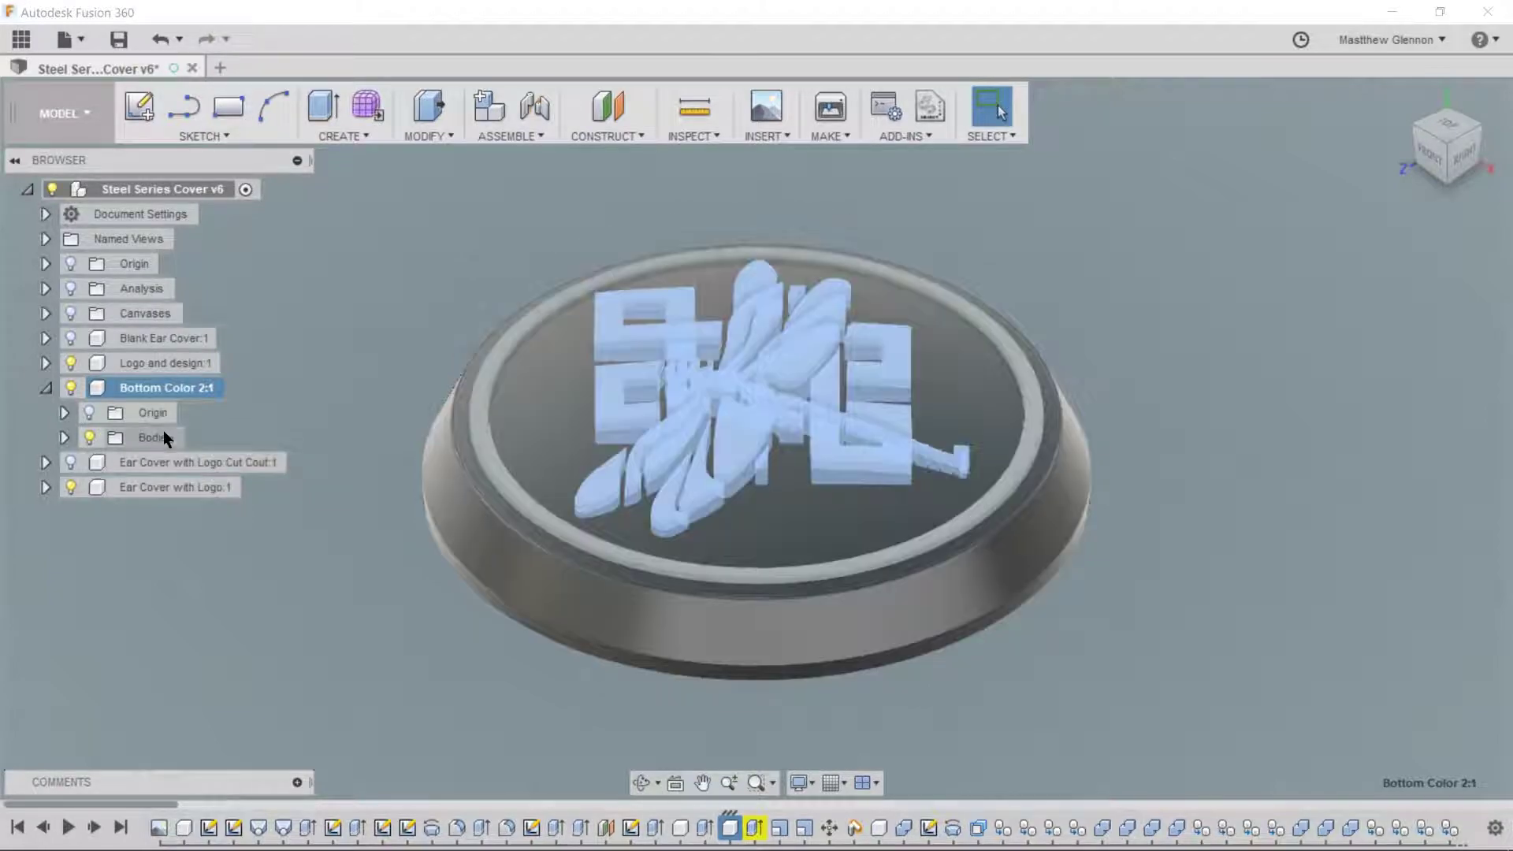
{"action": "left_click", "coordinate": [66, 428]}
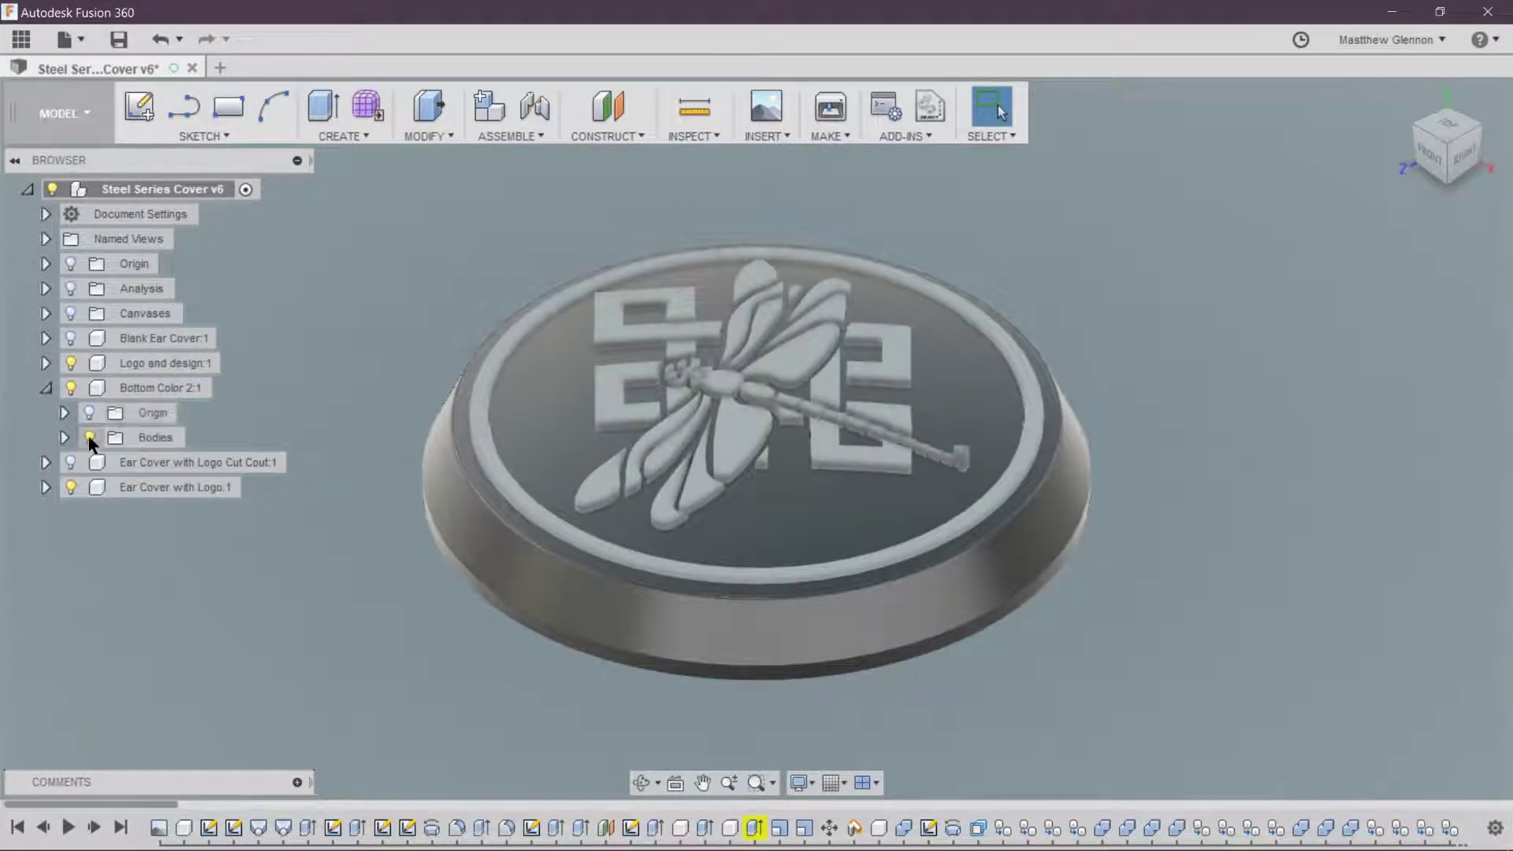
{"action": "left_click", "coordinate": [66, 437]}
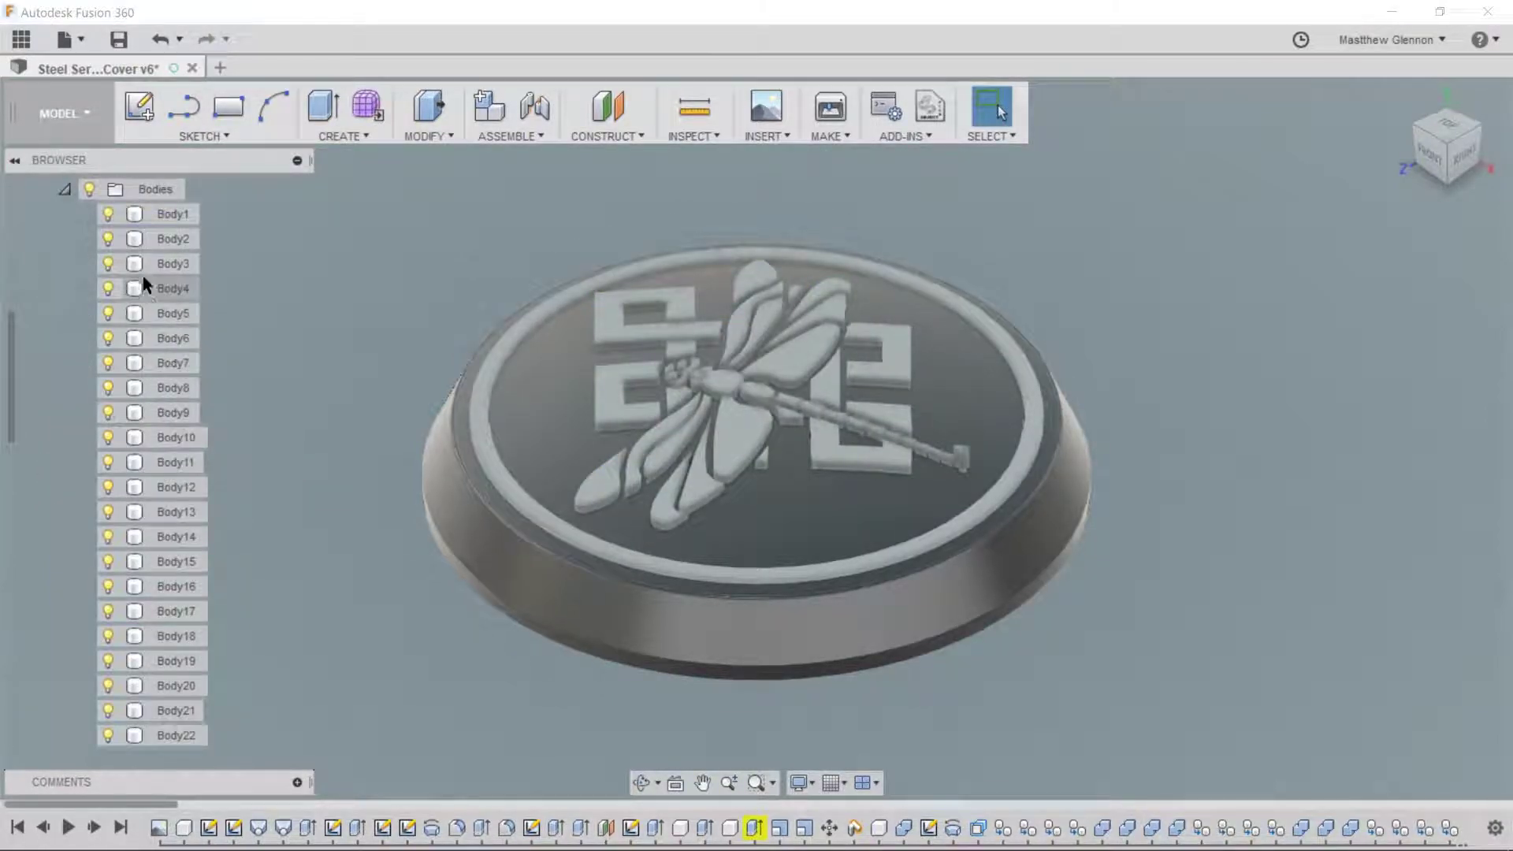
{"action": "left_click", "coordinate": [158, 219]}
{"action": "scroll", "coordinate": [172, 473], "scroll_direction": "down", "scroll_amount": 4}
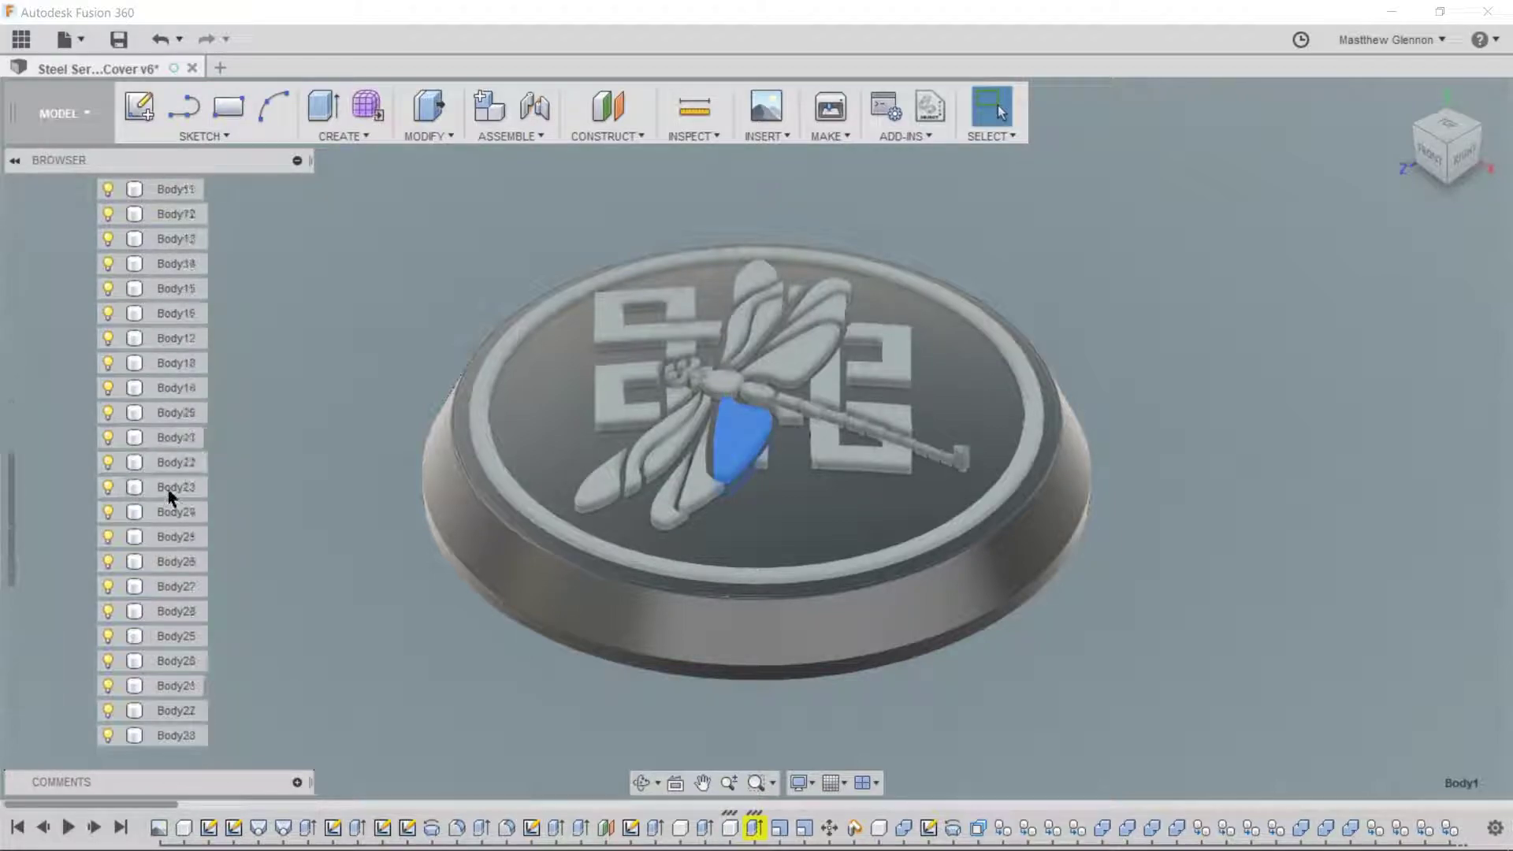
{"action": "scroll", "coordinate": [178, 497], "scroll_direction": "down", "scroll_amount": 4}
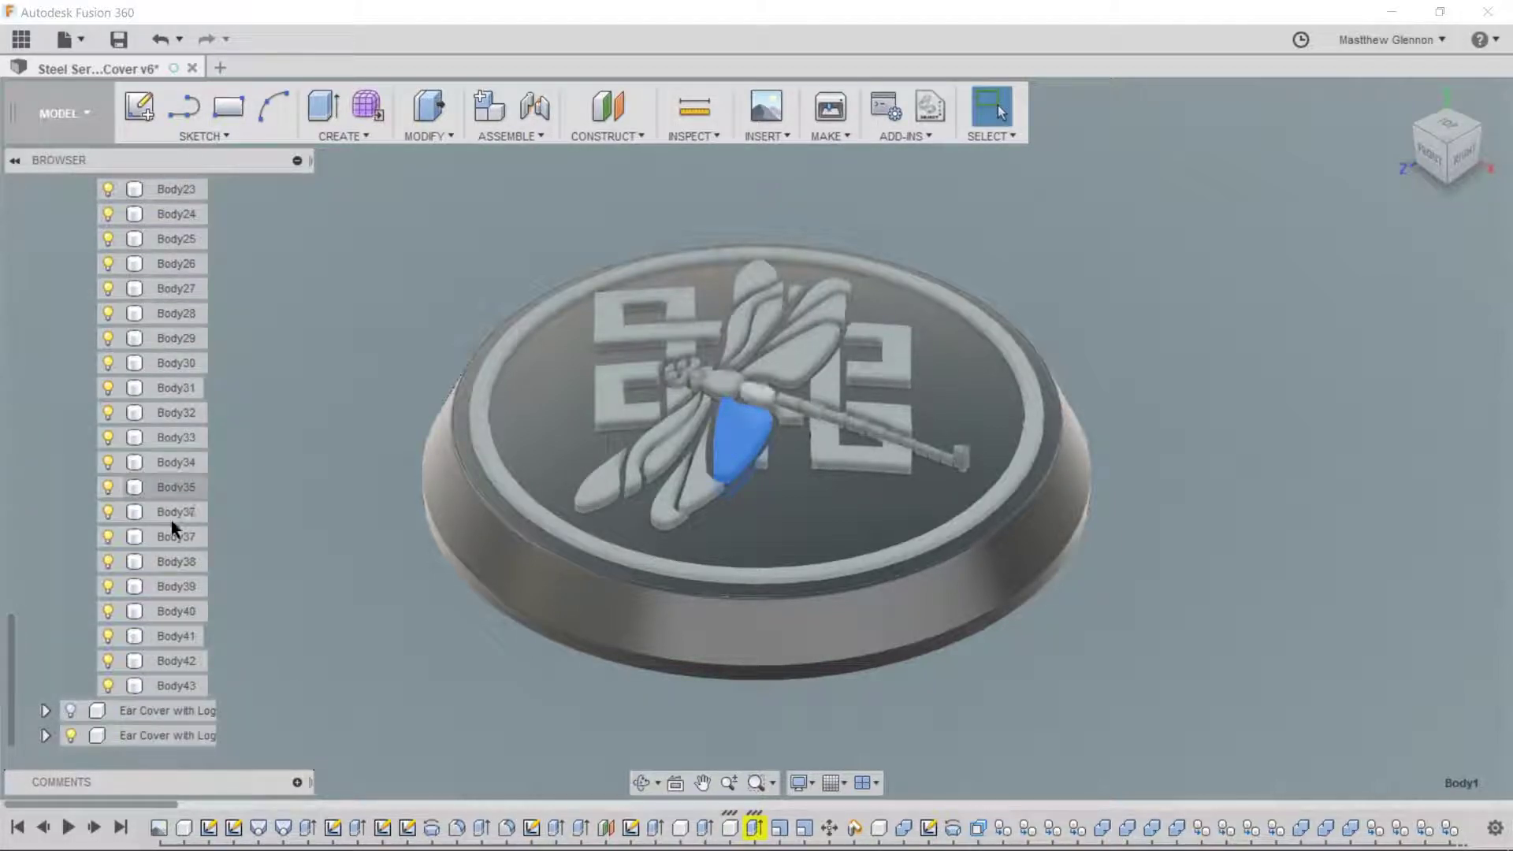
{"action": "left_click", "coordinate": [148, 686], "text": "shift"}
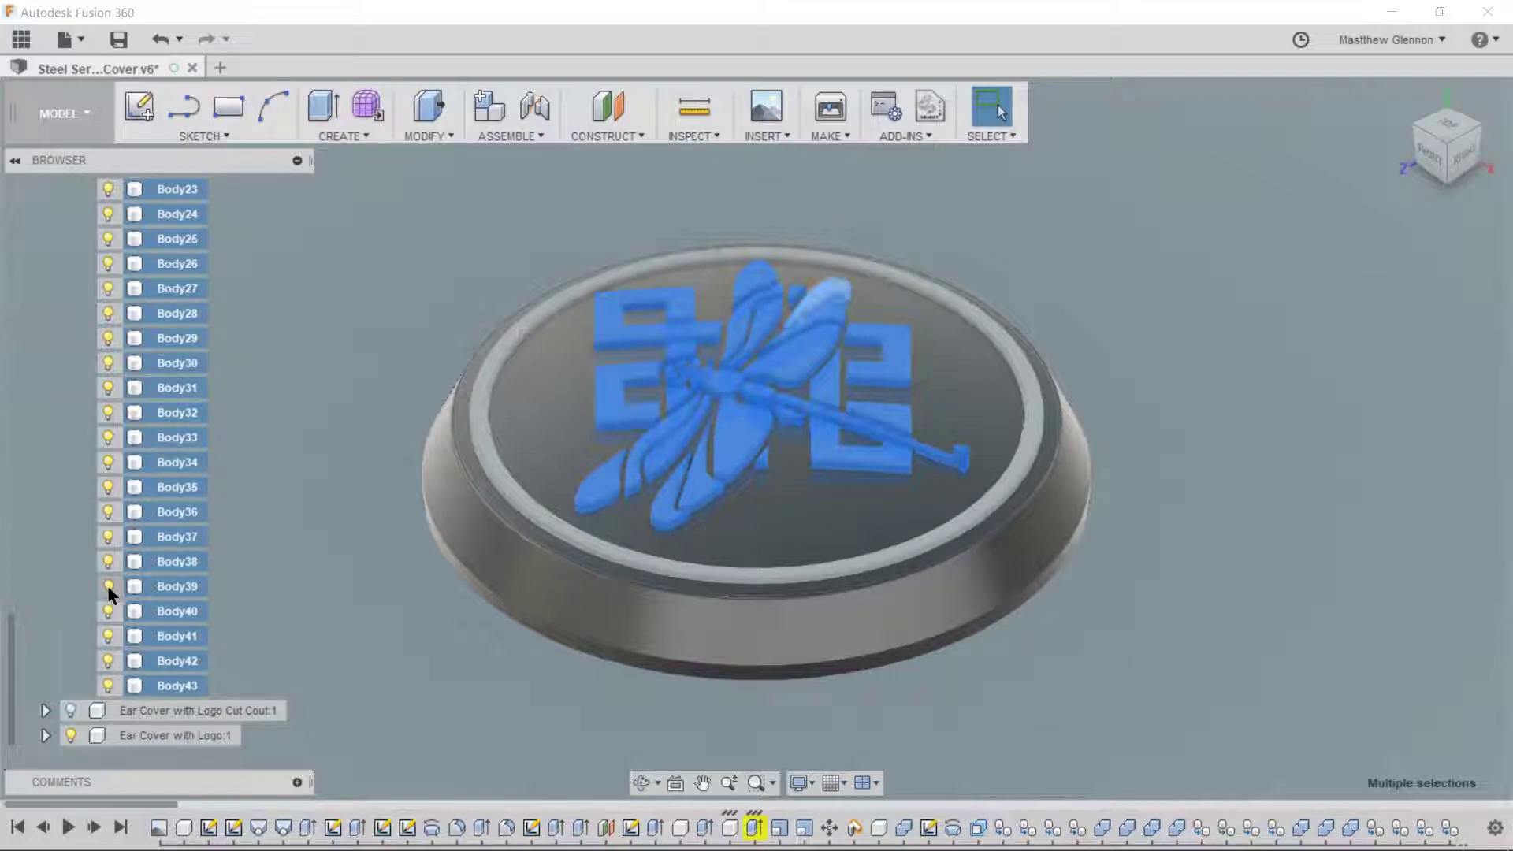
{"action": "scroll", "coordinate": [125, 497], "scroll_direction": "up", "scroll_amount": 4}
{"action": "right_click", "coordinate": [178, 486]}
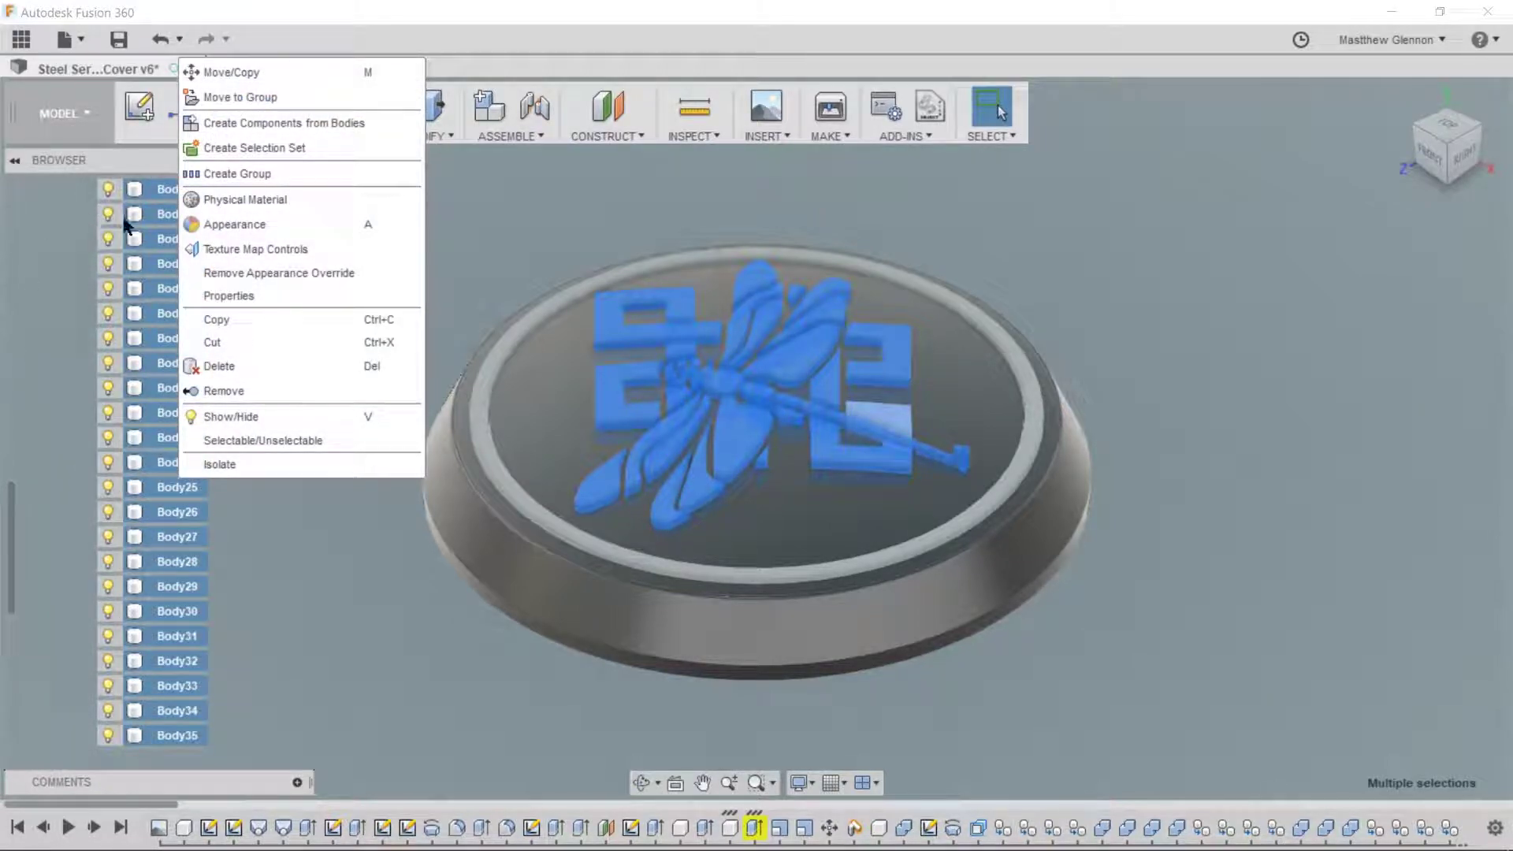
{"action": "left_click", "coordinate": [251, 321]}
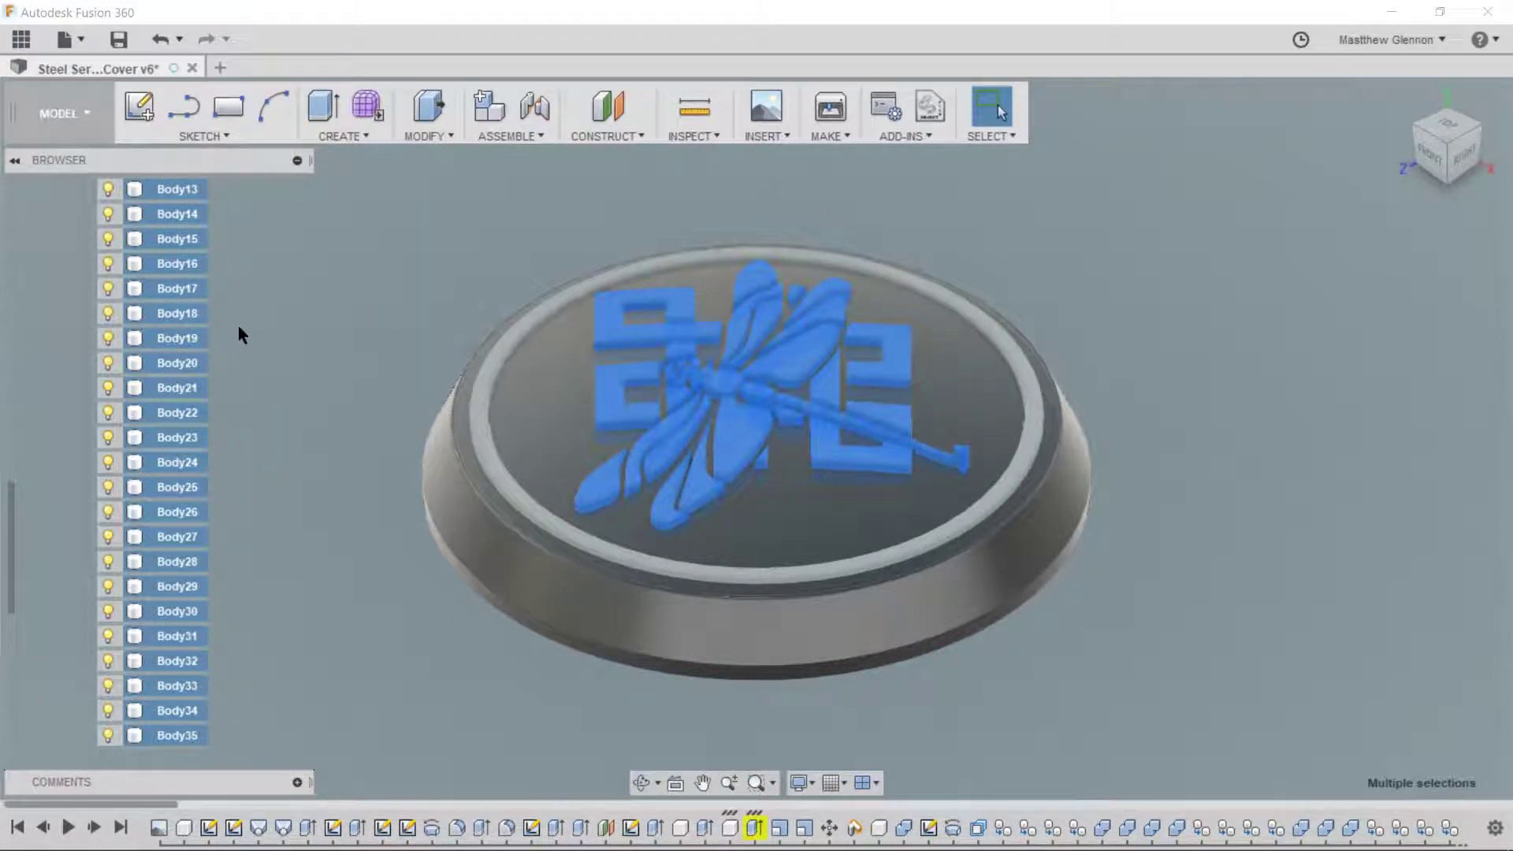
- Paste the copied bodies into the Ear Cover with Logo component without moving or rotating them
{"action": "scroll", "coordinate": [125, 295], "scroll_direction": "up", "scroll_amount": 7}
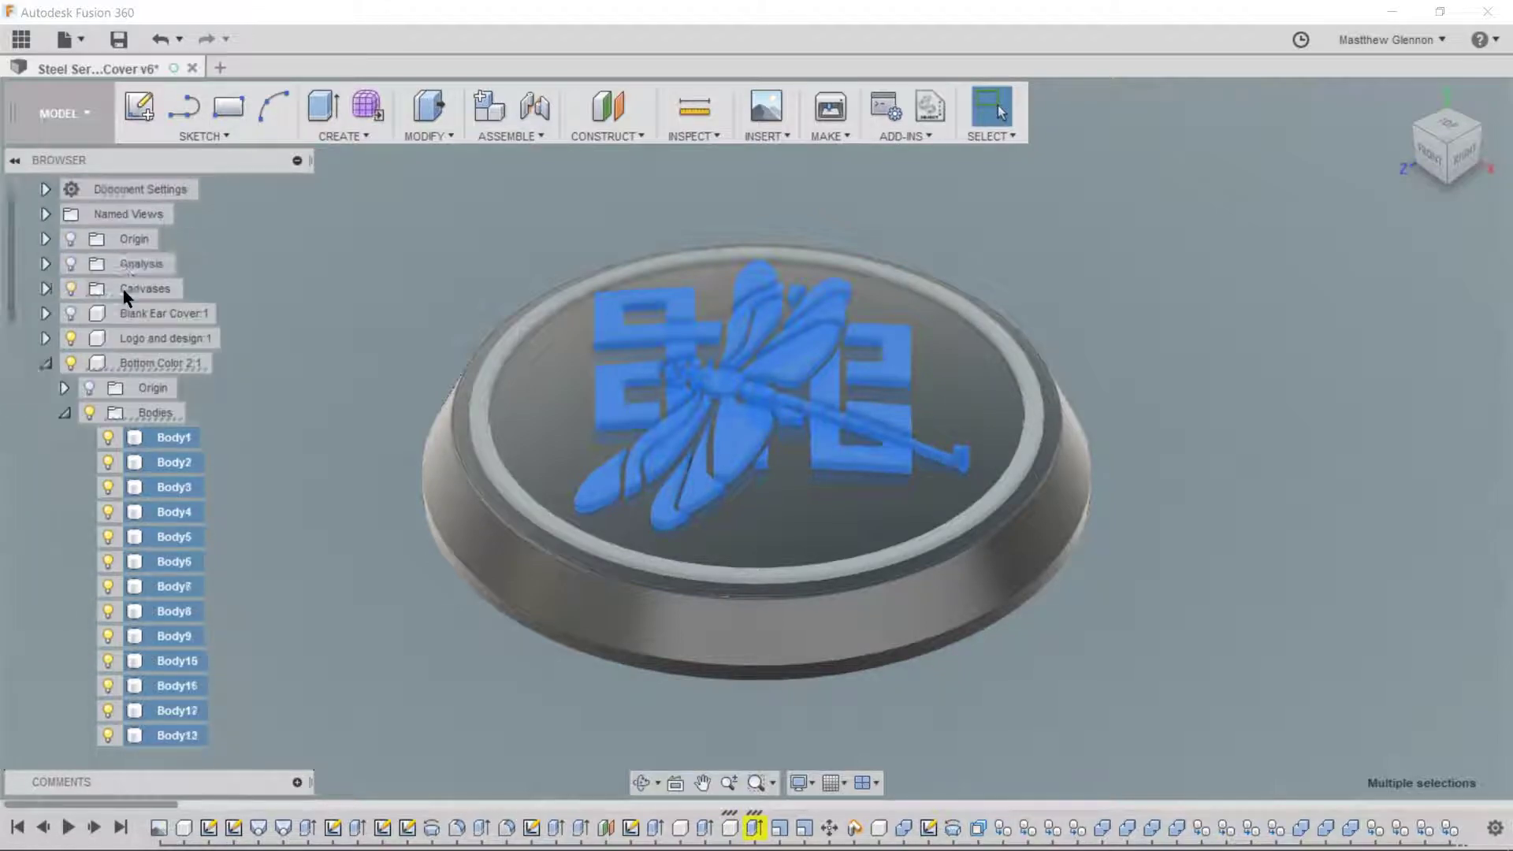
{"action": "left_click", "coordinate": [65, 438]}
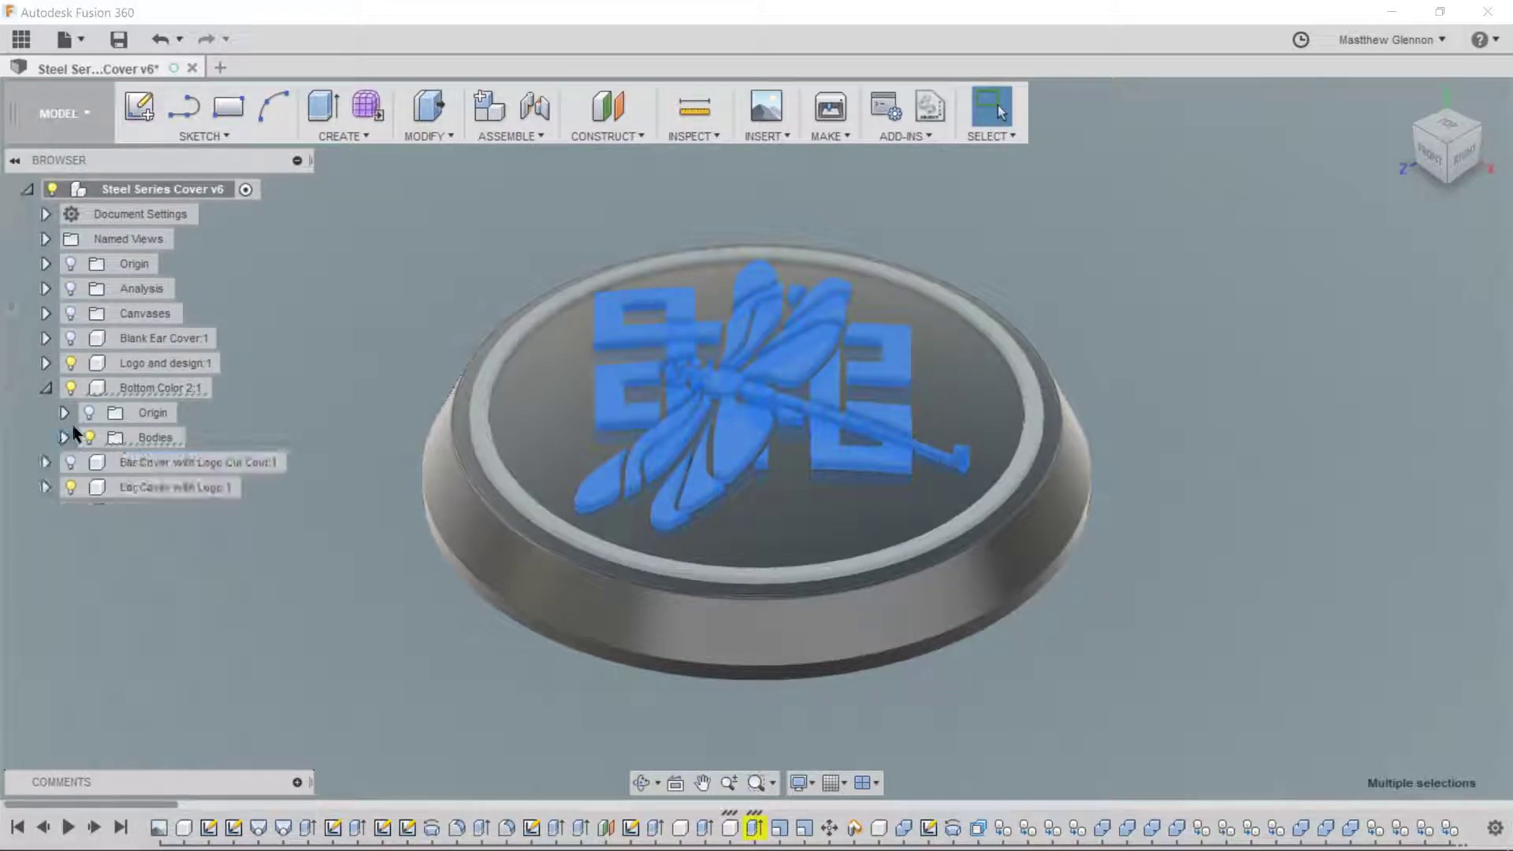
{"action": "left_click", "coordinate": [159, 484]}
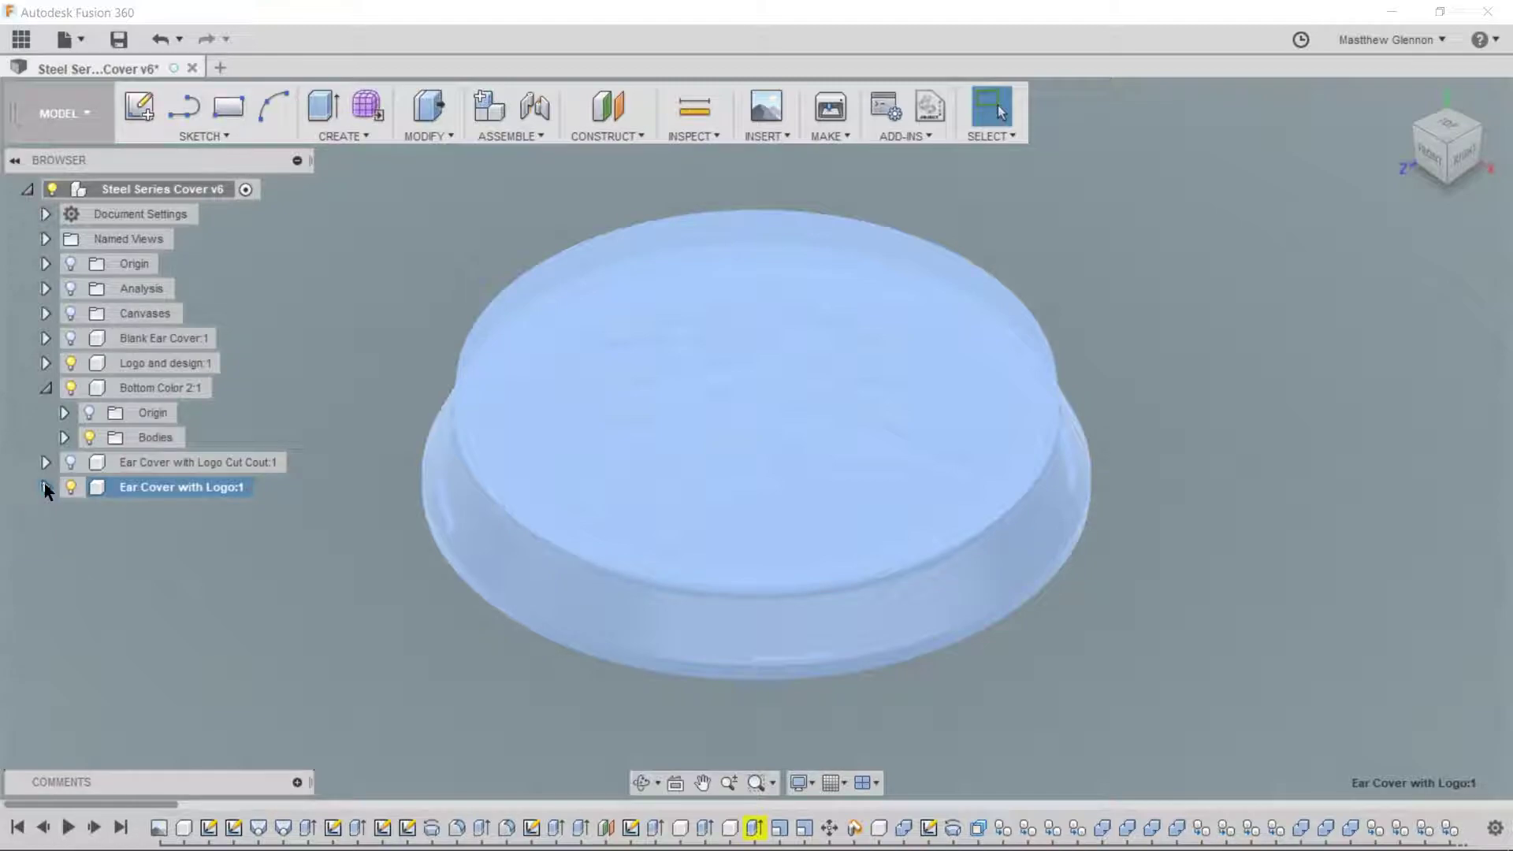
{"action": "left_click", "coordinate": [45, 487]}
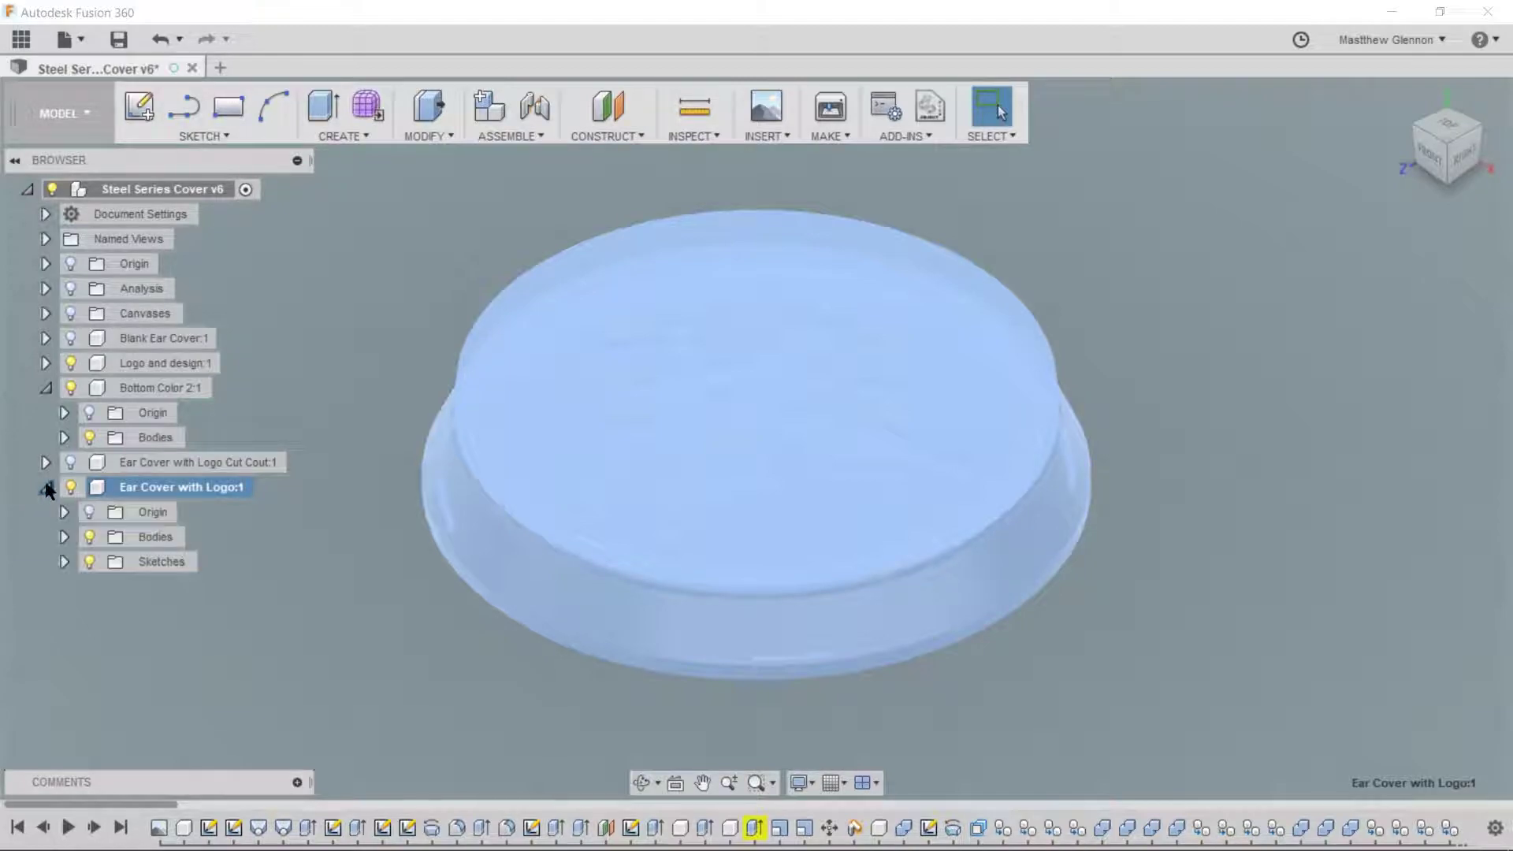
{"action": "right_click", "coordinate": [143, 490]}
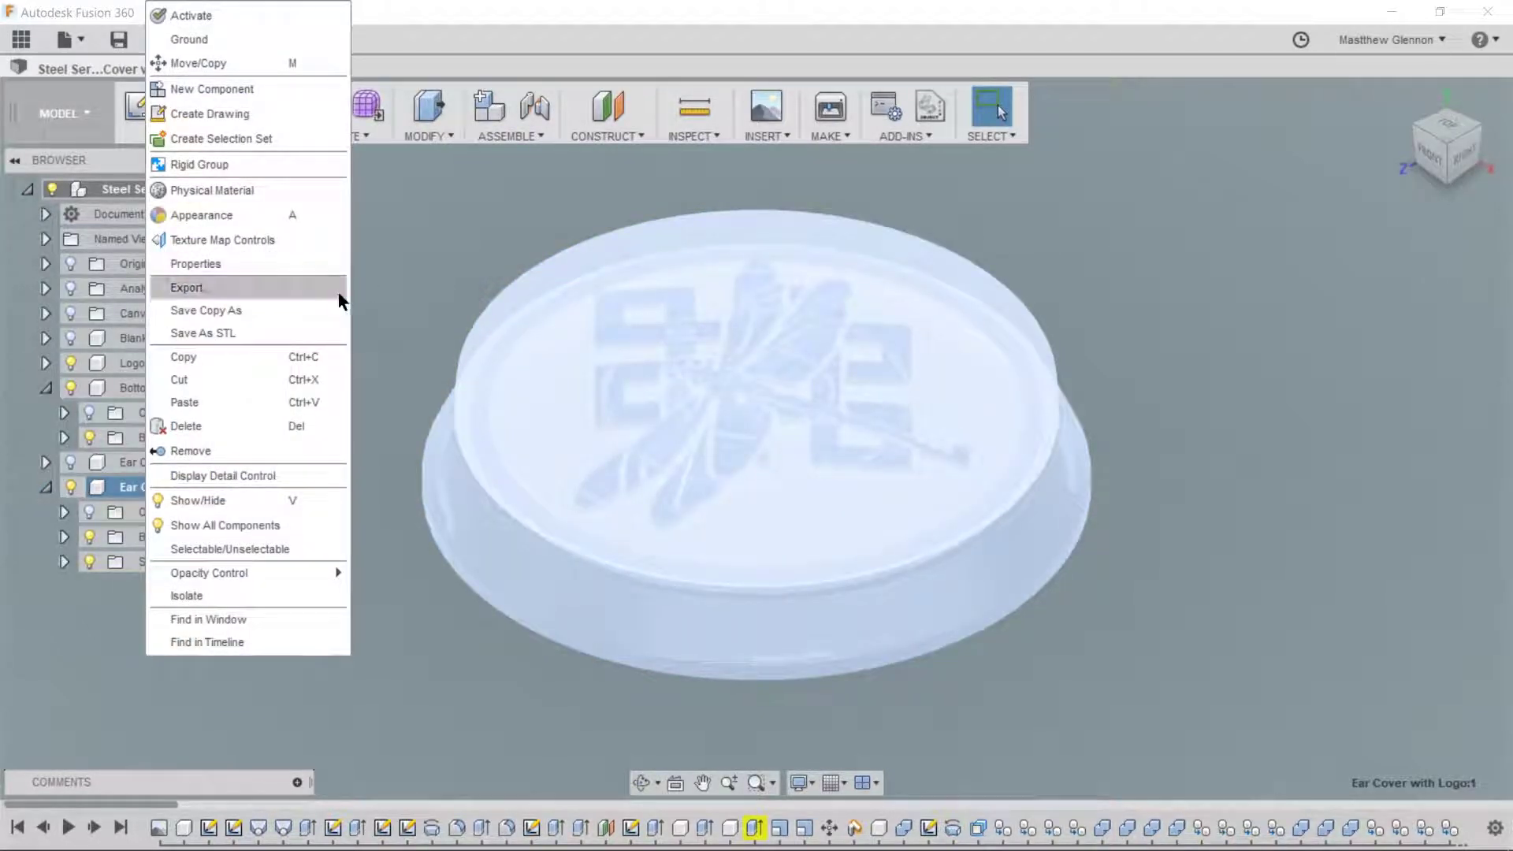
{"action": "left_click", "coordinate": [264, 410]}
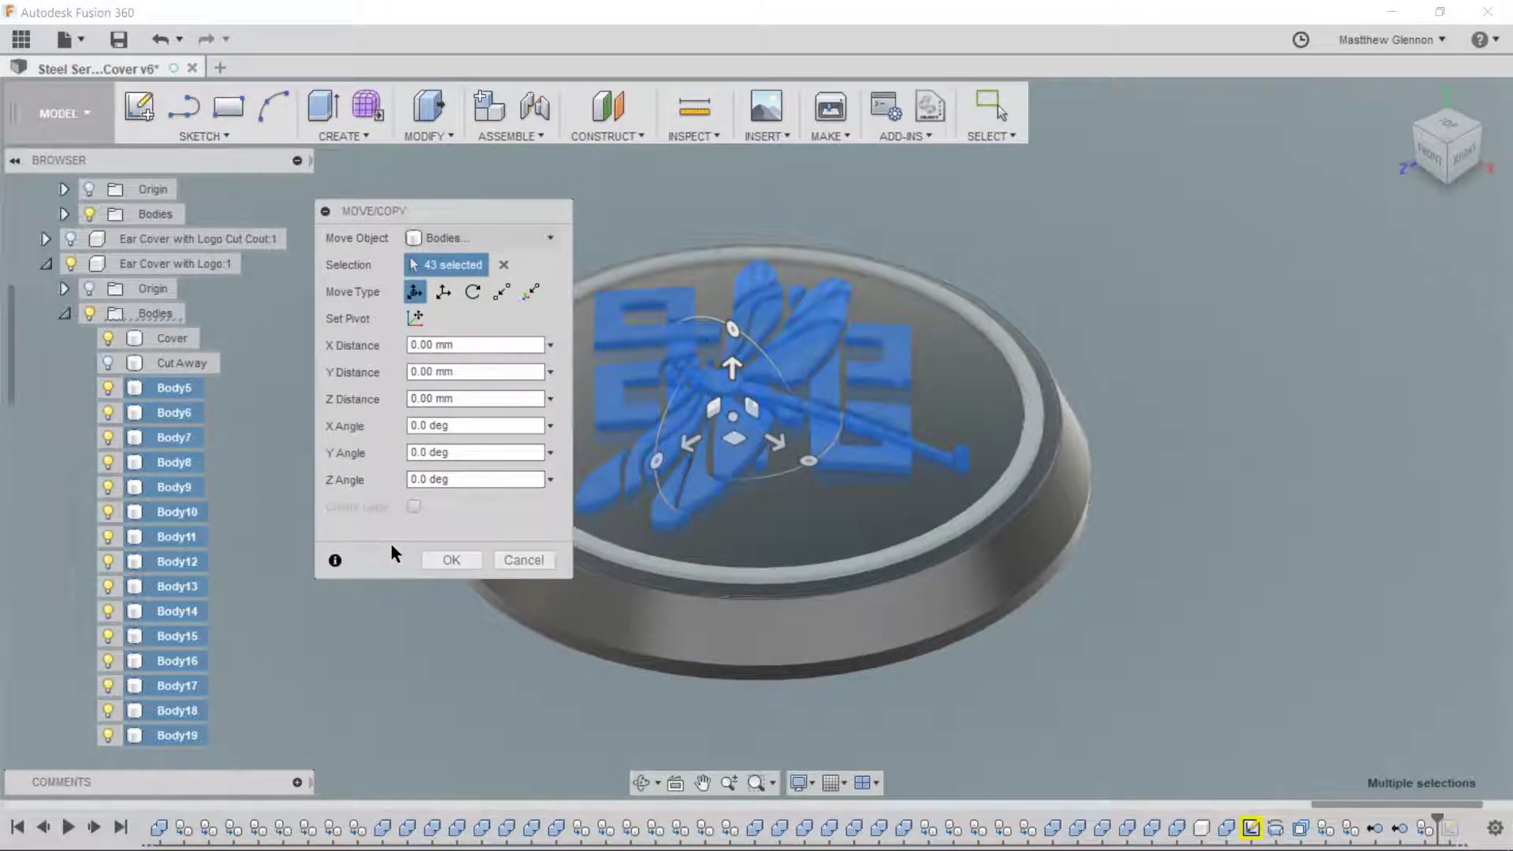
{"action": "left_click", "coordinate": [452, 561]}
- Collapse the body list of Ear Cover with Logo and hide the original Bottom Color 2 component
{"action": "scroll", "coordinate": [120, 397], "scroll_direction": "up", "scroll_amount": 3}
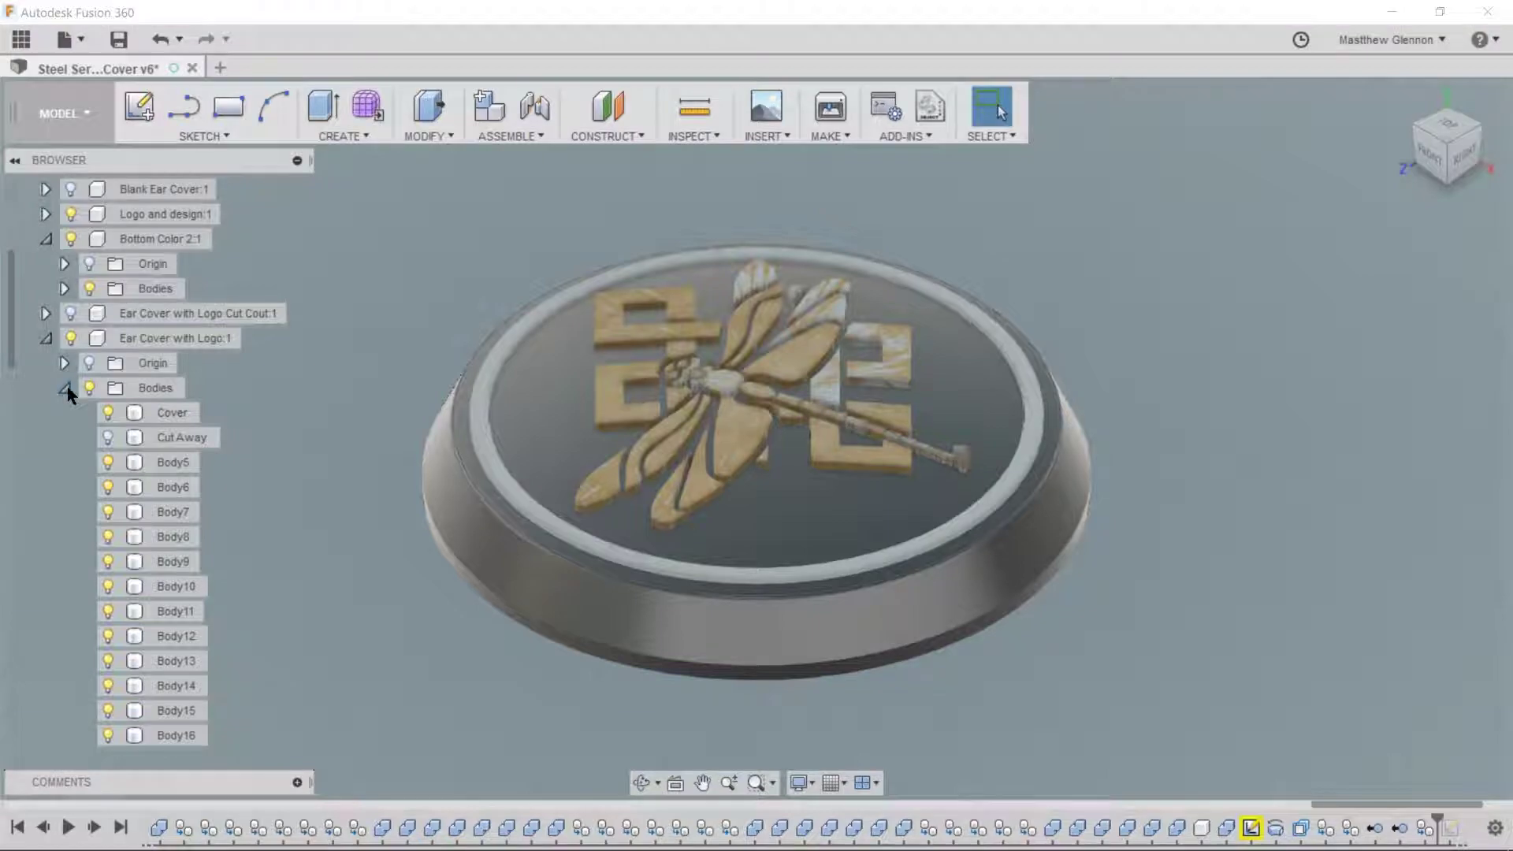
{"action": "left_click", "coordinate": [67, 389]}
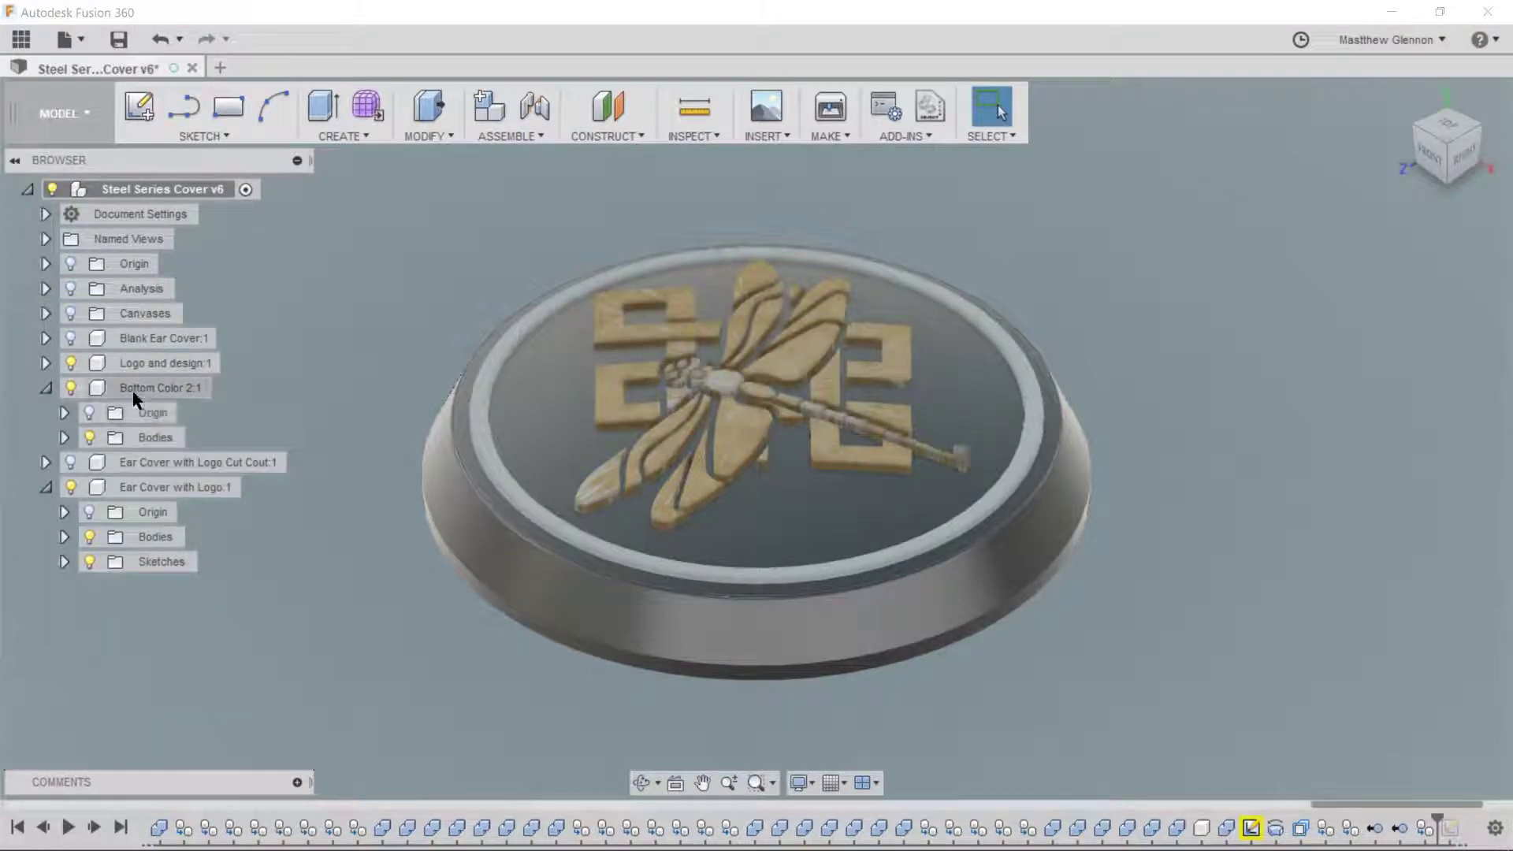
{"action": "left_click", "coordinate": [71, 386]}
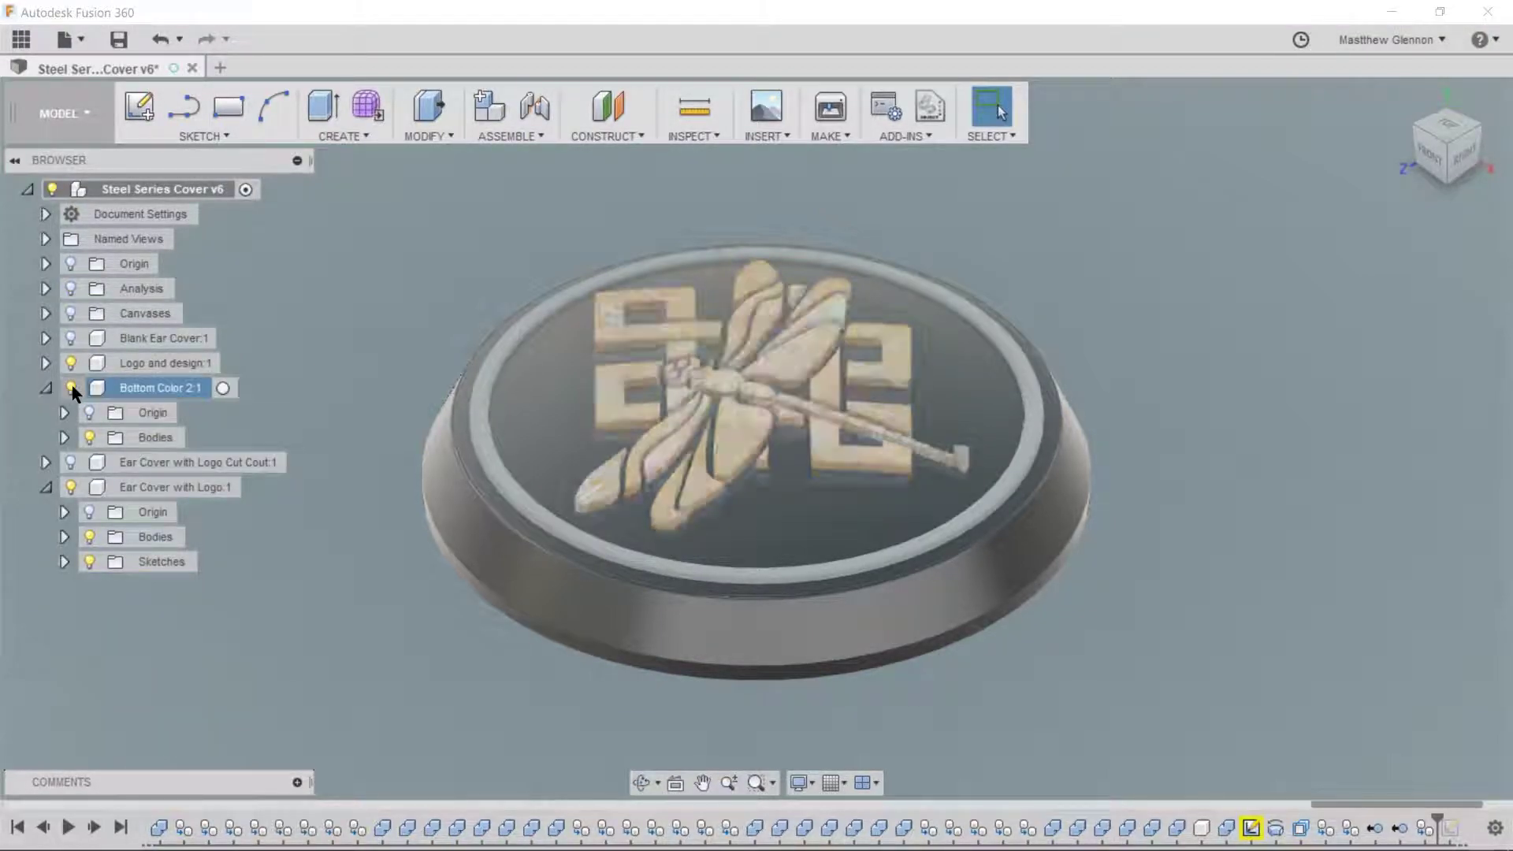
- Hide and collapse the Bottom Color 2 component, and highlight Ear Cover with Logo to check its contents
{"action": "left_click", "coordinate": [72, 388]}
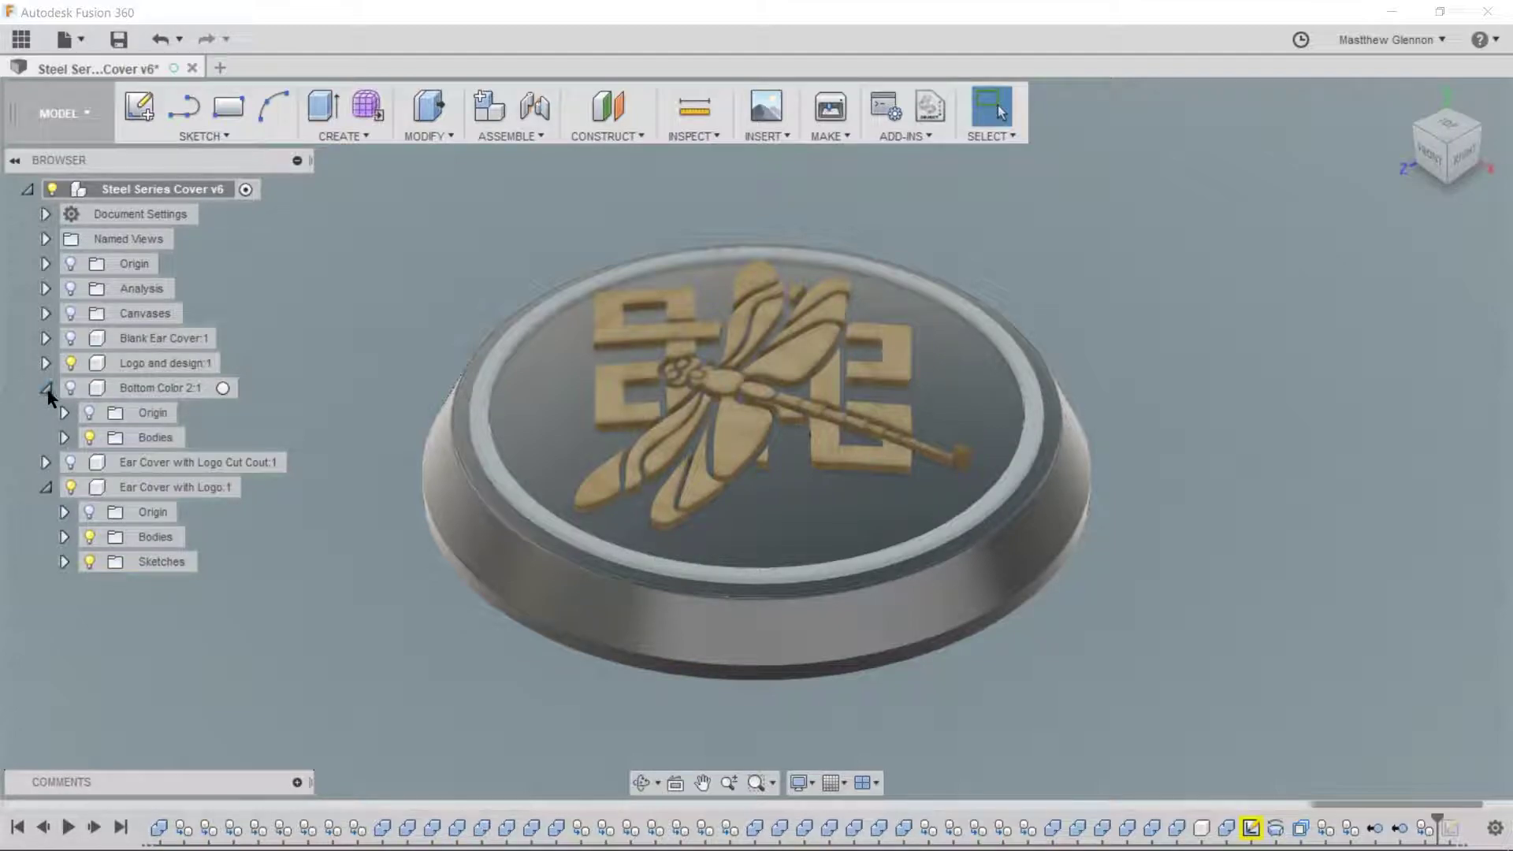
{"action": "left_click", "coordinate": [45, 388]}
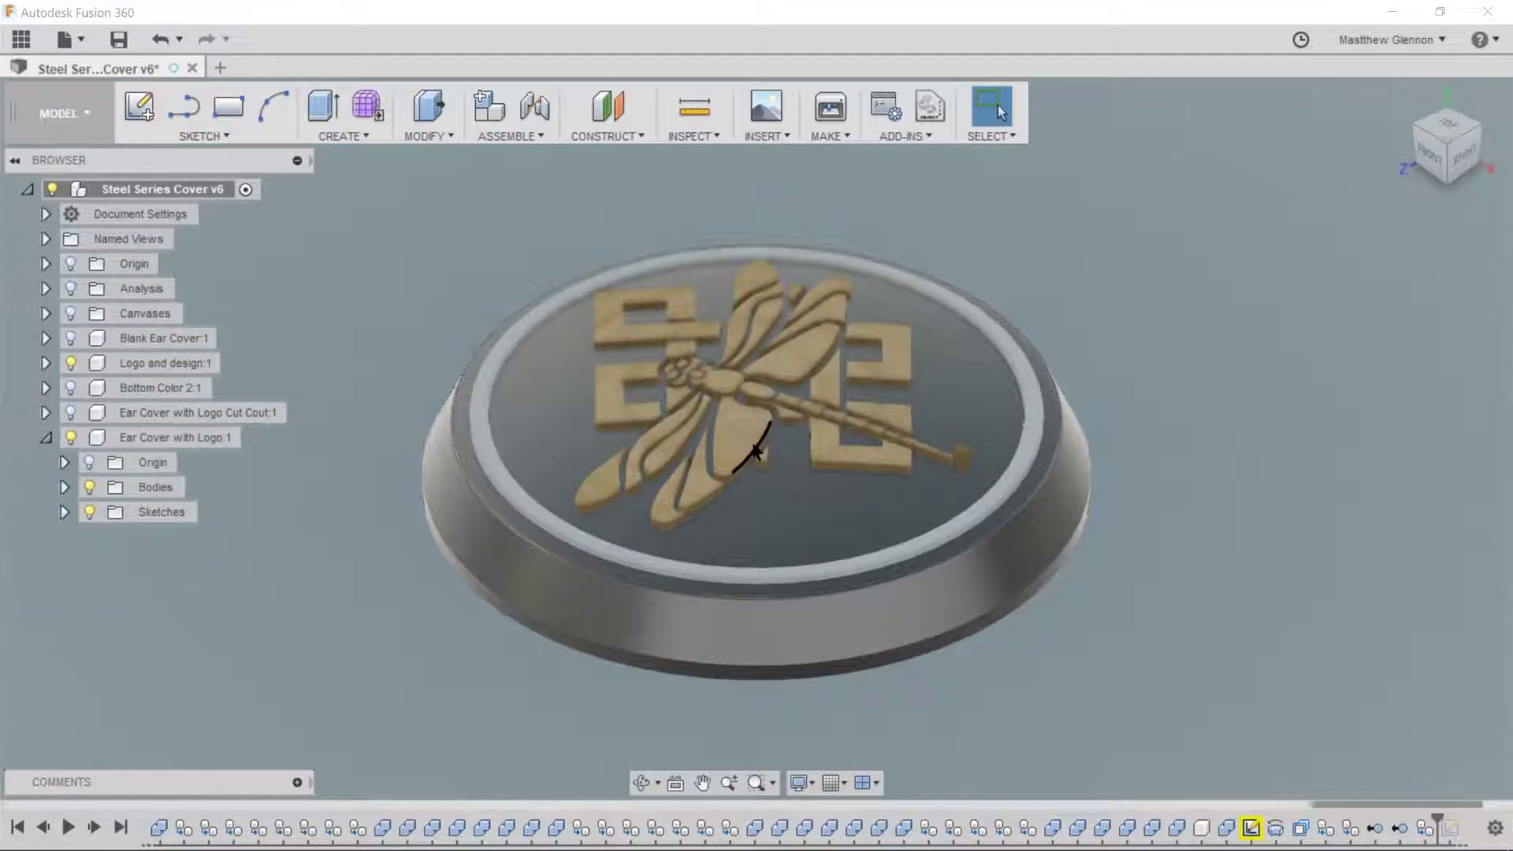
{"action": "left_click", "coordinate": [735, 428]}
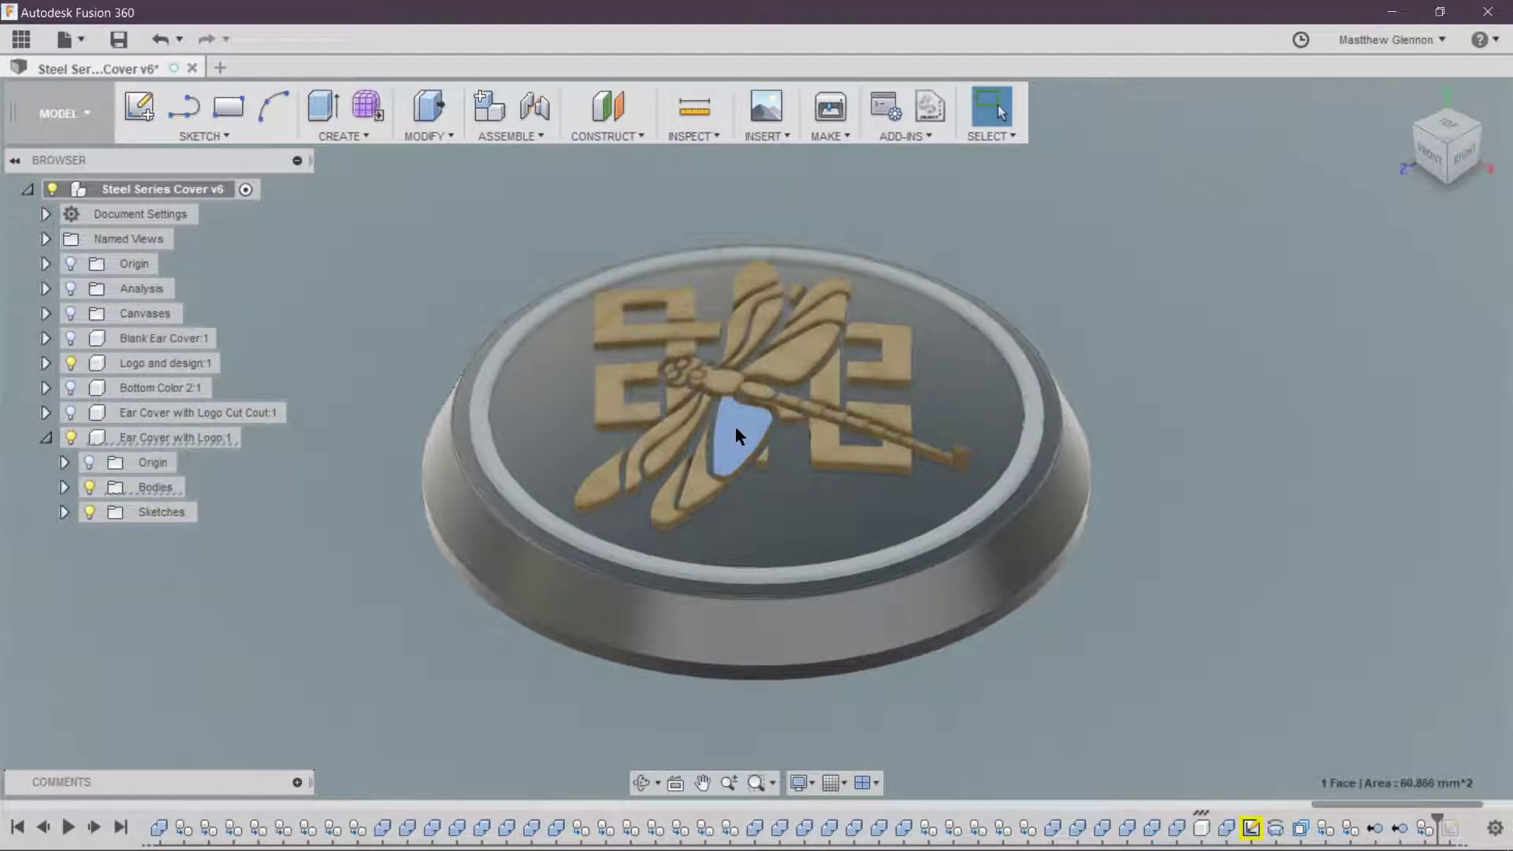
{"action": "left_click", "coordinate": [158, 439]}
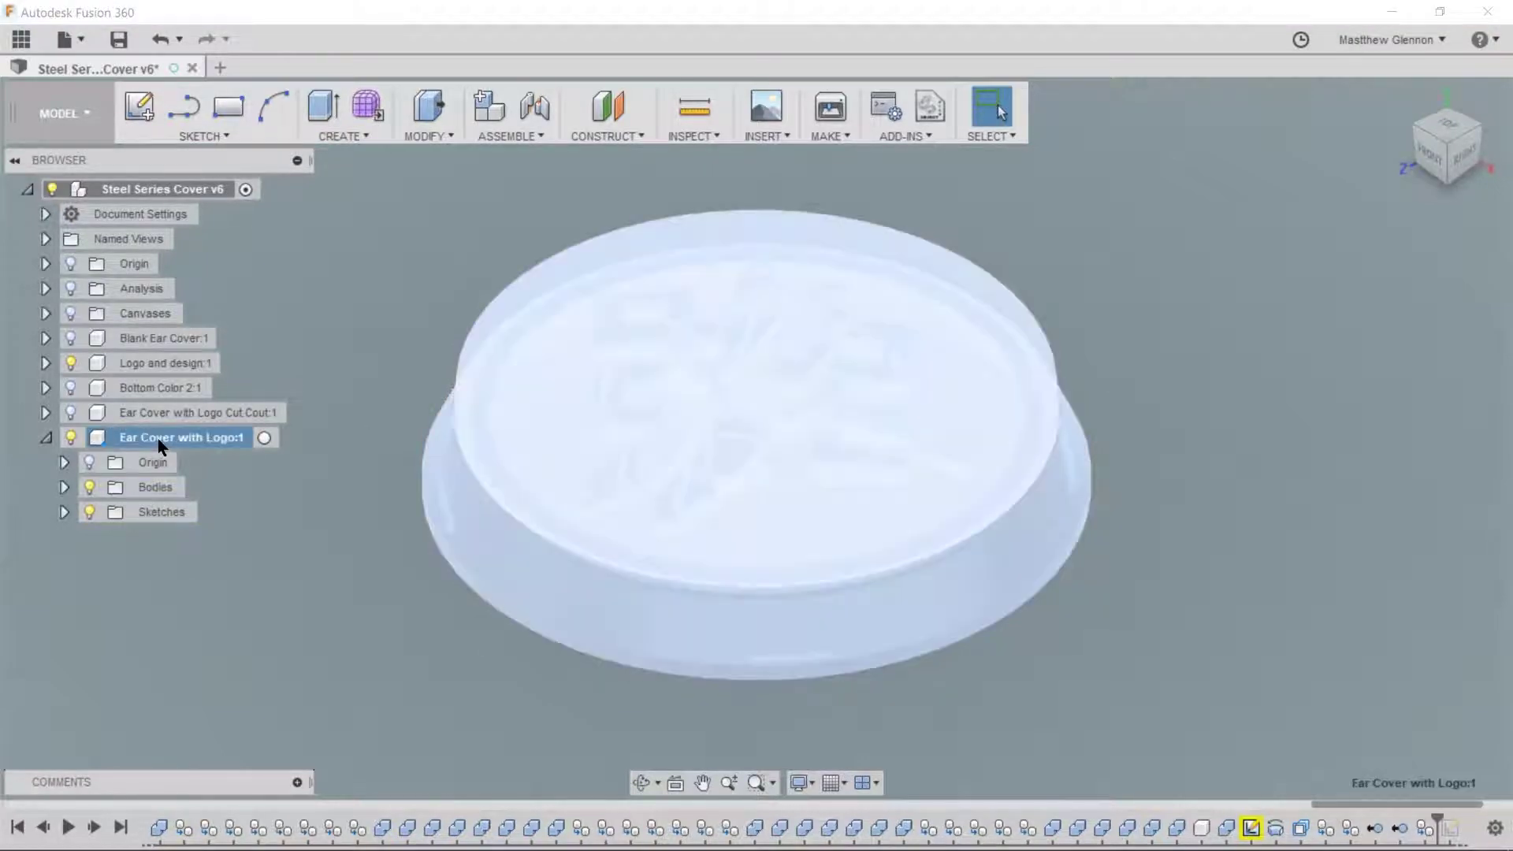
{"action": "left_click", "coordinate": [338, 613]}
- Copy the Outer Ring body from the Logo and design component
{"action": "left_click", "coordinate": [172, 363]}
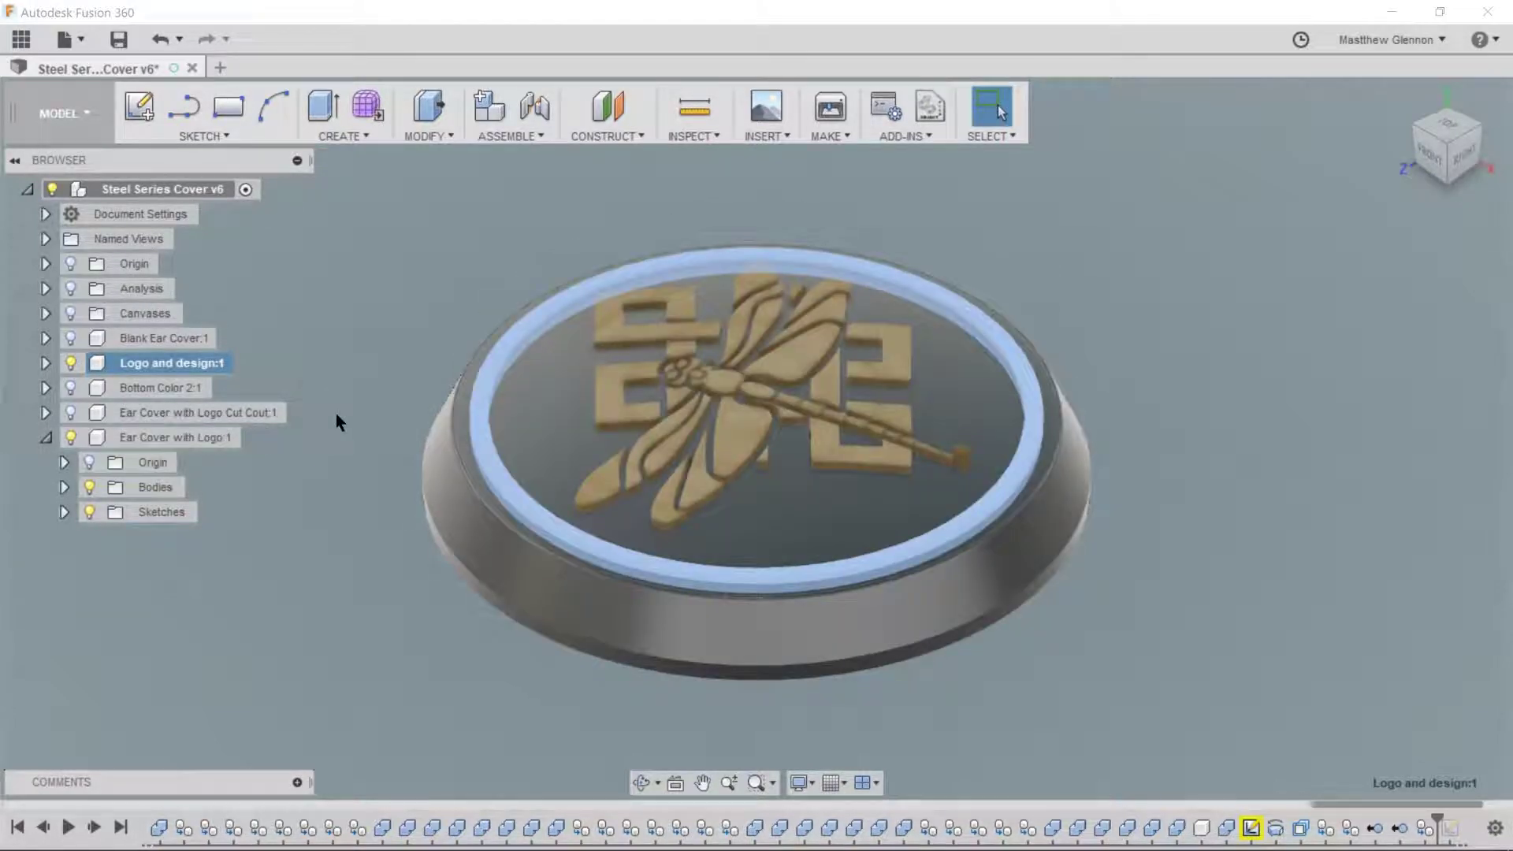
{"action": "left_click", "coordinate": [45, 364]}
{"action": "left_click", "coordinate": [64, 413]}
{"action": "left_click", "coordinate": [144, 438]}
{"action": "double_click", "coordinate": [144, 438]}
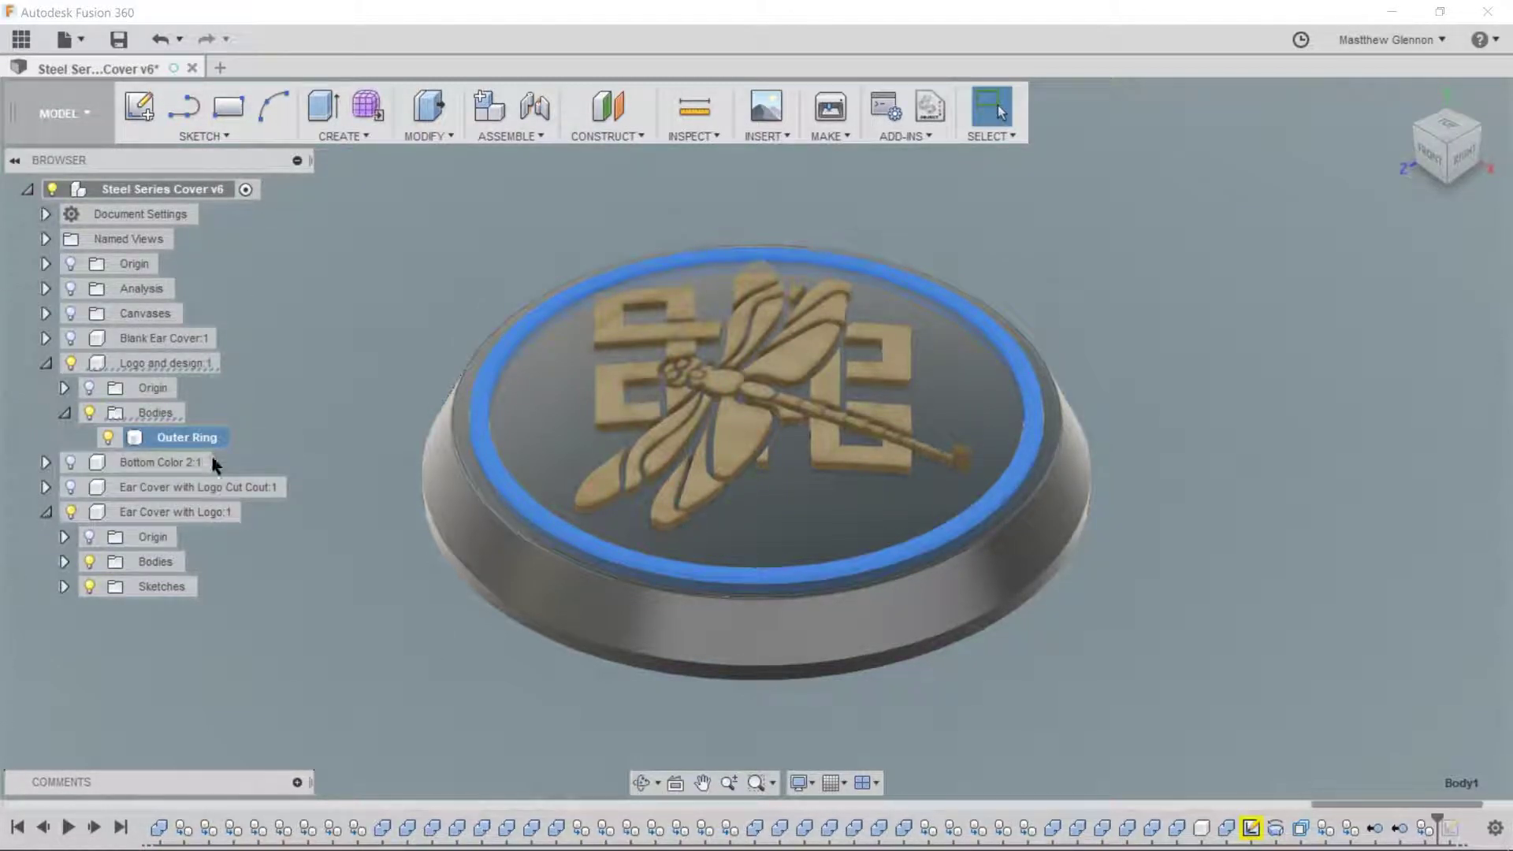
{"action": "right_click", "coordinate": [190, 438]}
{"action": "left_click", "coordinate": [290, 247]}
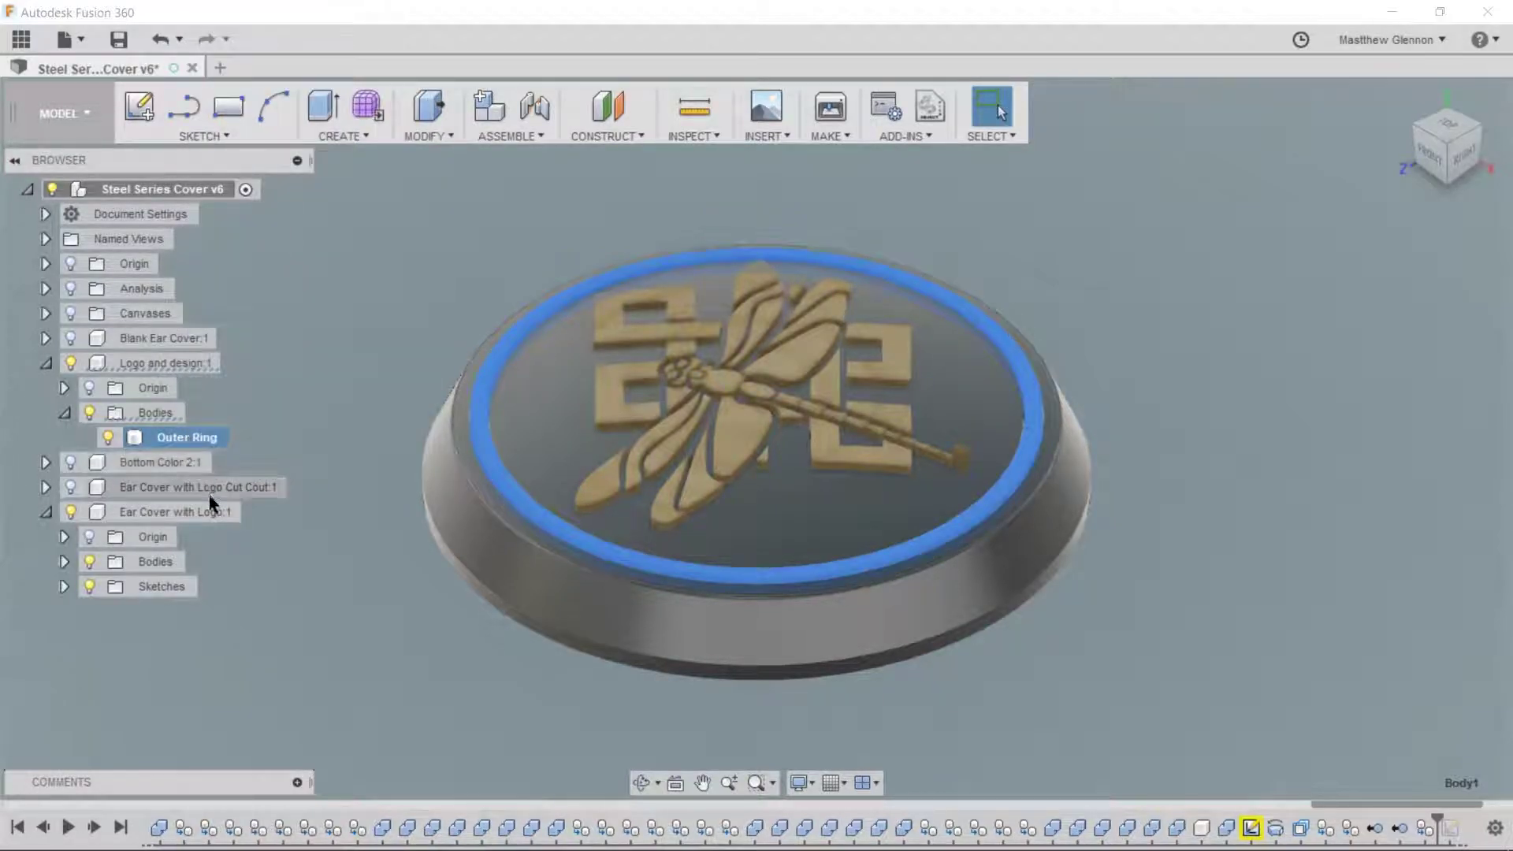
- Paste the Outer Ring into Ear Cover with Logo without moving it, hide Logo and design, and expand the new component's bodies
{"action": "left_click", "coordinate": [46, 363]}
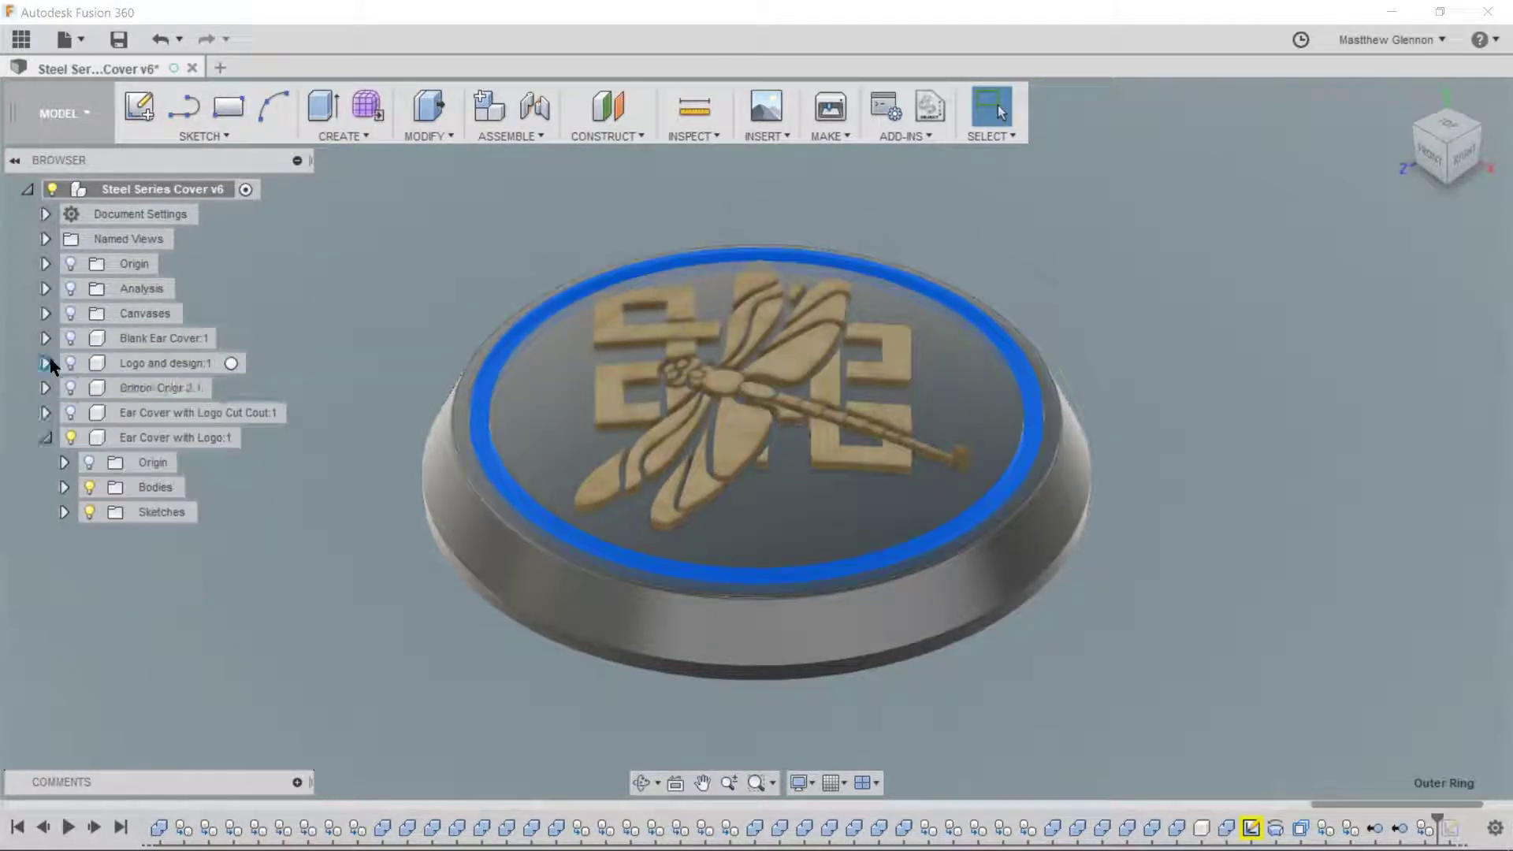
{"action": "right_click", "coordinate": [157, 438]}
{"action": "left_click", "coordinate": [201, 419]}
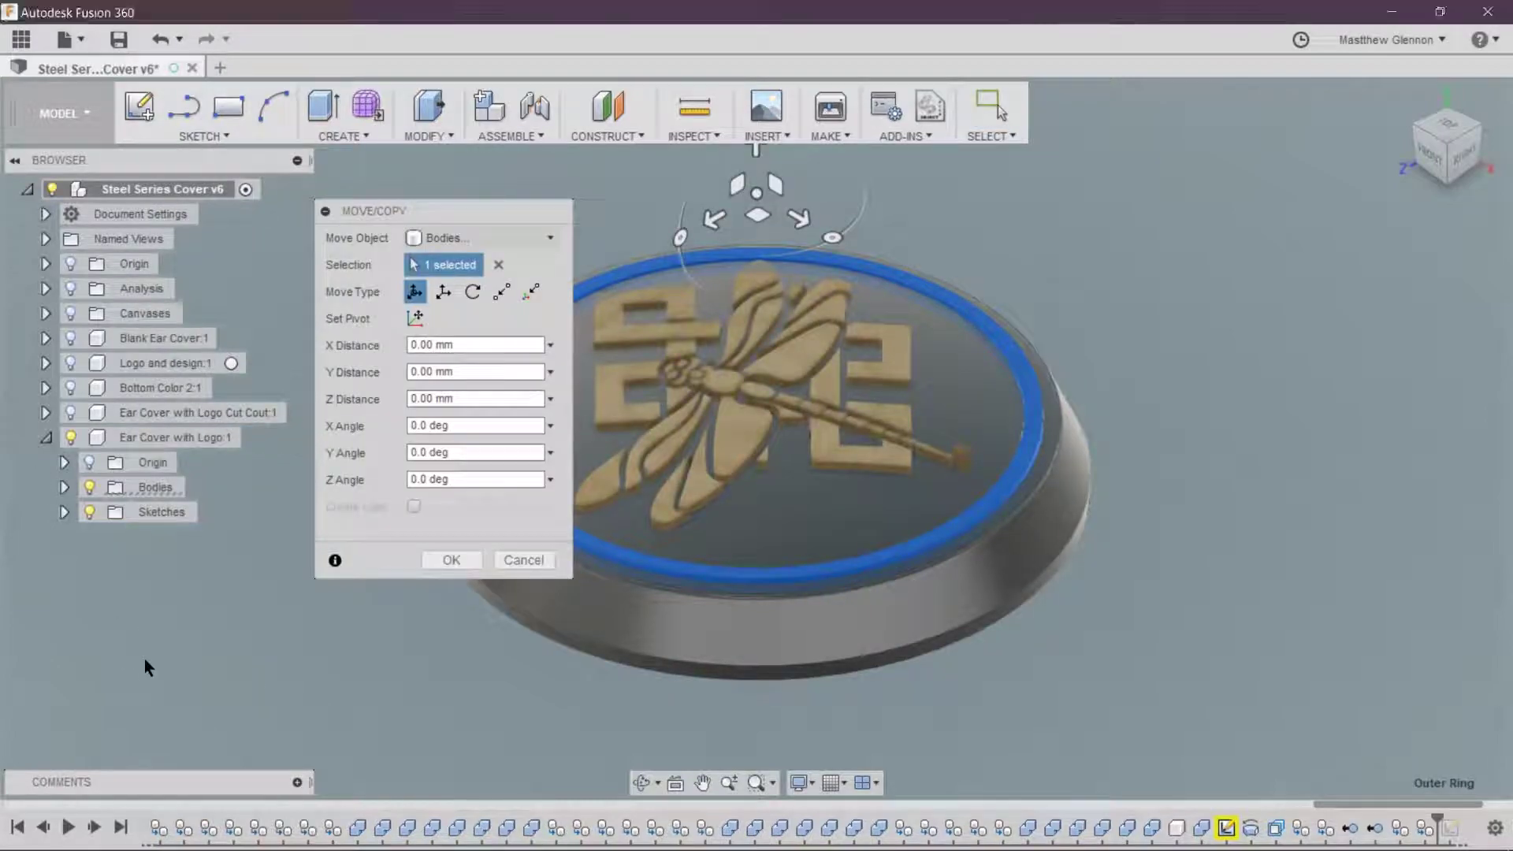
{"action": "left_click", "coordinate": [448, 560]}
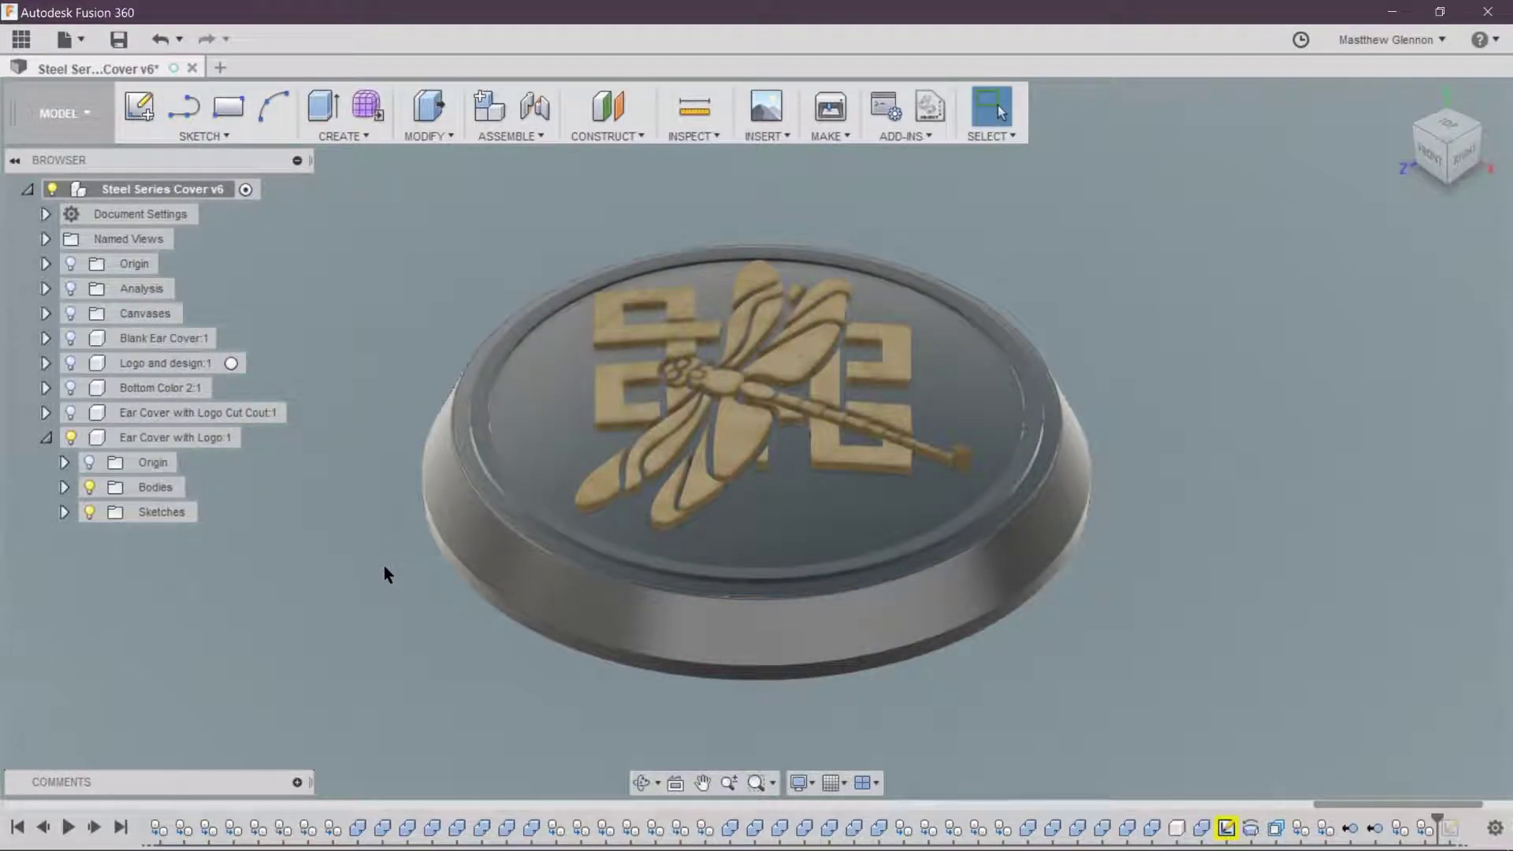
{"action": "left_click", "coordinate": [64, 487]}
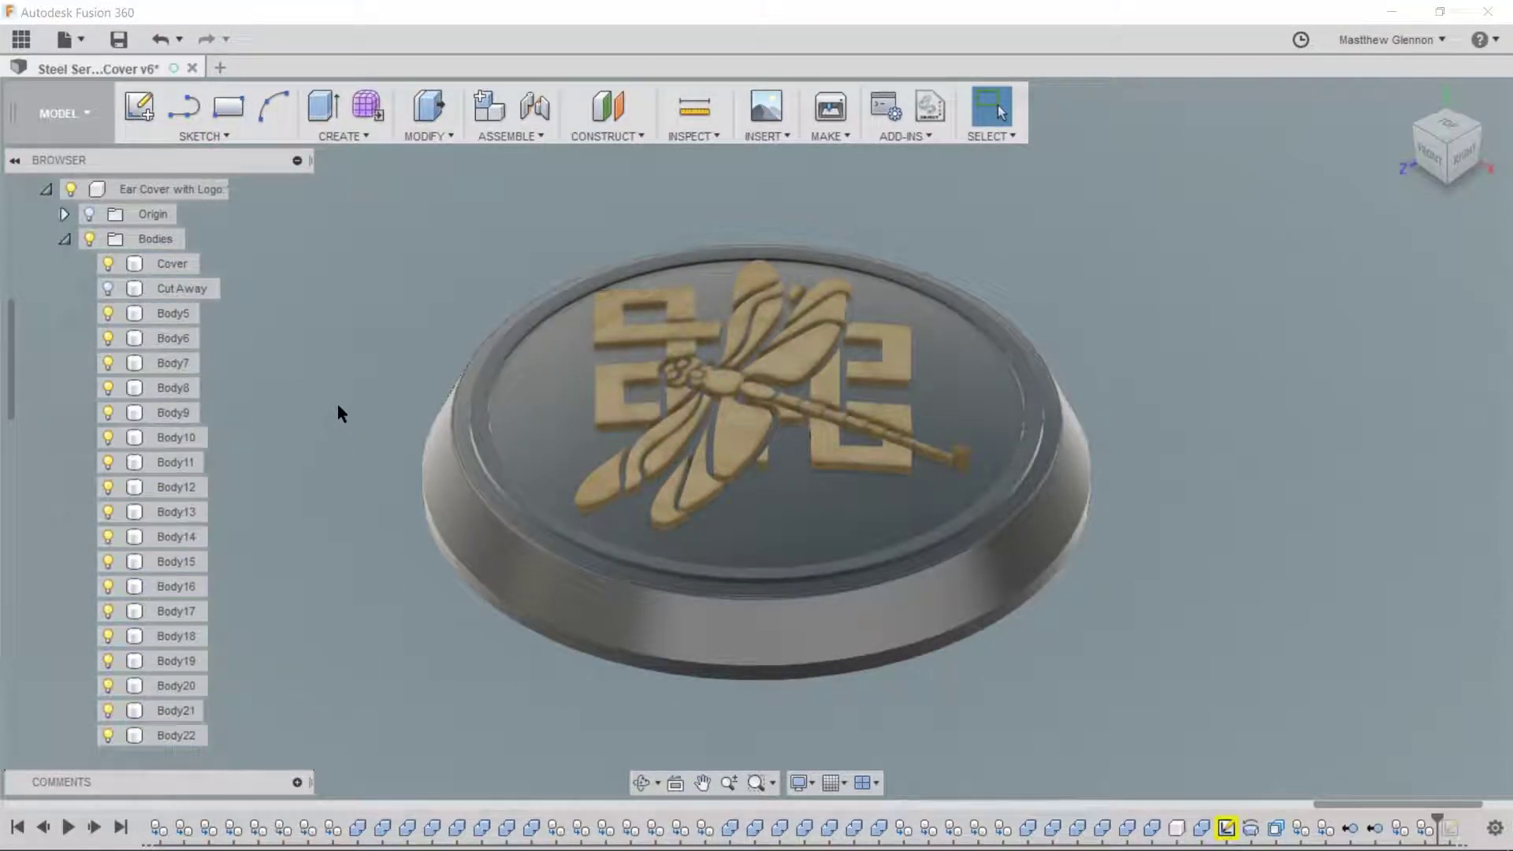
- Try to join Body5 through Body47 and the Outer Ring to the Cover body in a single Combine
{"action": "left_click", "coordinate": [149, 260]}
{"action": "left_click", "coordinate": [391, 218]}
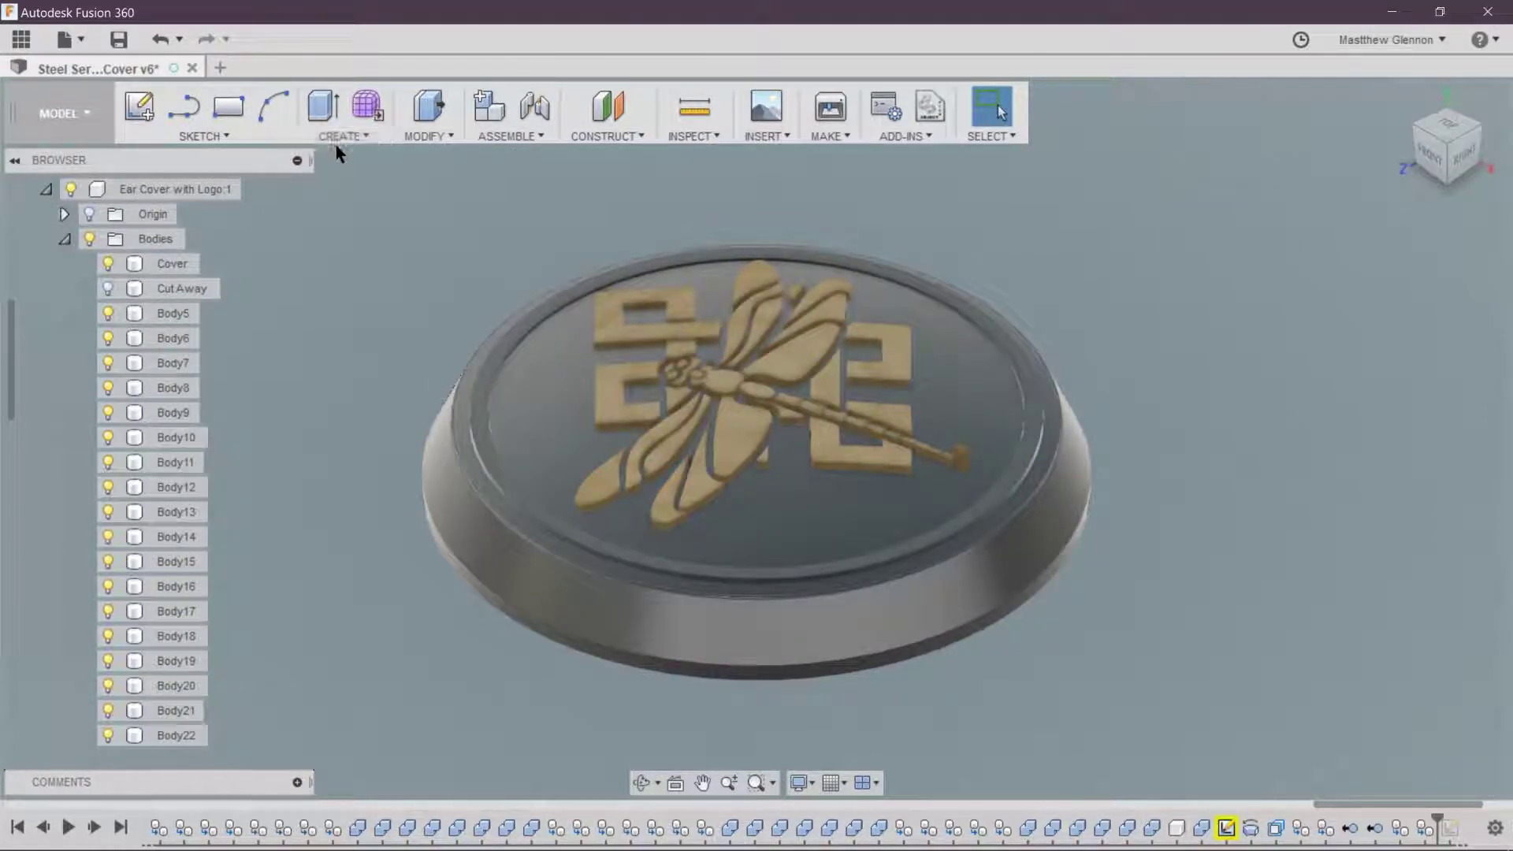
{"action": "left_click", "coordinate": [438, 137]}
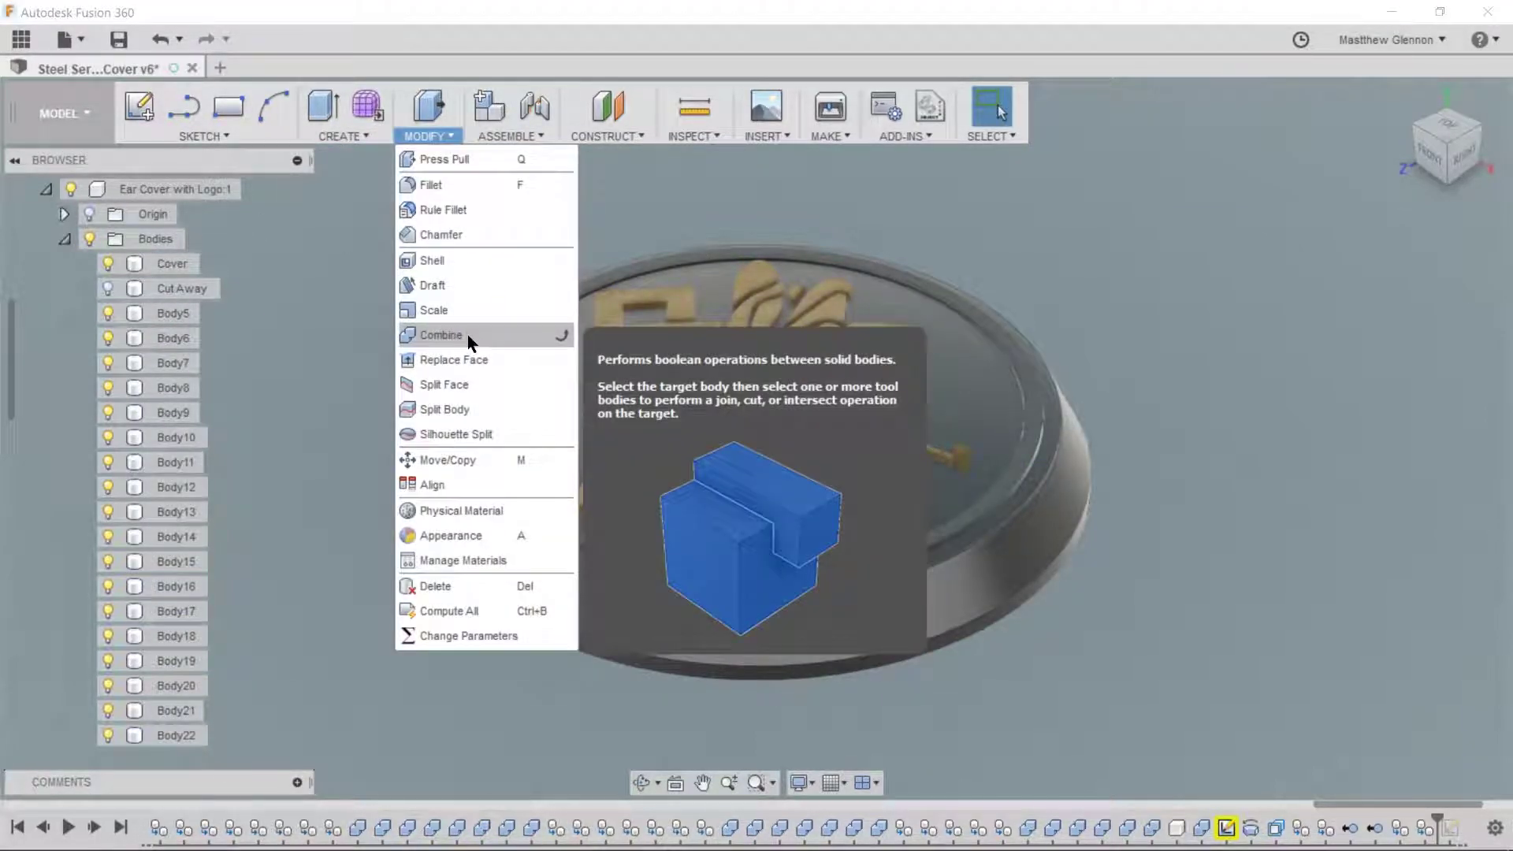
{"action": "left_click", "coordinate": [471, 347]}
{"action": "left_click", "coordinate": [167, 263]}
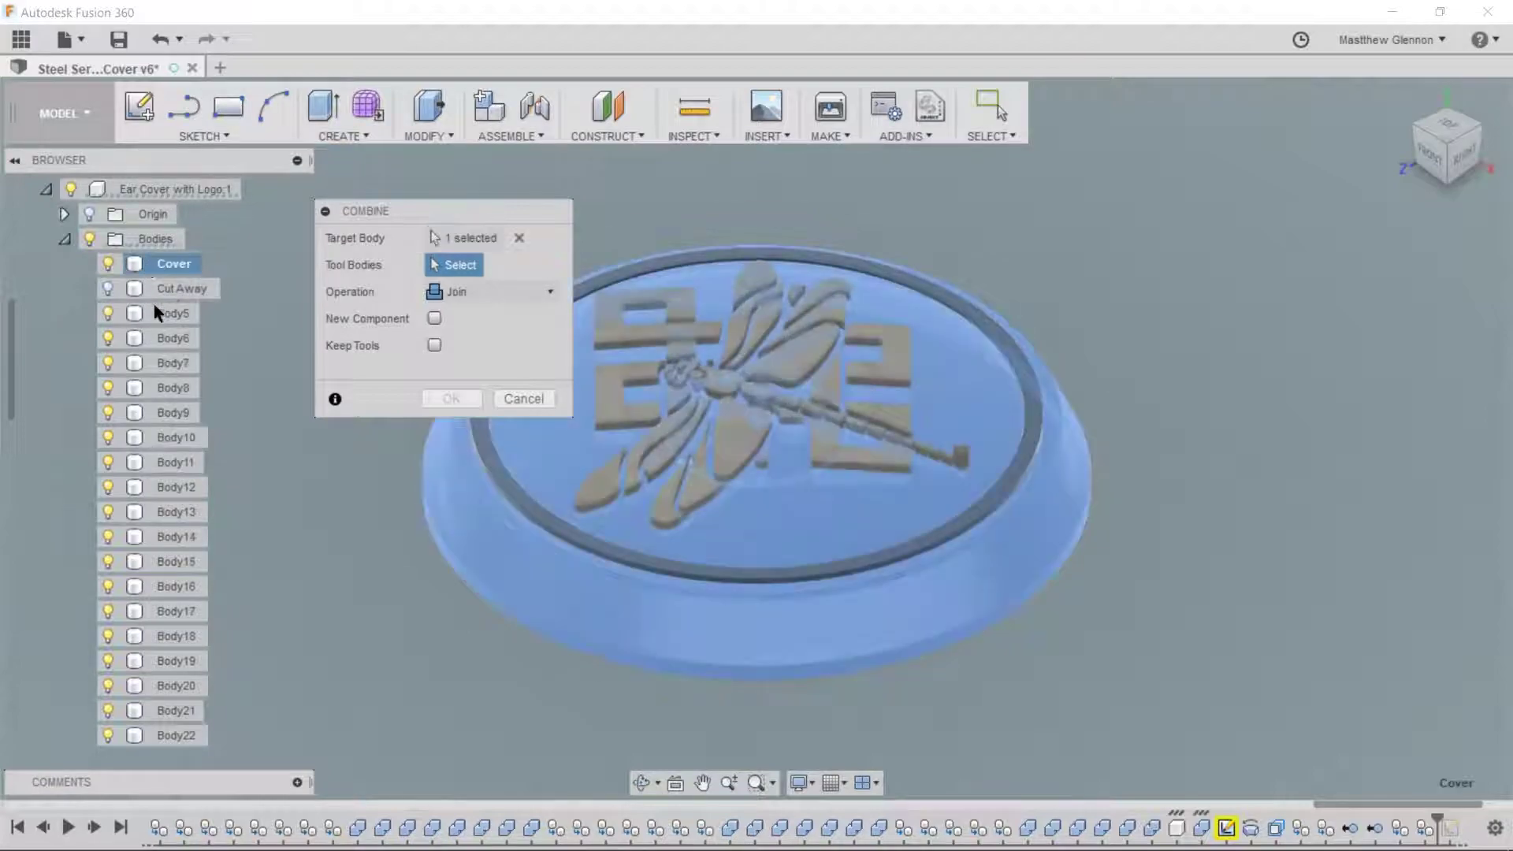
{"action": "left_click", "coordinate": [162, 313]}
{"action": "scroll", "coordinate": [178, 391], "scroll_direction": "down", "scroll_amount": 10}
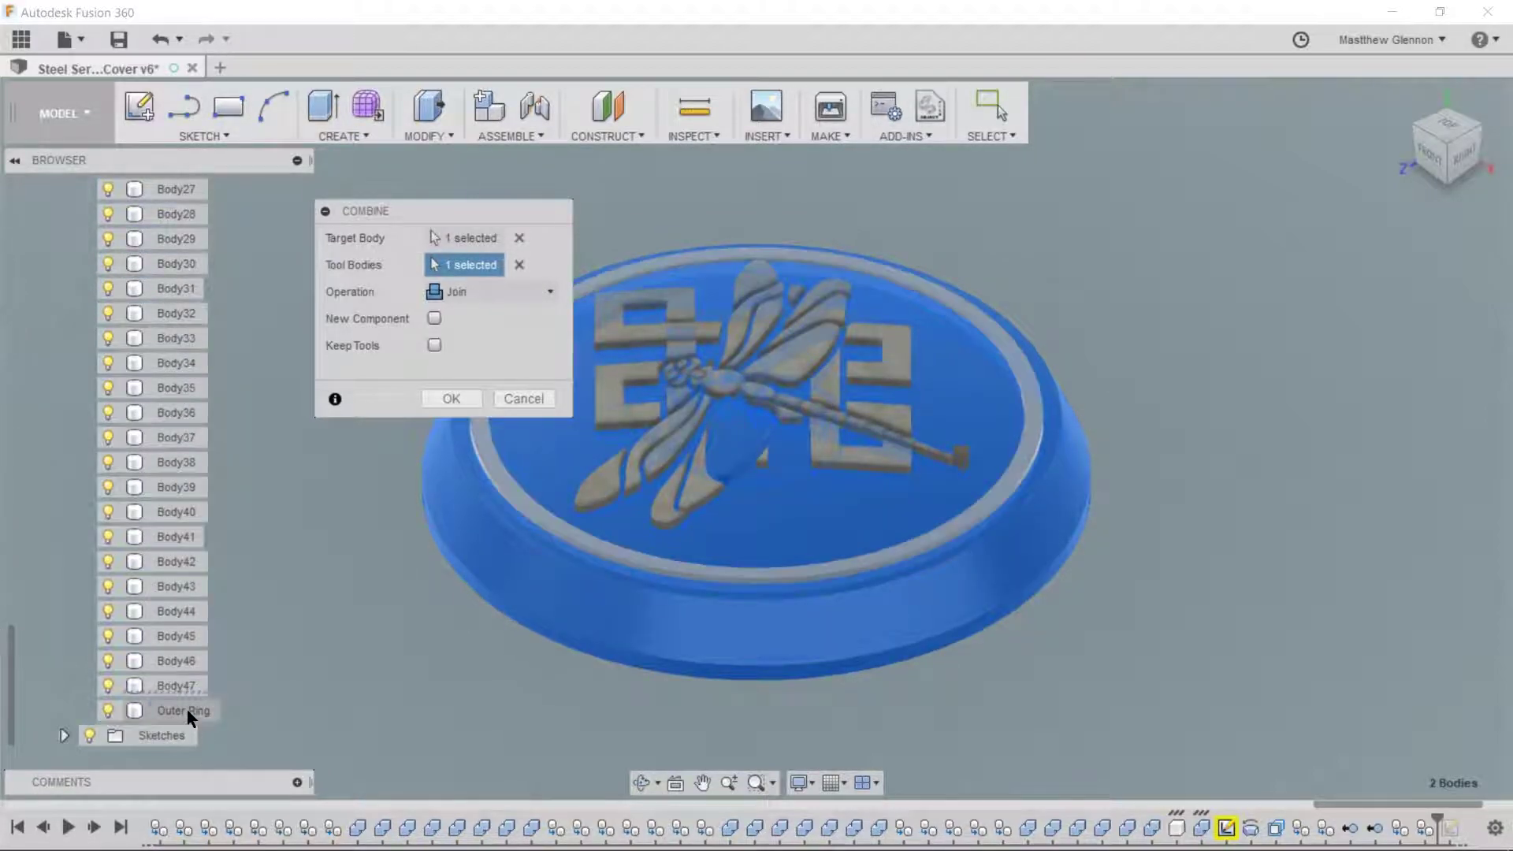
{"action": "left_click", "coordinate": [183, 698], "text": "shift"}
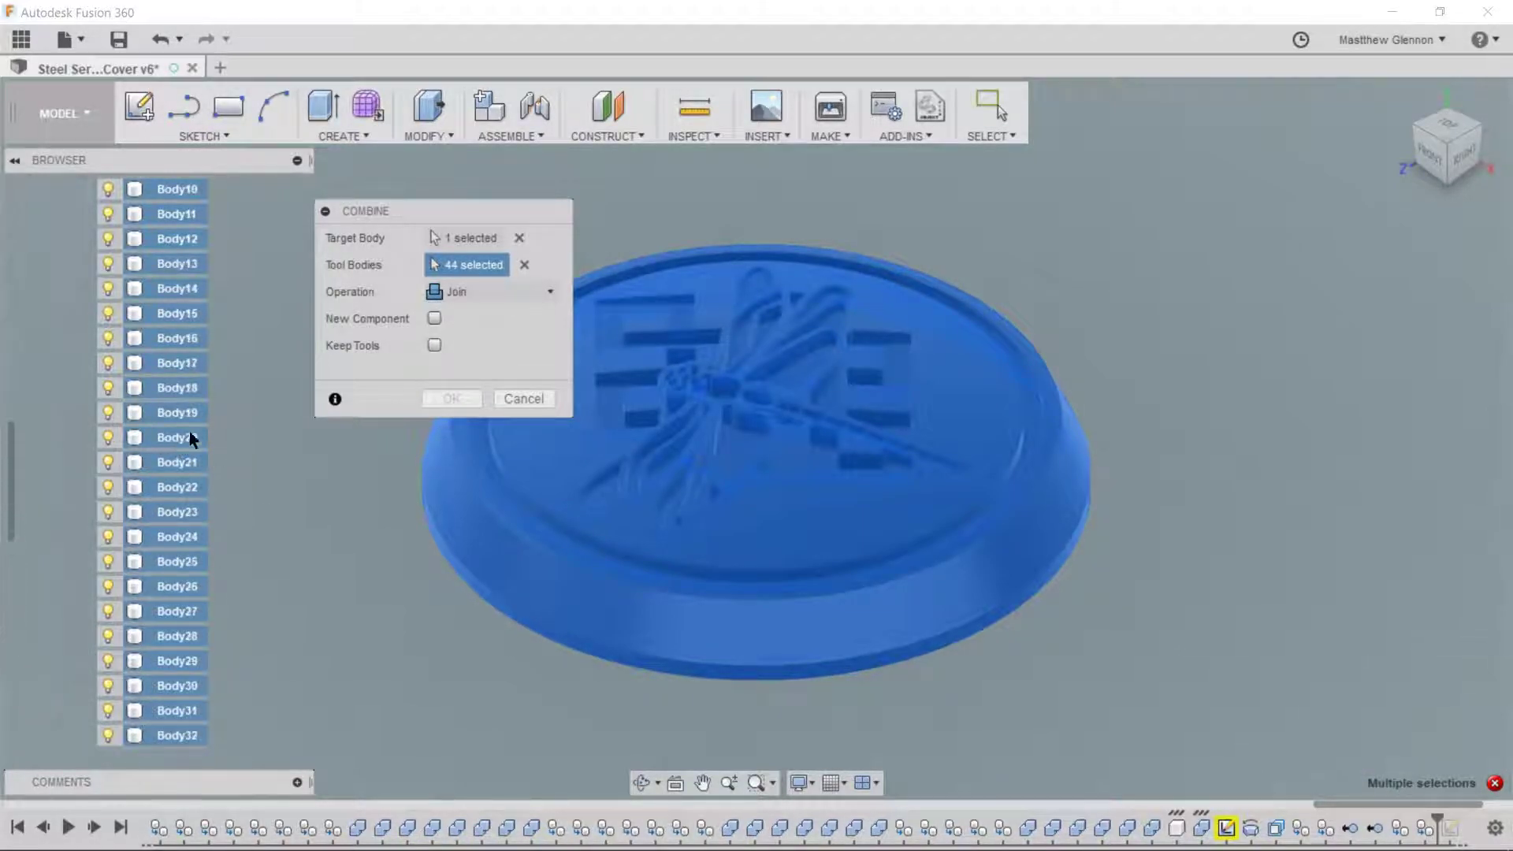
{"action": "key", "text": "Escape"}
- Reorder the bodies of Ear Cover with Logo so that Cut Away sits above Cover
{"action": "scroll", "coordinate": [197, 425], "scroll_direction": "up", "scroll_amount": 10}
{"action": "left_click", "coordinate": [176, 339]}
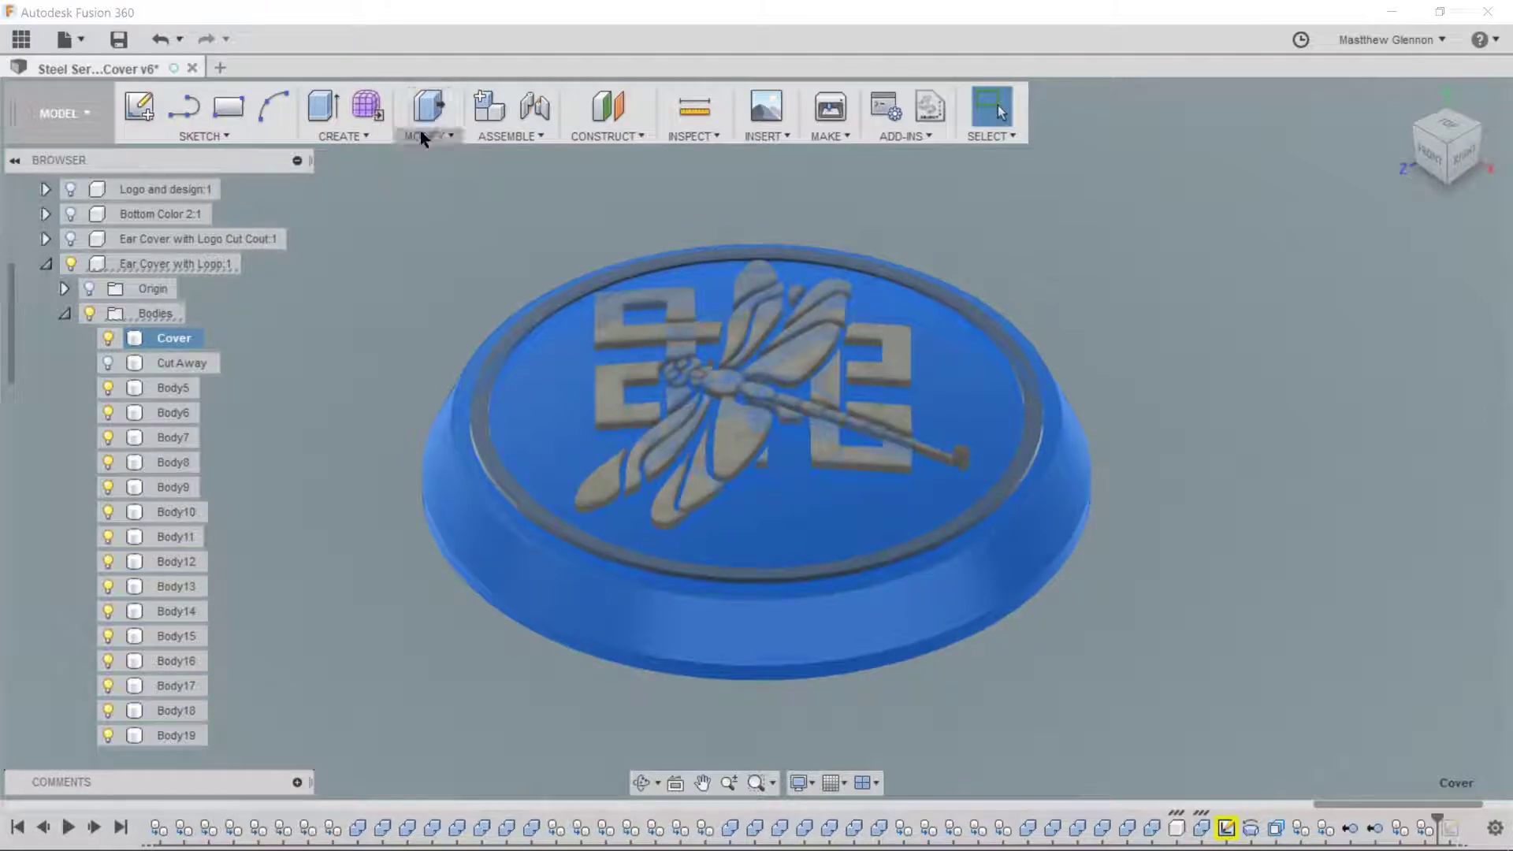
{"action": "left_click", "coordinate": [426, 132]}
{"action": "left_click_drag", "start_coordinate": [134, 369], "coordinate": [156, 323]}
- Join Body5 through Body8 to the Cover body with Combine
{"action": "left_click", "coordinate": [169, 366]}
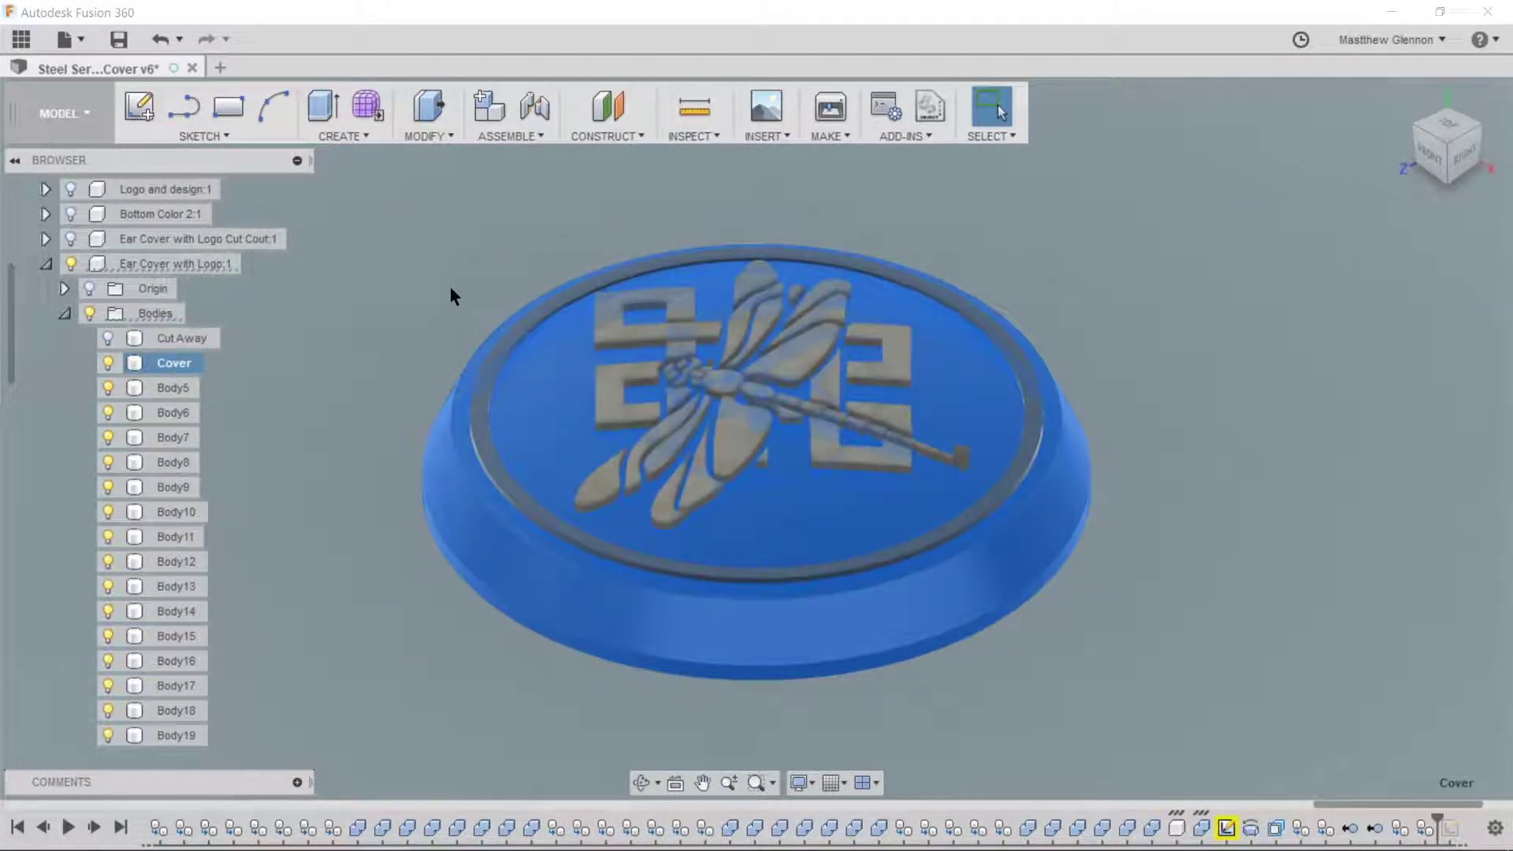
{"action": "left_click", "coordinate": [150, 470], "text": "shift"}
{"action": "left_click", "coordinate": [418, 134]}
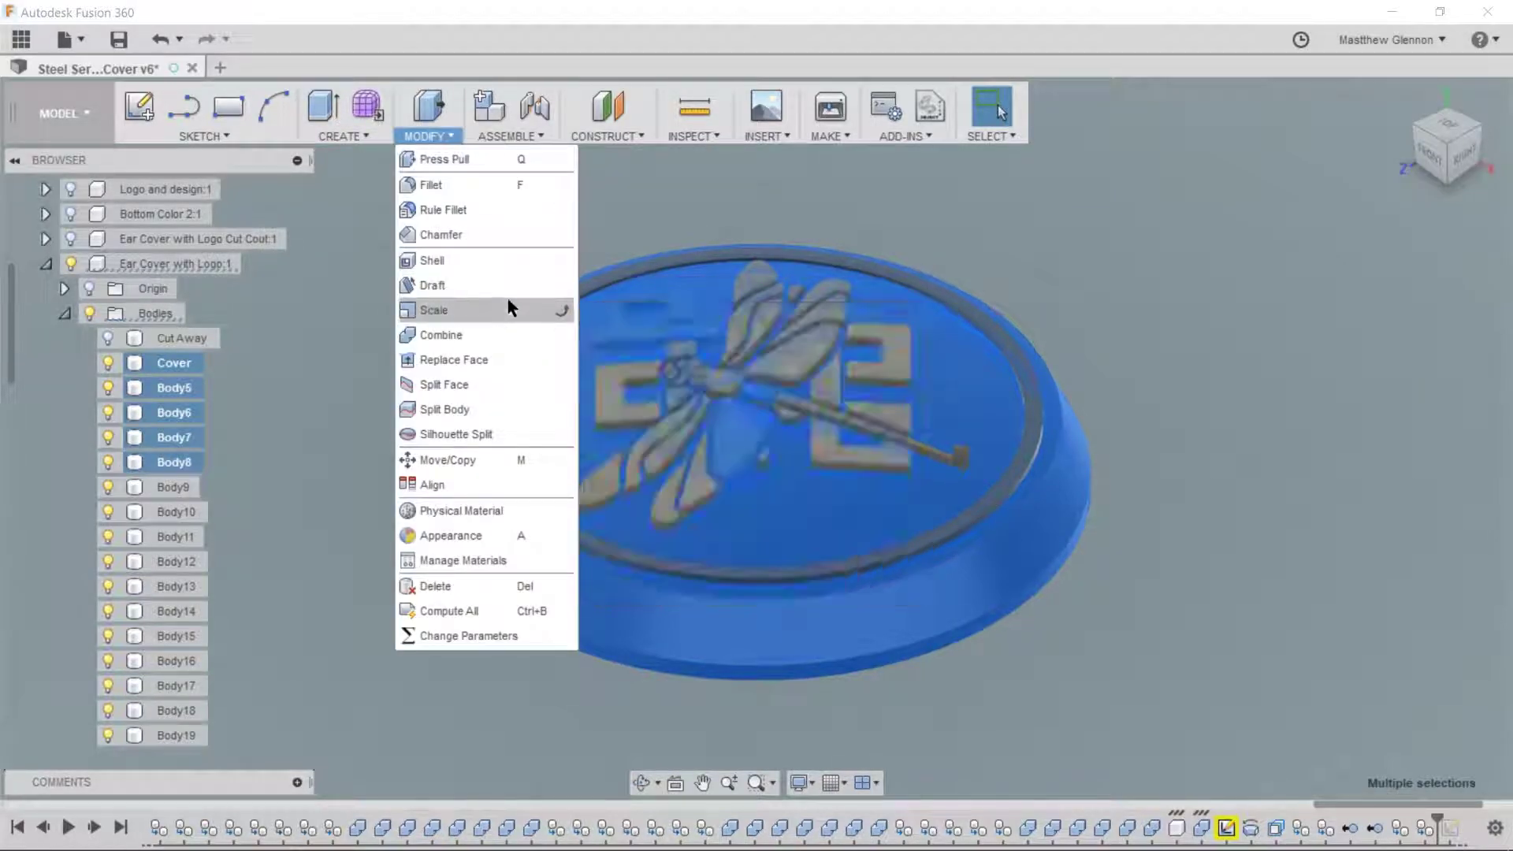
{"action": "left_click", "coordinate": [485, 337]}
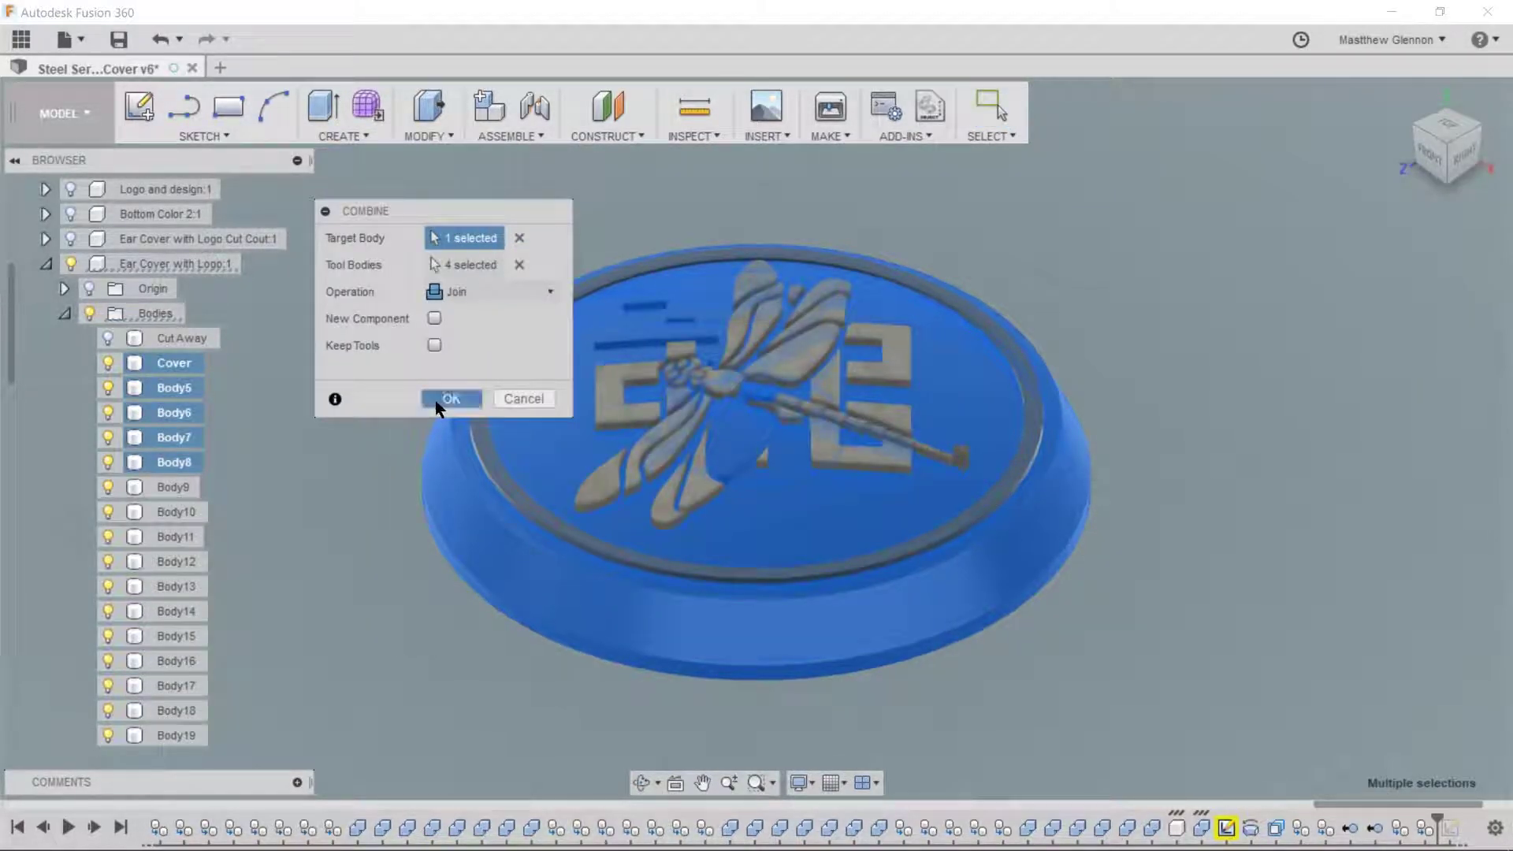
{"action": "left_click", "coordinate": [447, 400]}
- Join Body9 through Body19 to the Cover body with another Combine
{"action": "left_click", "coordinate": [161, 364]}
{"action": "left_click", "coordinate": [150, 639], "text": "shift"}
{"action": "right_click", "coordinate": [350, 327]}
{"action": "left_click", "coordinate": [376, 253]}
{"action": "left_click", "coordinate": [435, 402]}
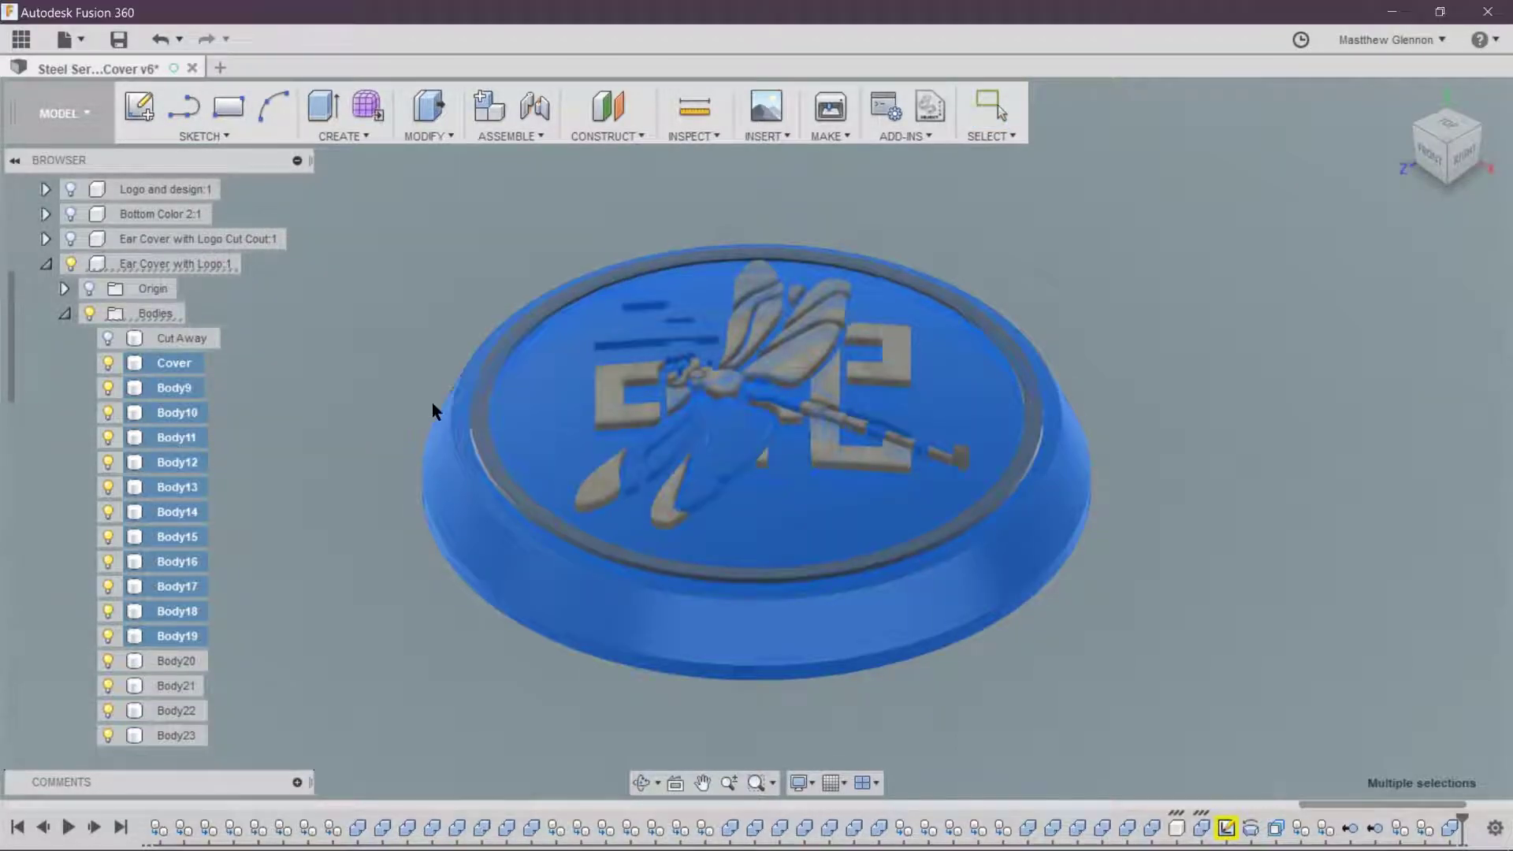
- Try to join Body20 through Body39 to the Cover body in one Combine
{"action": "scroll", "coordinate": [168, 587], "scroll_direction": "down", "scroll_amount": 4}
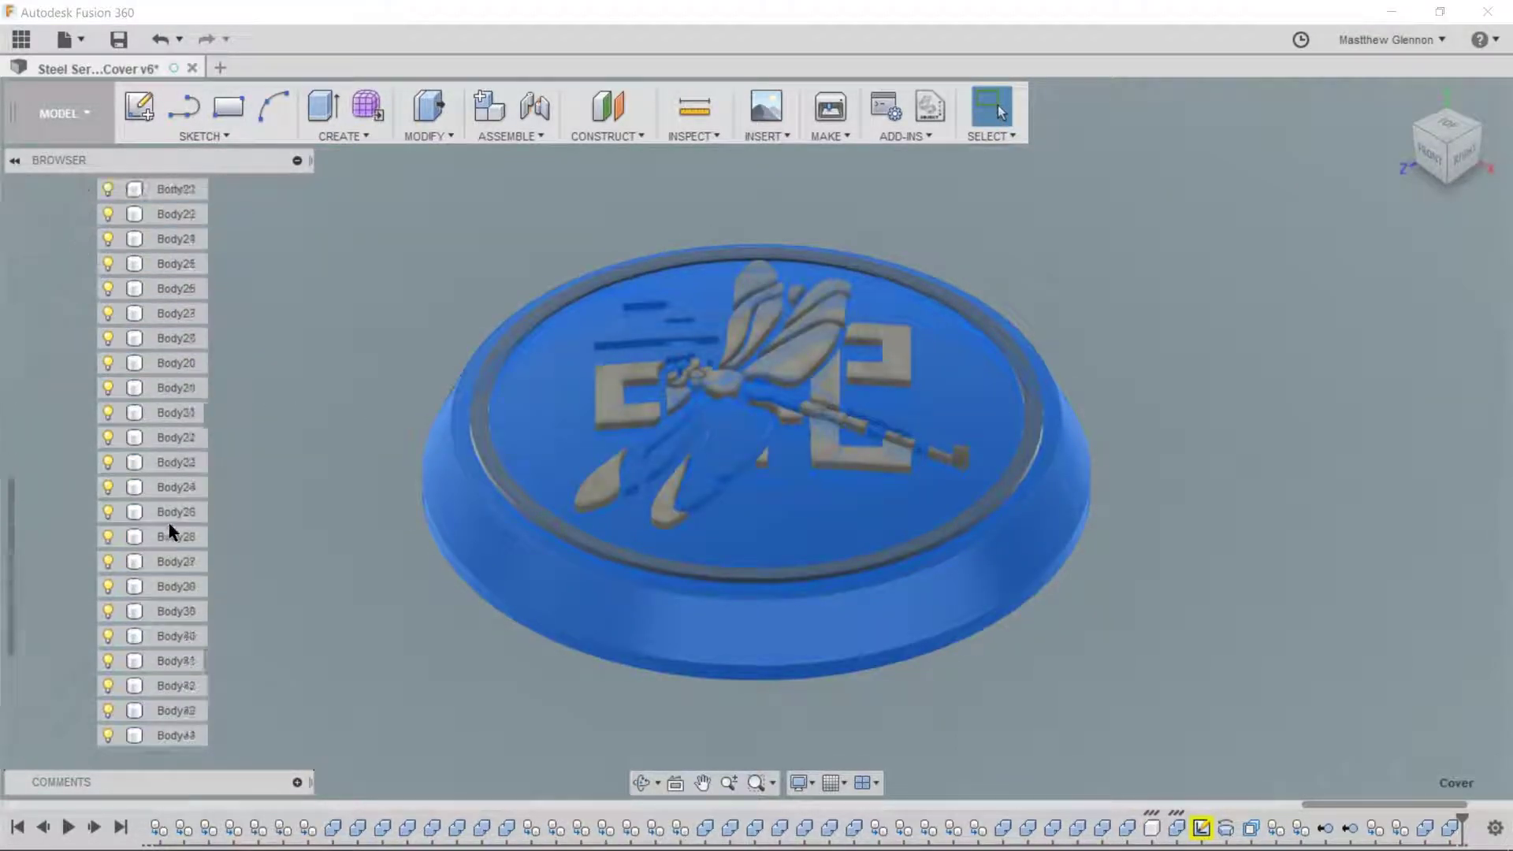
{"action": "left_click", "coordinate": [168, 534], "text": "shift"}
{"action": "right_click", "coordinate": [400, 277]}
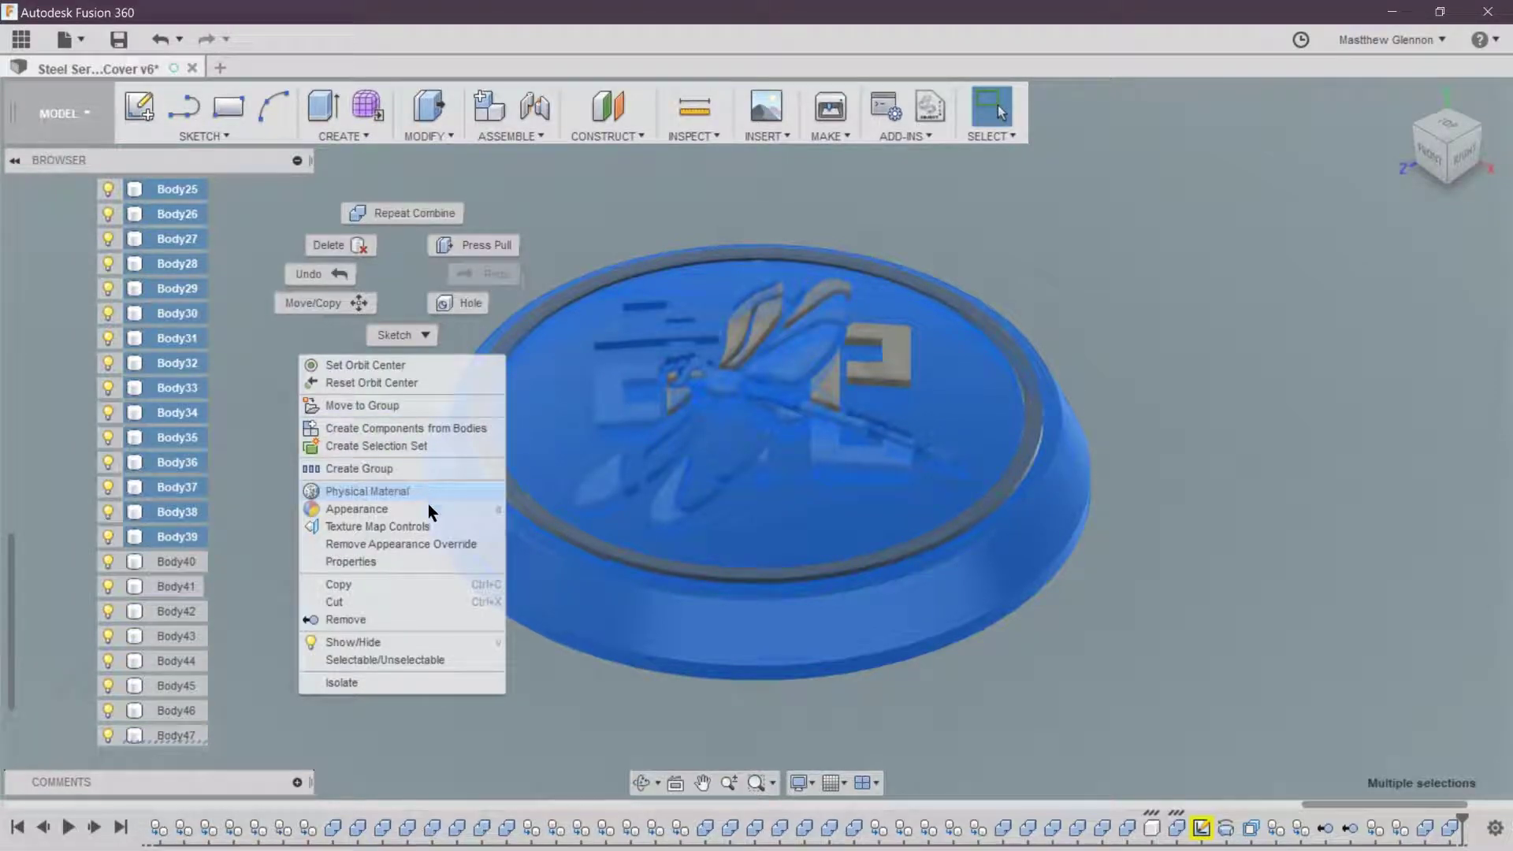
{"action": "left_click", "coordinate": [398, 215]}
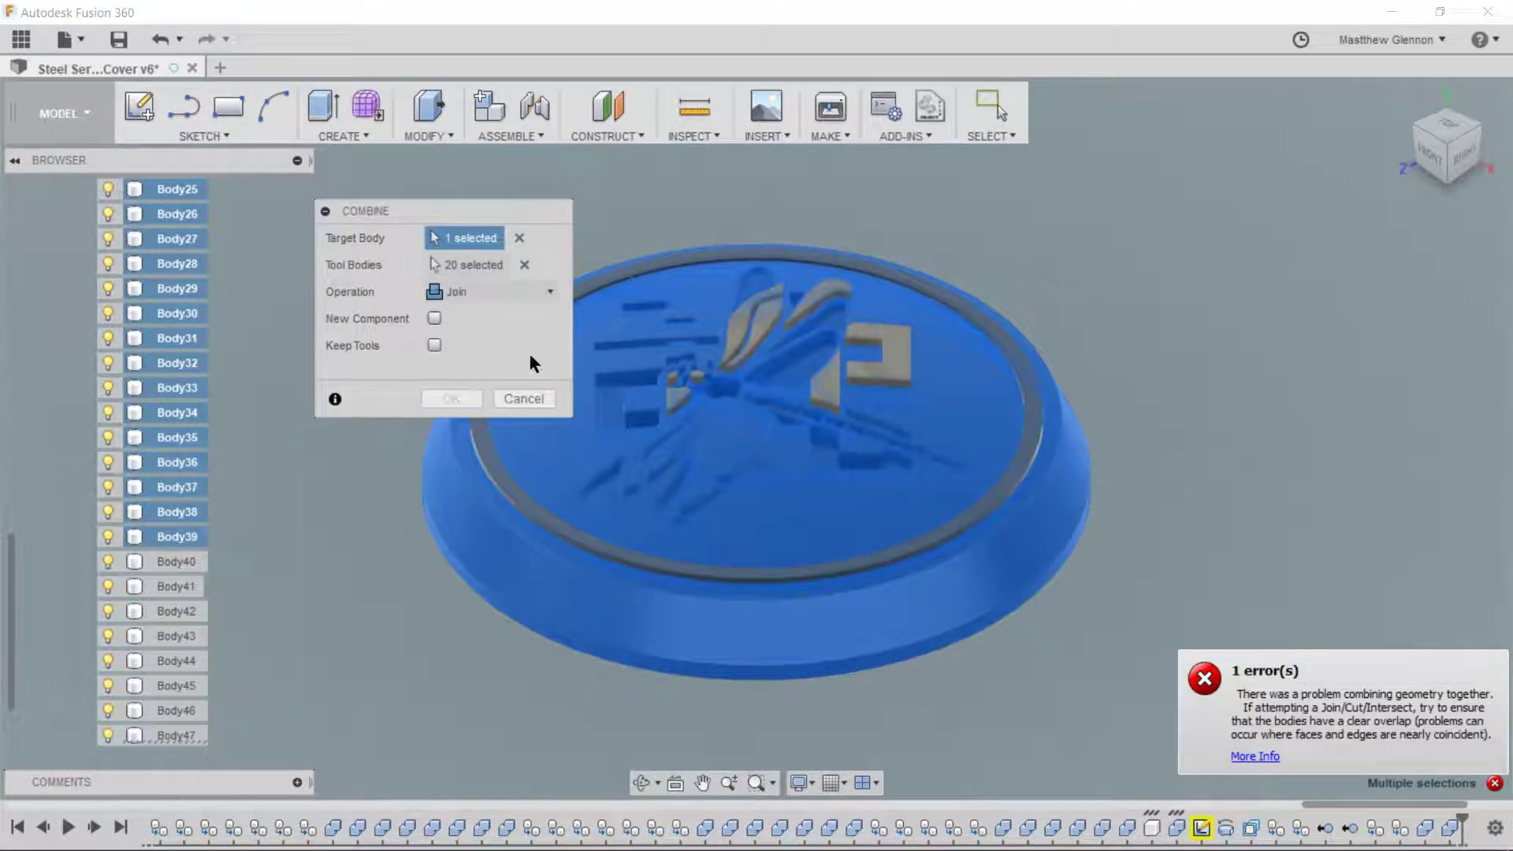
{"action": "left_click", "coordinate": [525, 398]}
- Join the smaller batch Body20 through Body24 to the Cover body
{"action": "scroll", "coordinate": [189, 331], "scroll_direction": "up", "scroll_amount": 3}
{"action": "left_click", "coordinate": [172, 264]}
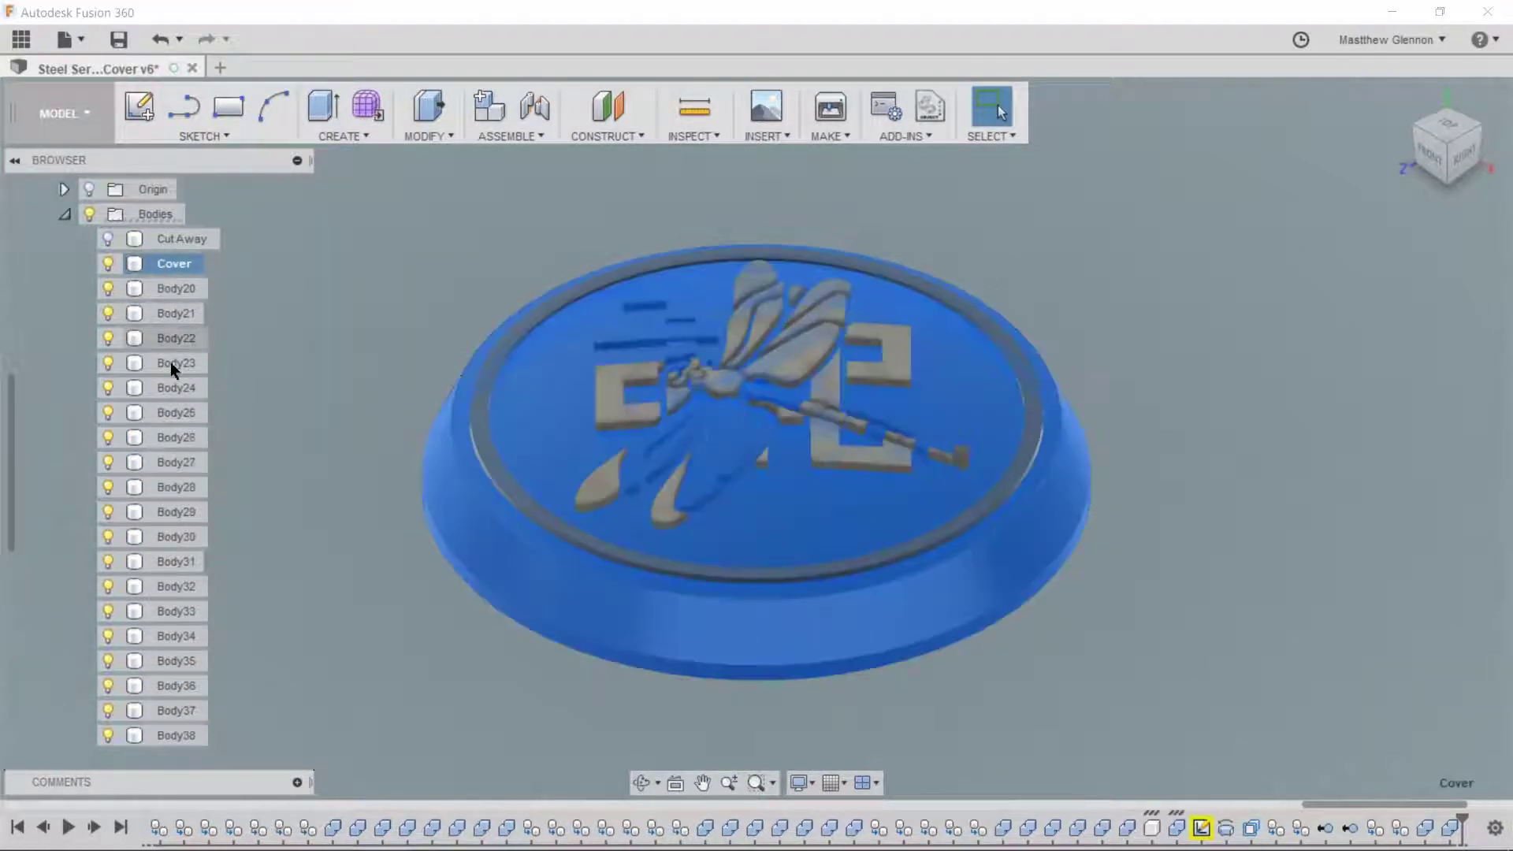
{"action": "left_click", "coordinate": [176, 390], "text": "shift"}
{"action": "right_click", "coordinate": [343, 287]}
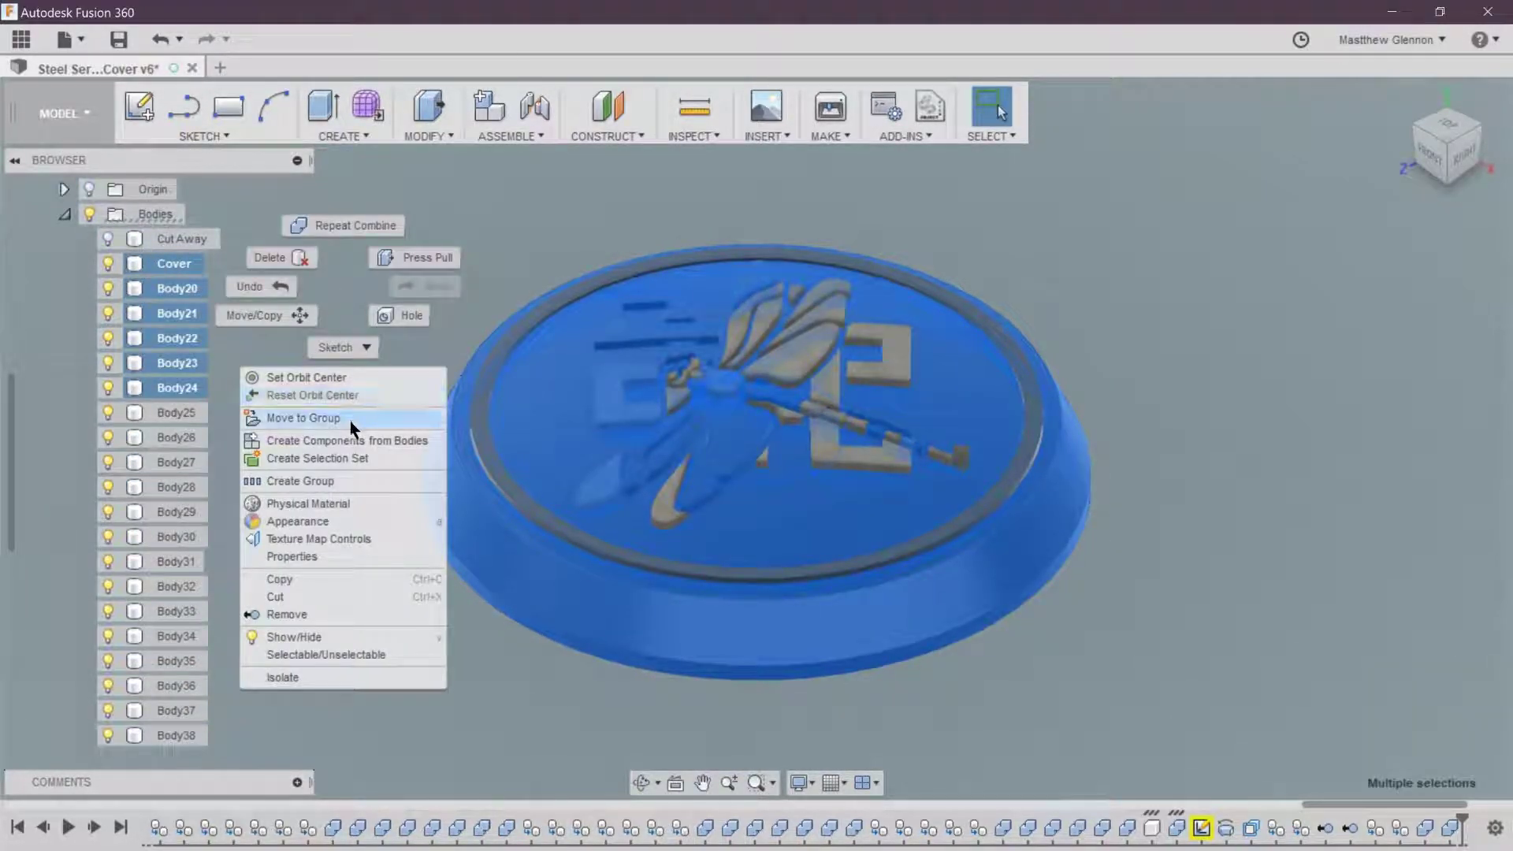
{"action": "left_click", "coordinate": [345, 224]}
{"action": "left_click", "coordinate": [446, 396]}
- Join Body25 through Body28 to the Cover body by repeating Combine
{"action": "left_click", "coordinate": [170, 263]}
{"action": "left_click", "coordinate": [176, 366], "text": "shift"}
{"action": "right_click", "coordinate": [439, 222]}
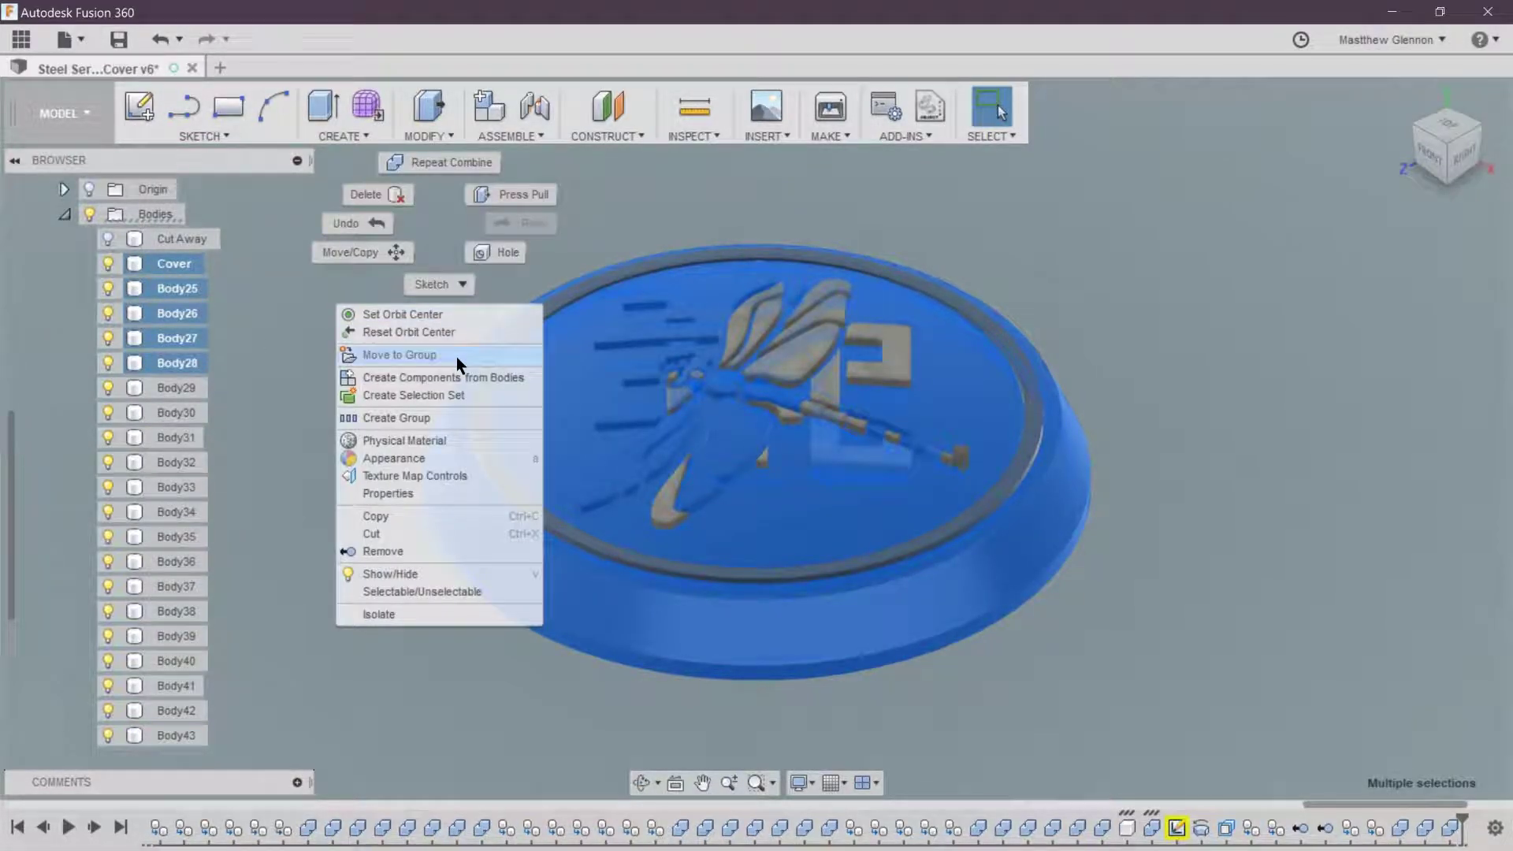
{"action": "left_click", "coordinate": [446, 191]}
{"action": "left_click", "coordinate": [452, 398]}
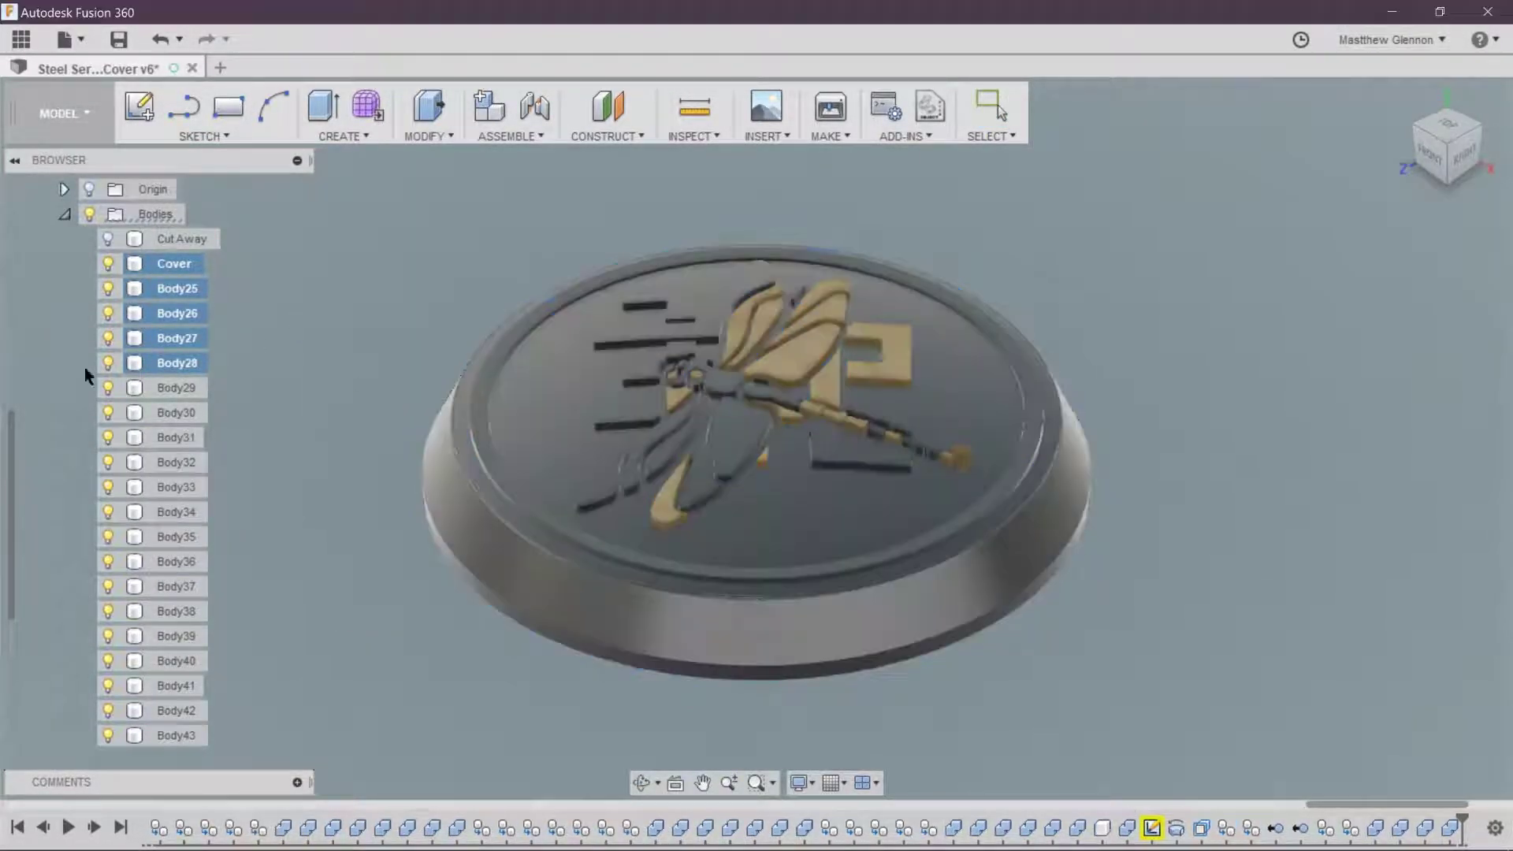
- Join Body29 through Body33 to the Cover body by repeating Combine
{"action": "left_click", "coordinate": [176, 264]}
{"action": "left_click", "coordinate": [143, 387], "text": "shift"}
{"action": "right_click", "coordinate": [343, 320]}
{"action": "left_click", "coordinate": [347, 216]}
{"action": "left_click", "coordinate": [438, 400]}
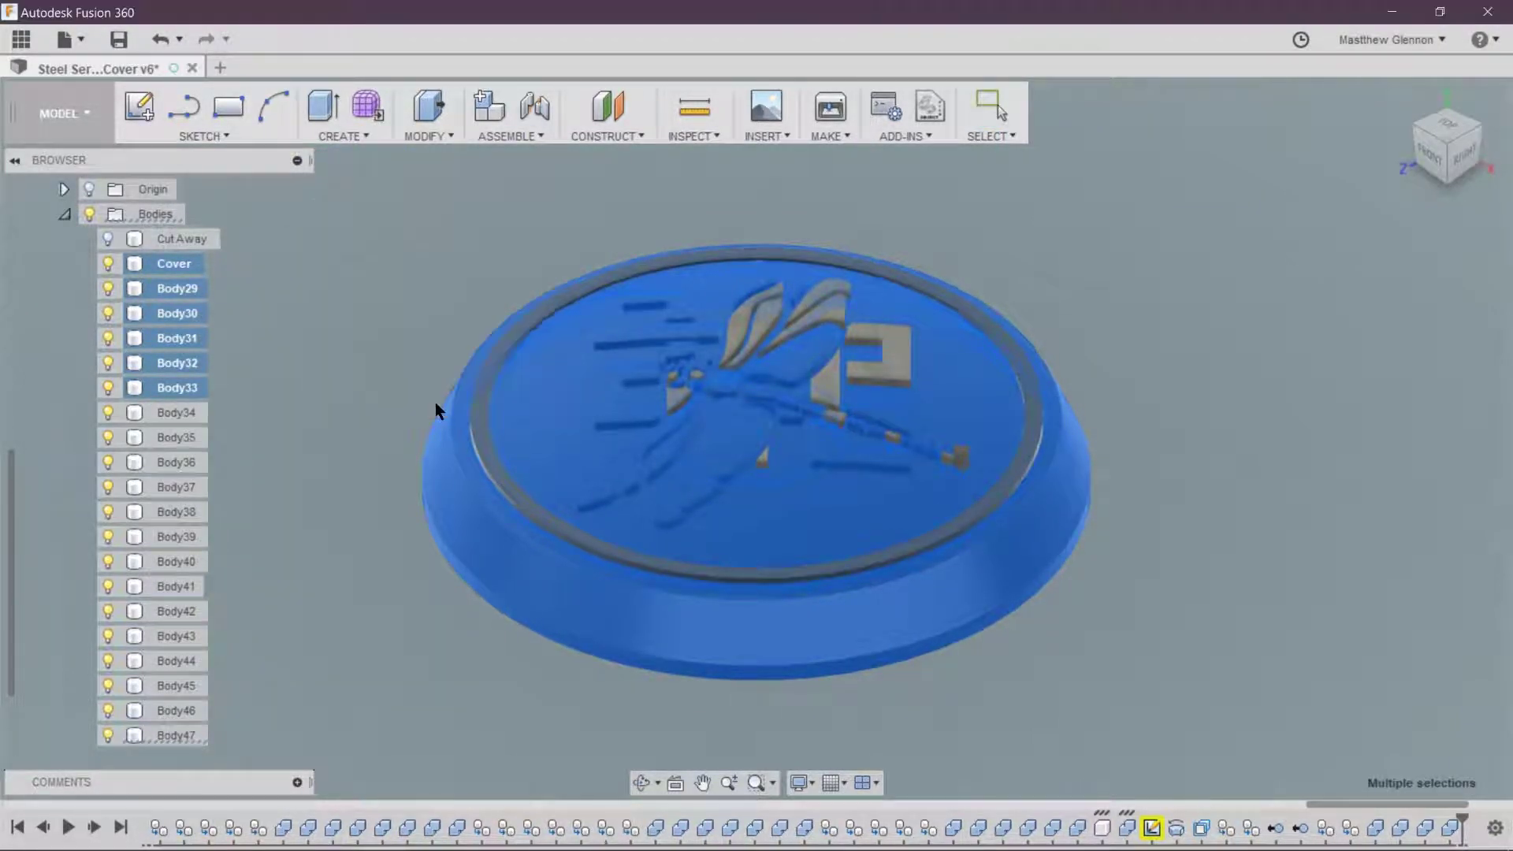
- Try to join a larger batch of logo bodies starting at Body34 to the Cover body
{"action": "left_click", "coordinate": [166, 338]}
{"action": "left_click", "coordinate": [165, 508], "text": "shift"}
{"action": "right_click", "coordinate": [332, 361]}
{"action": "left_click", "coordinate": [328, 307]}
{"action": "left_click", "coordinate": [523, 404]}
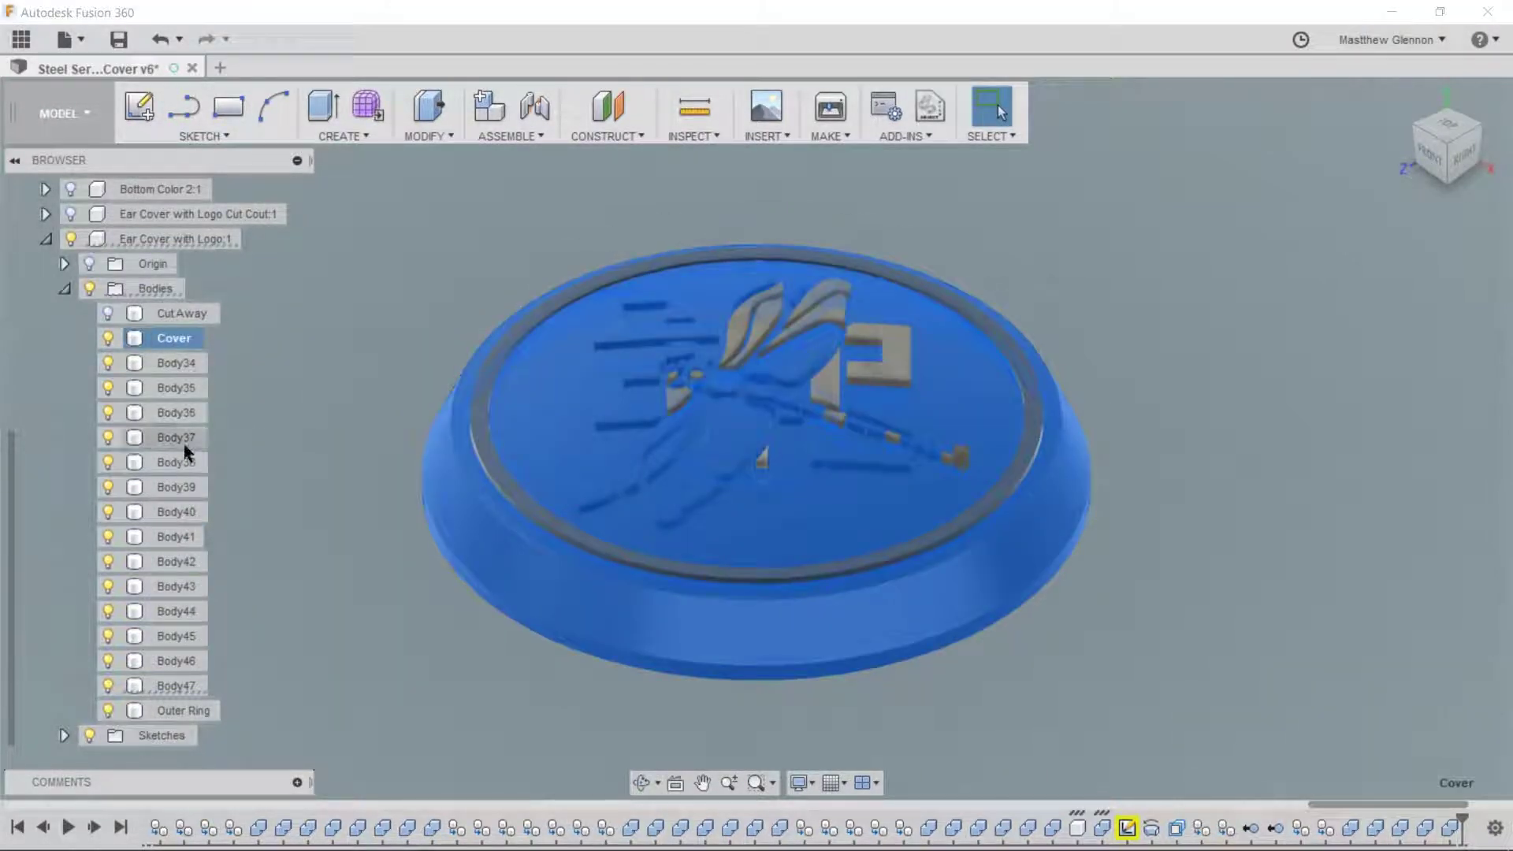
- Join Body34 through Body37 to the Cover body by repeating Combine
{"action": "left_click", "coordinate": [177, 438], "text": "shift"}
{"action": "right_click", "coordinate": [425, 300]}
{"action": "left_click", "coordinate": [410, 211]}
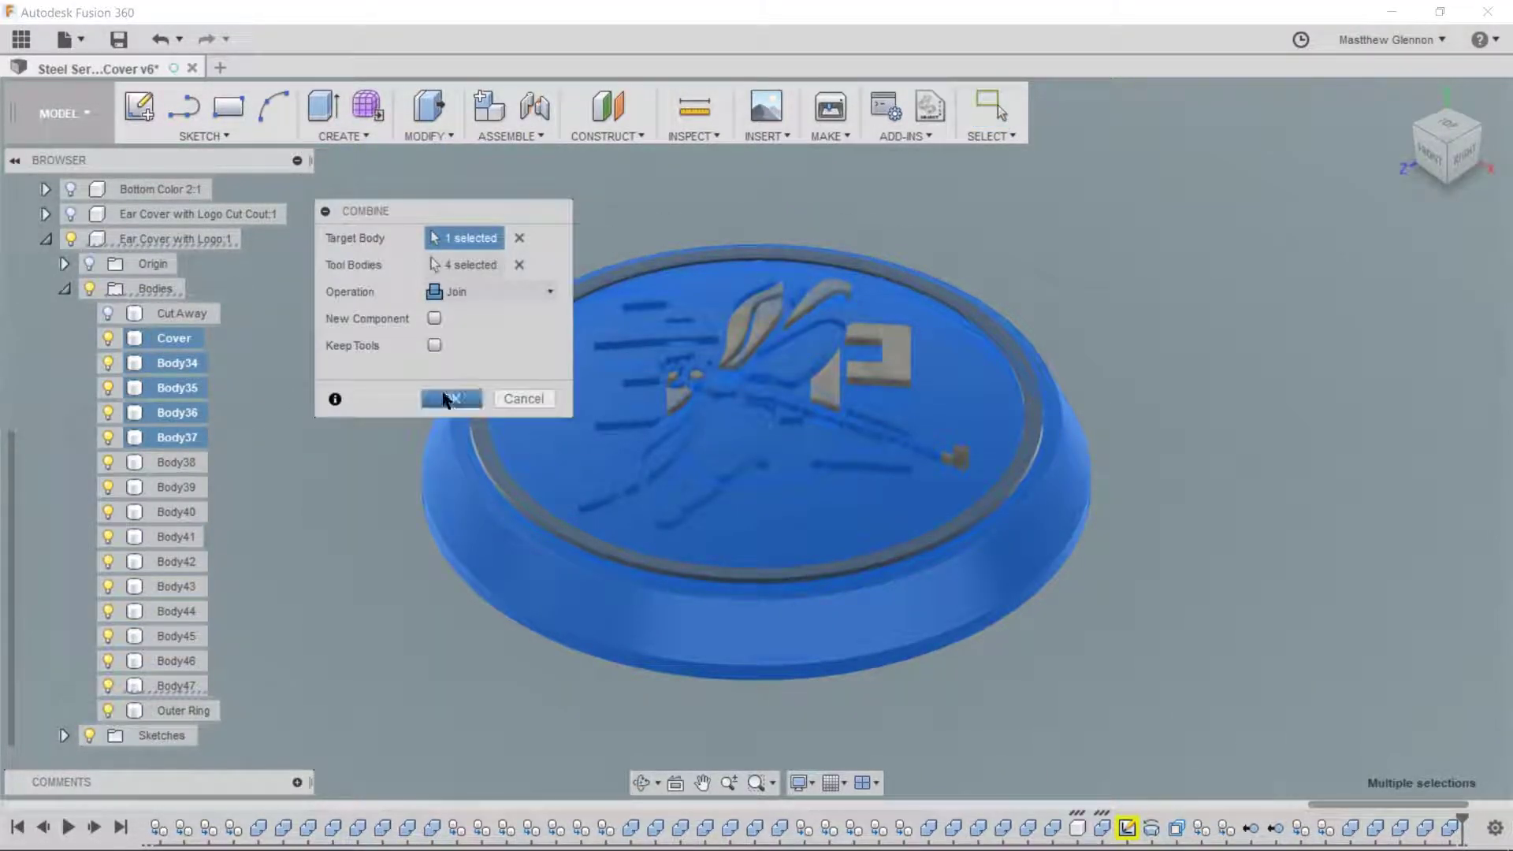
{"action": "left_click", "coordinate": [451, 398]}
- Try to join Body38 to the Cover body by repeating Combine
{"action": "left_click", "coordinate": [155, 438]}
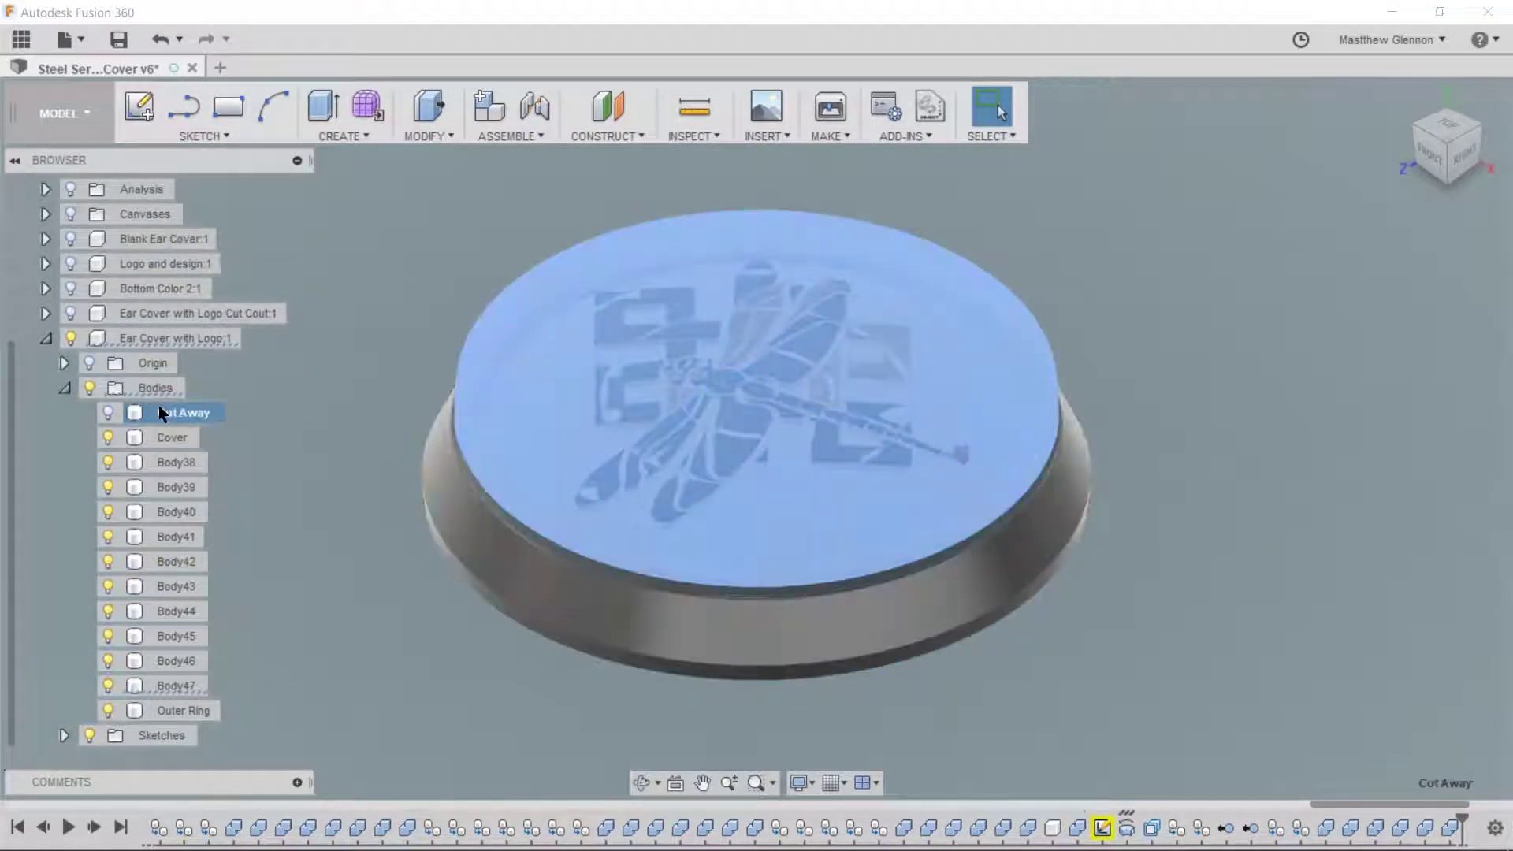
{"action": "left_click", "coordinate": [168, 485], "text": "shift"}
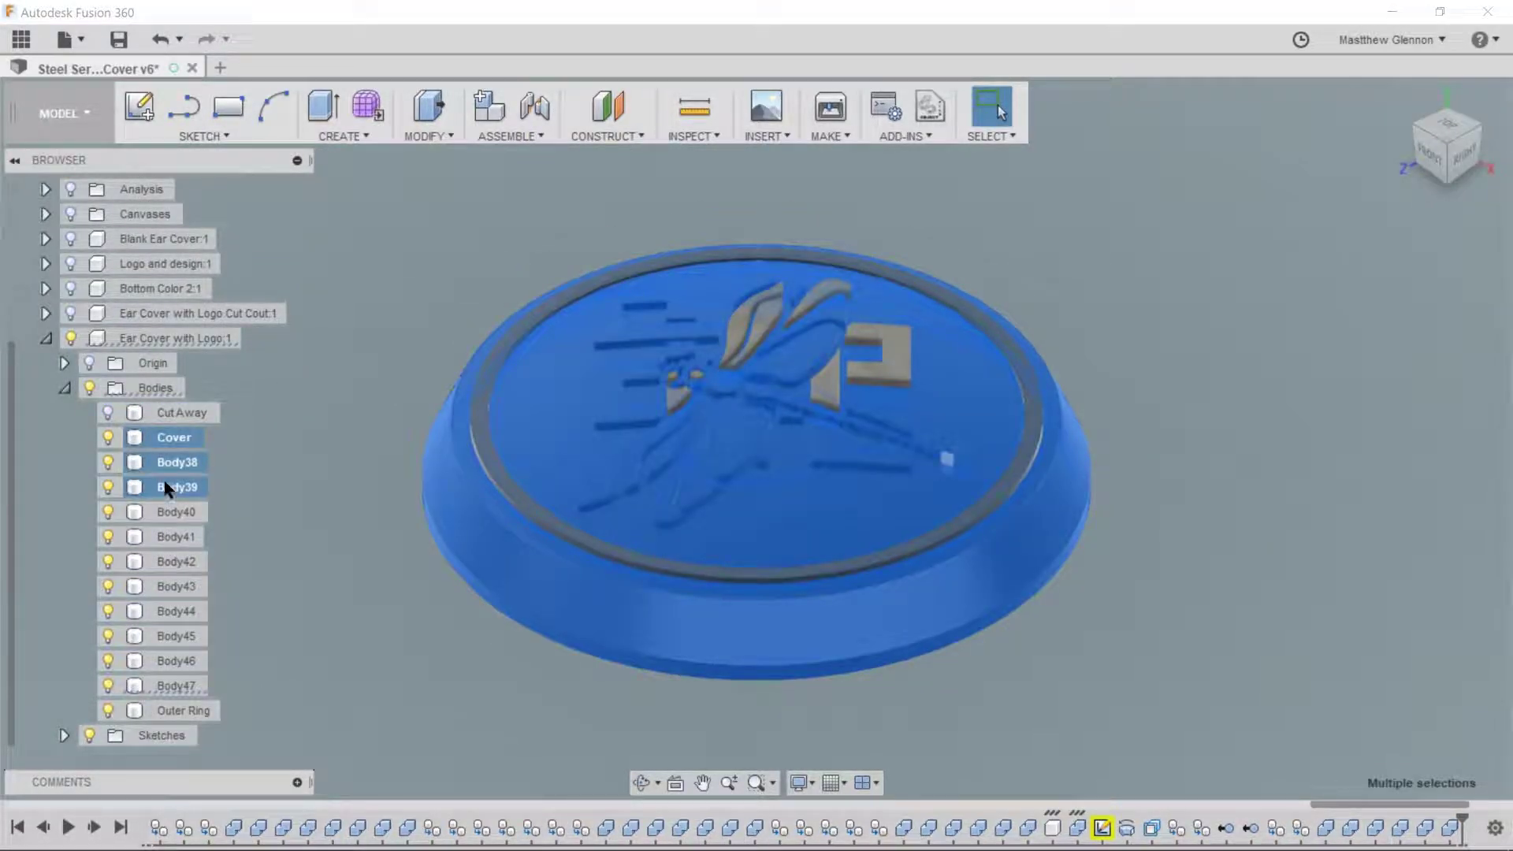
{"action": "left_click", "coordinate": [180, 470], "text": "shift"}
{"action": "double_click", "coordinate": [160, 477], "text": "shift"}
{"action": "key", "text": "Return"}
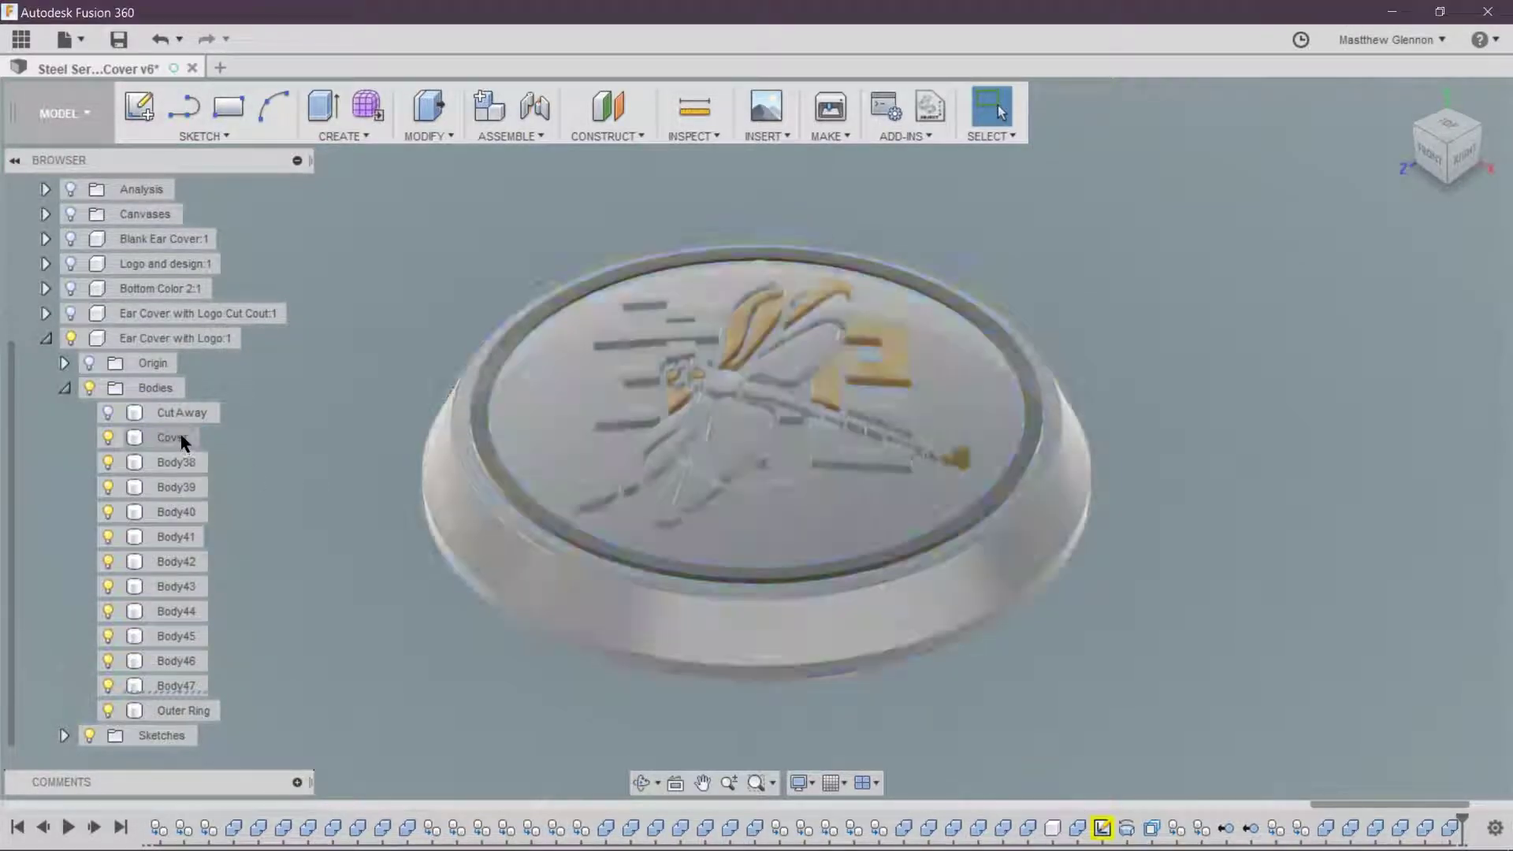
{"action": "right_click", "coordinate": [347, 315]}
{"action": "key", "text": "Escape"}
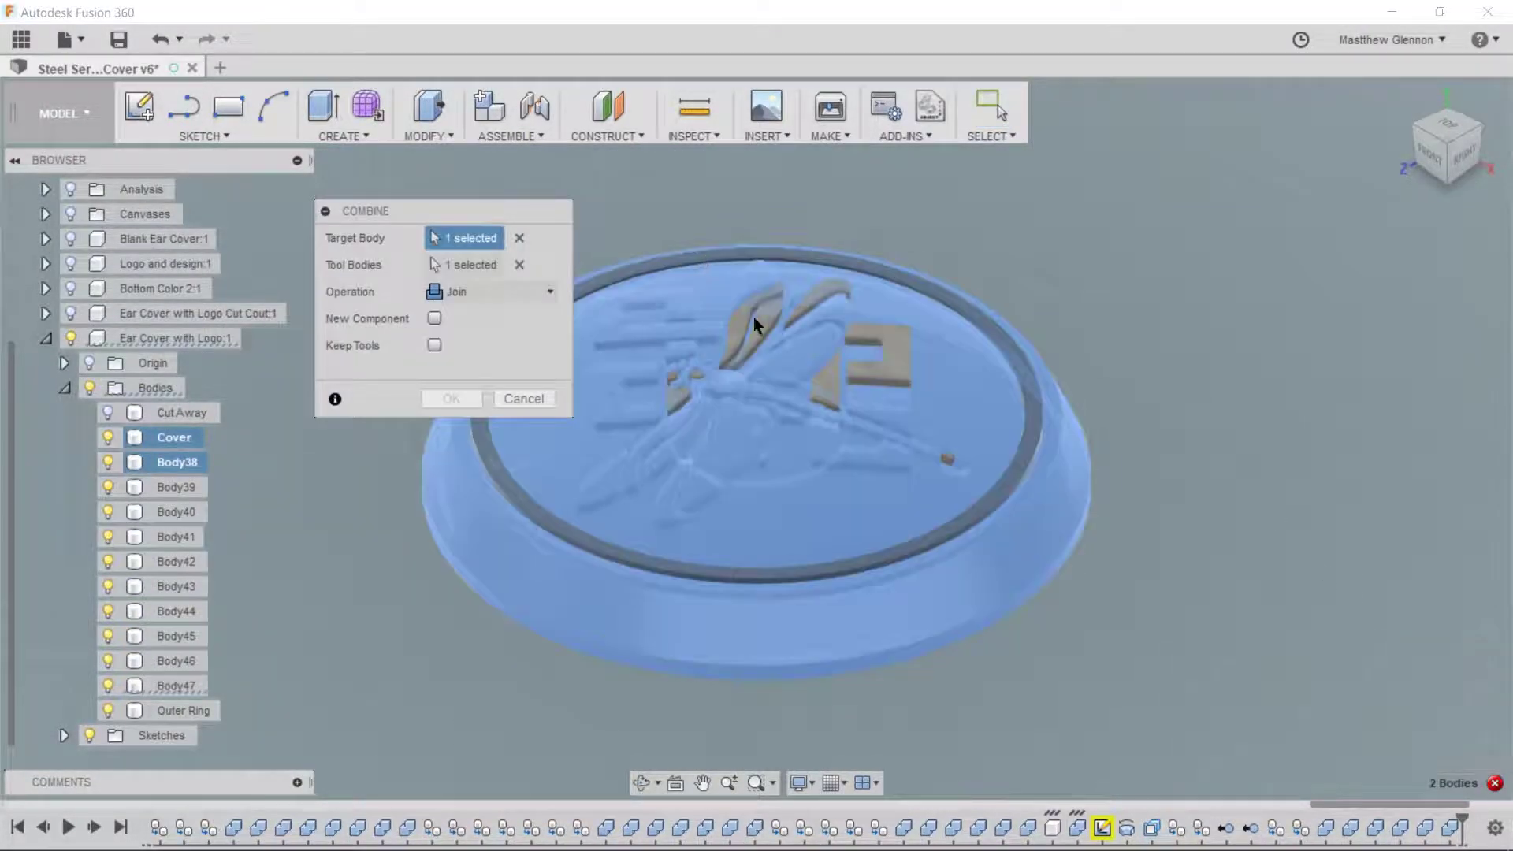
{"action": "left_click", "coordinate": [530, 399]}
- Try to delete Body38, check the effect on the logo, and undo the deletion
{"action": "right_click", "coordinate": [169, 461]}
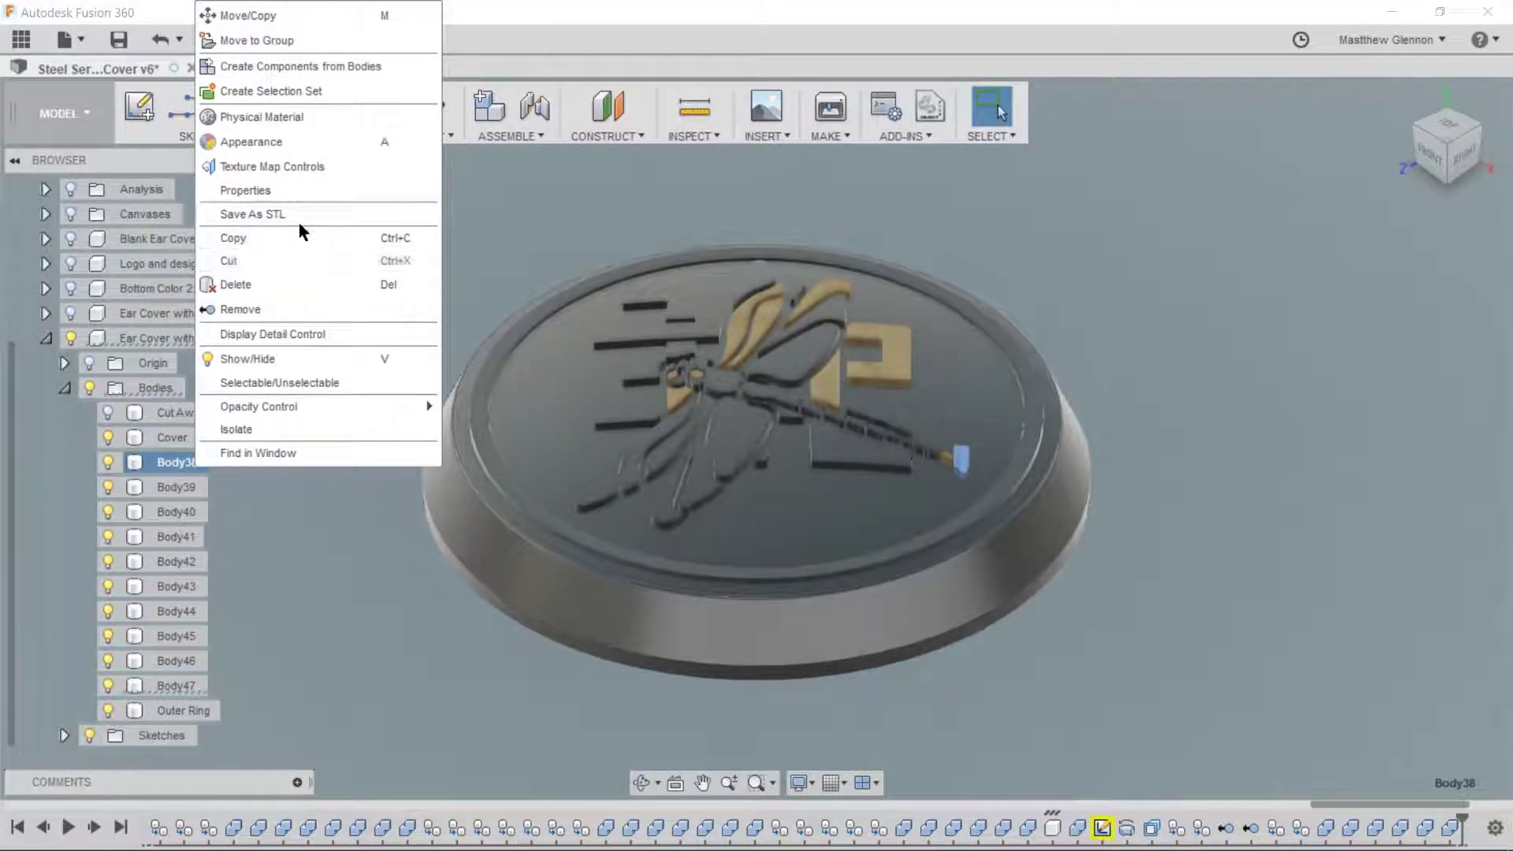
{"action": "left_click", "coordinate": [305, 286]}
{"action": "left_click", "coordinate": [682, 474]}
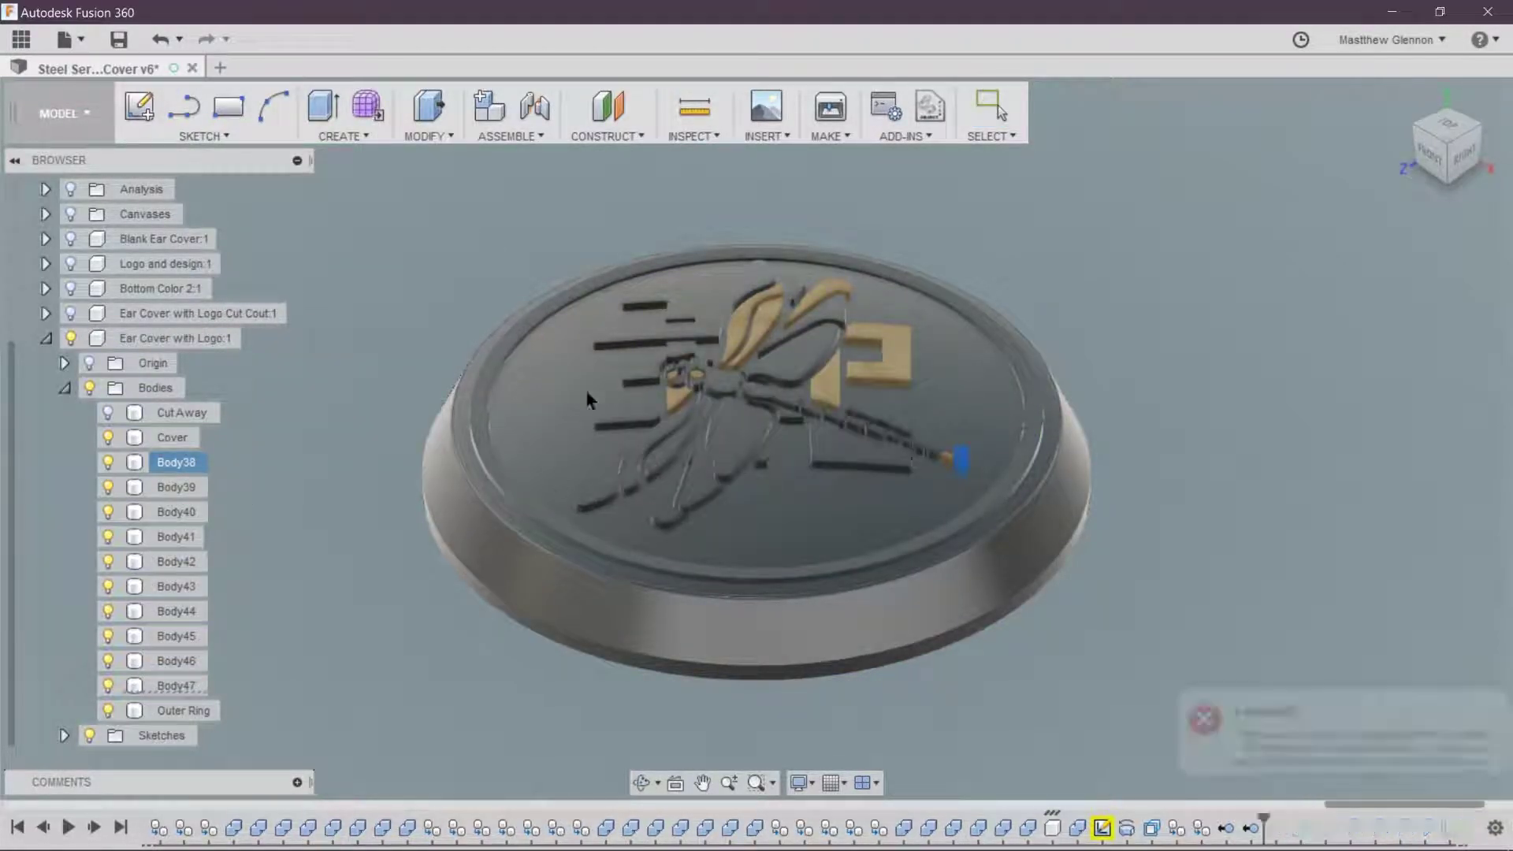
{"action": "middle_click_drag", "start_coordinate": [757, 425], "coordinate": [665, 457], "text": "shift"}
{"action": "scroll", "coordinate": [755, 465], "scroll_direction": "up", "scroll_amount": 5}
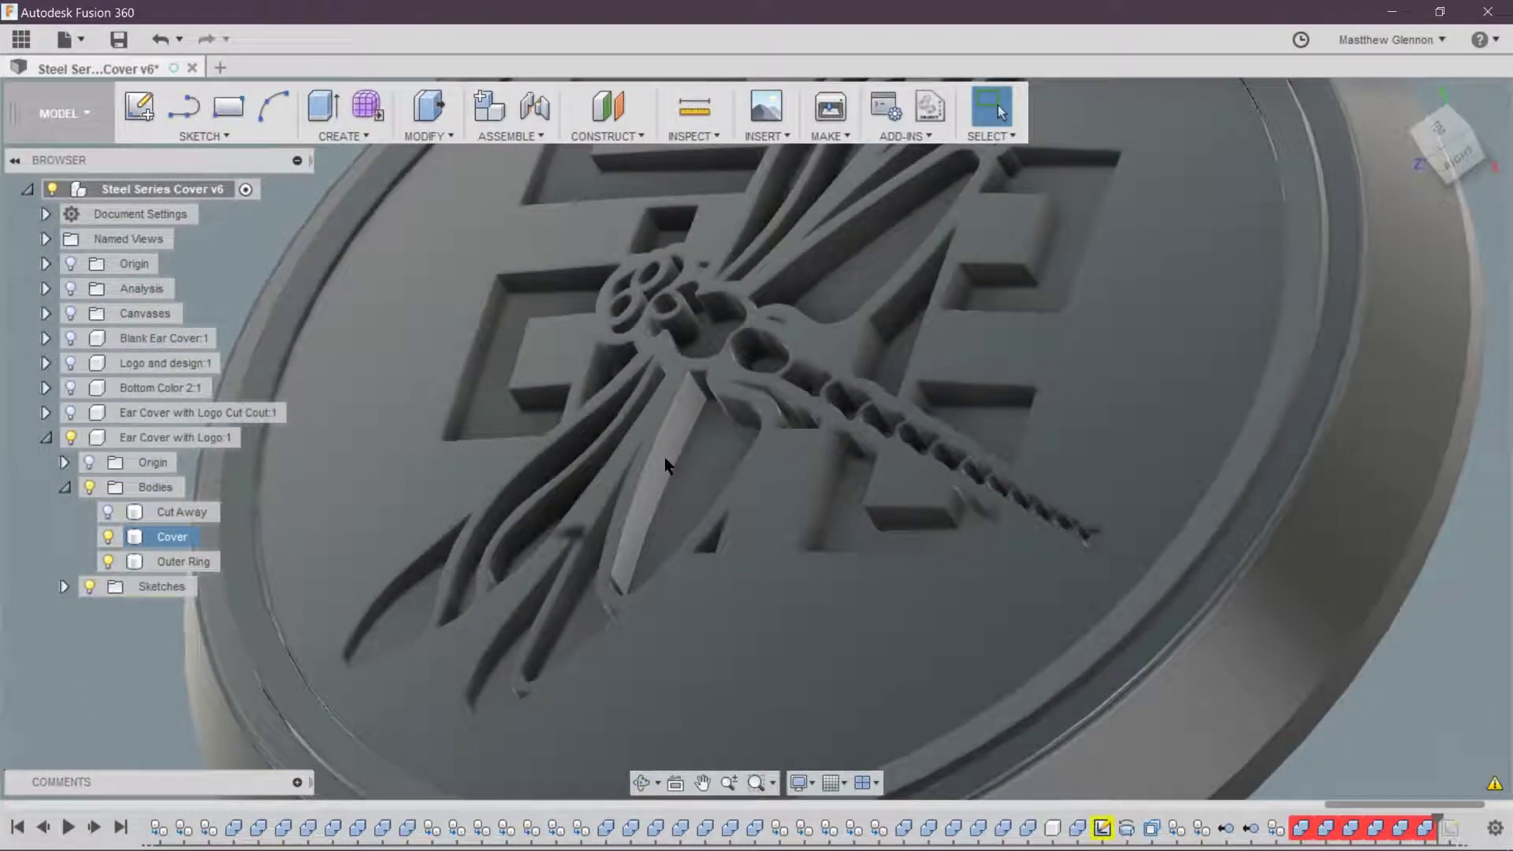
{"action": "key", "text": "ctrl+z"}
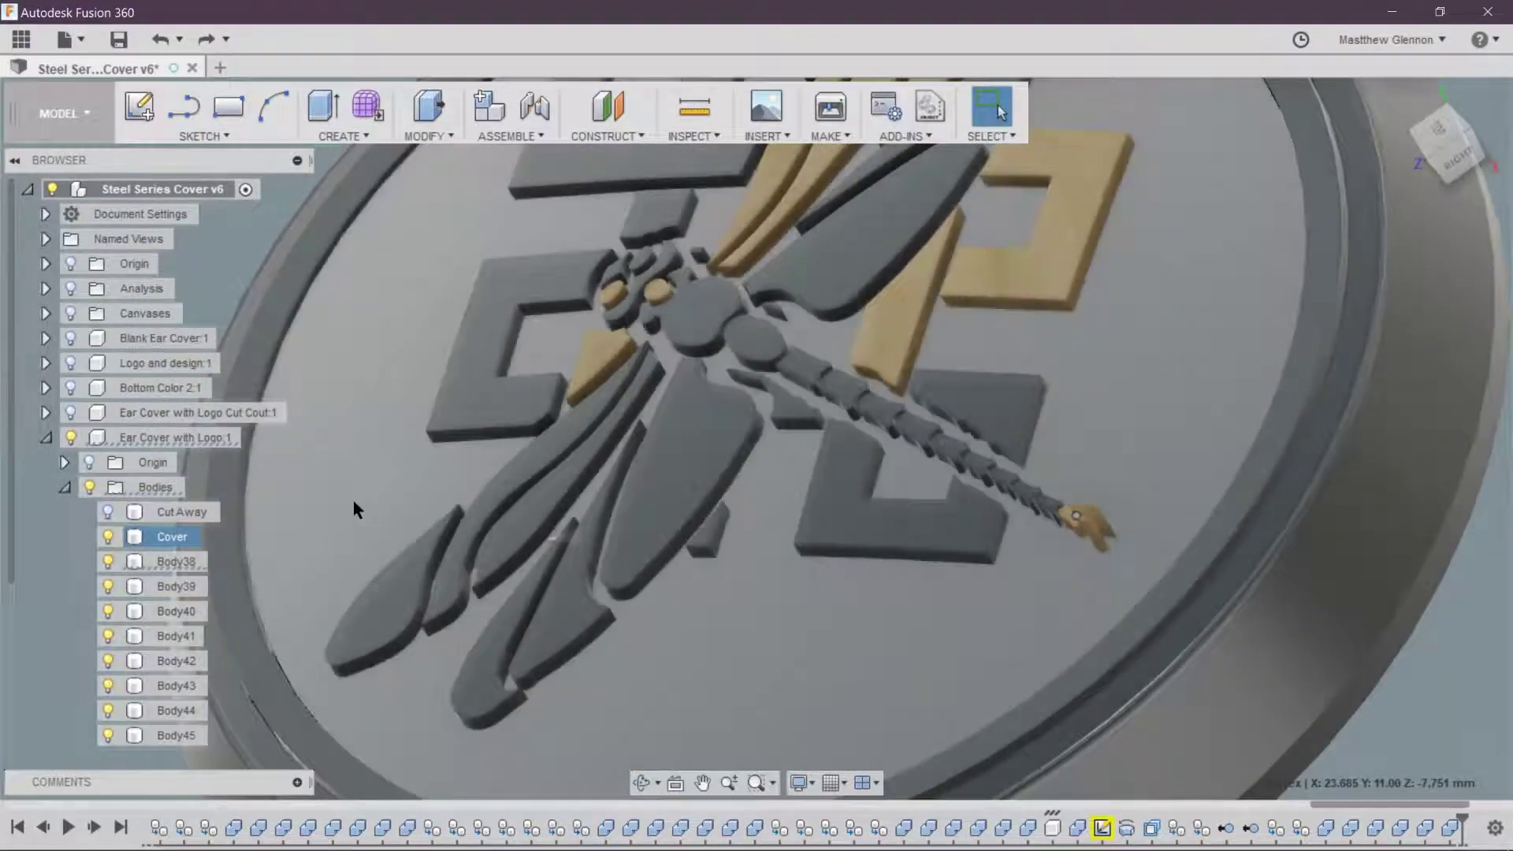
- Join Body39 through Body47 and the Outer Ring to the Cover body with Combine, leaving out Body38
{"action": "left_click", "coordinate": [174, 536]}
{"action": "left_click", "coordinate": [162, 587], "text": "ctrl"}
{"action": "left_click", "coordinate": [163, 611], "text": "ctrl"}
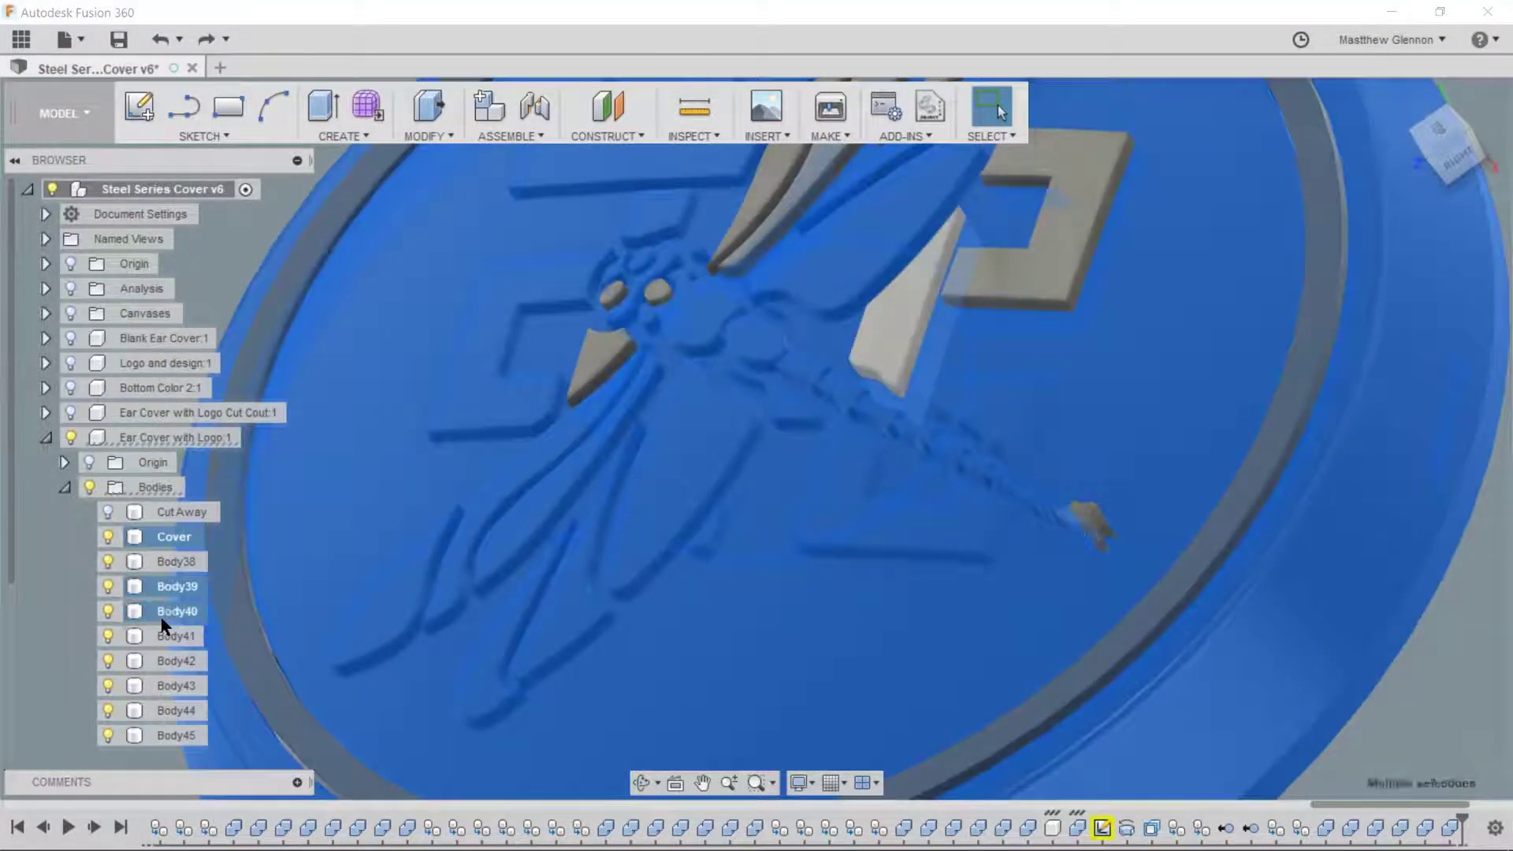
{"action": "left_click", "coordinate": [160, 636], "text": "ctrl"}
{"action": "left_click", "coordinate": [157, 661], "text": "ctrl"}
{"action": "left_click", "coordinate": [158, 686], "text": "ctrl"}
{"action": "left_click", "coordinate": [162, 710], "text": "ctrl"}
{"action": "scroll", "coordinate": [170, 635], "scroll_direction": "down", "scroll_amount": 2}
{"action": "left_click", "coordinate": [170, 635], "text": "ctrl"}
{"action": "left_click", "coordinate": [166, 661], "text": "ctrl"}
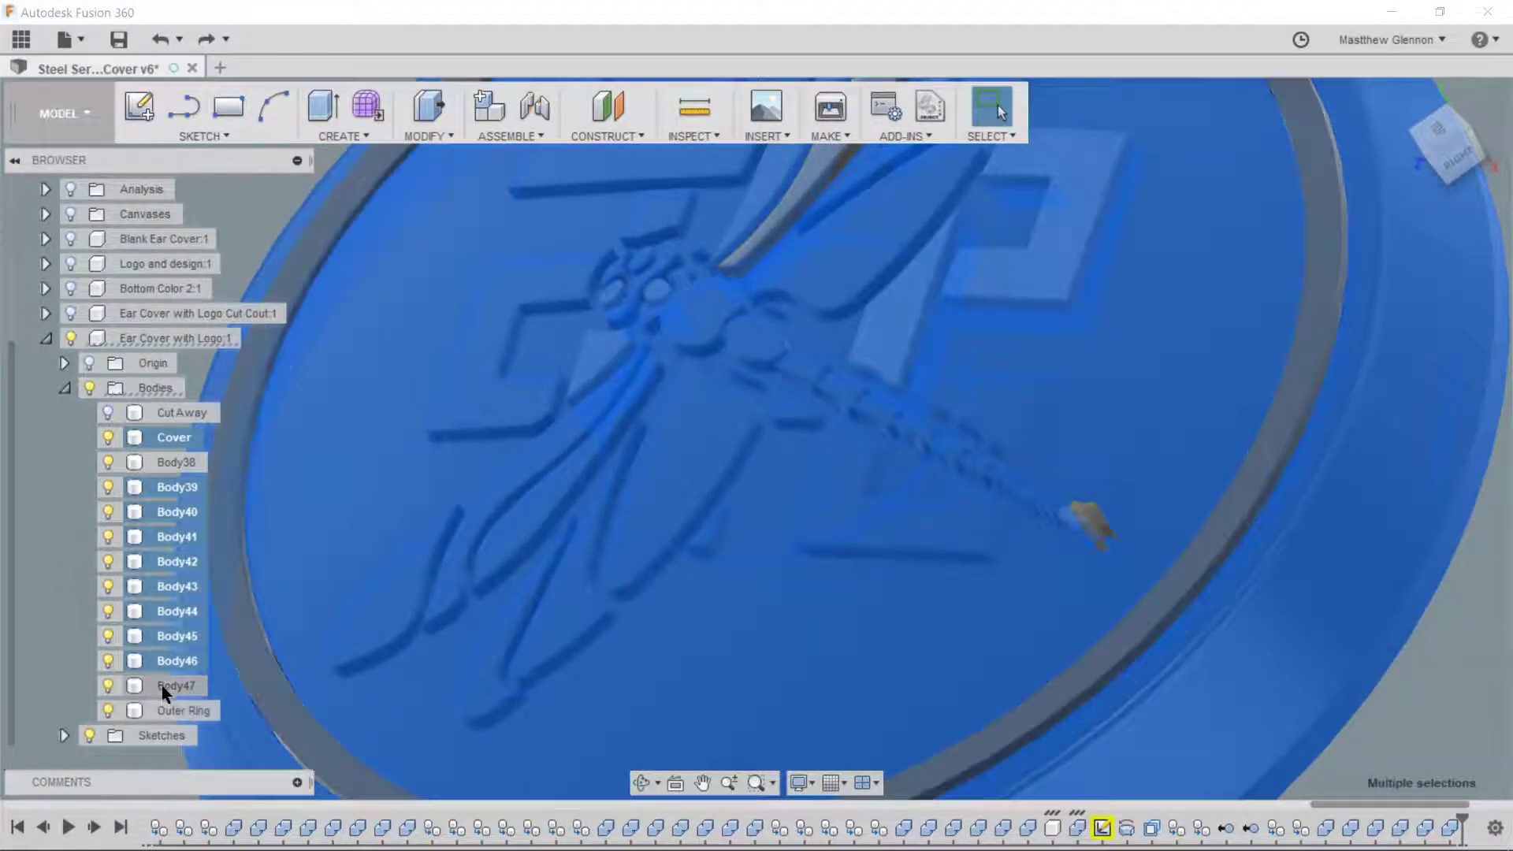
{"action": "left_click", "coordinate": [162, 687], "text": "ctrl"}
{"action": "left_click", "coordinate": [138, 712], "text": "ctrl"}
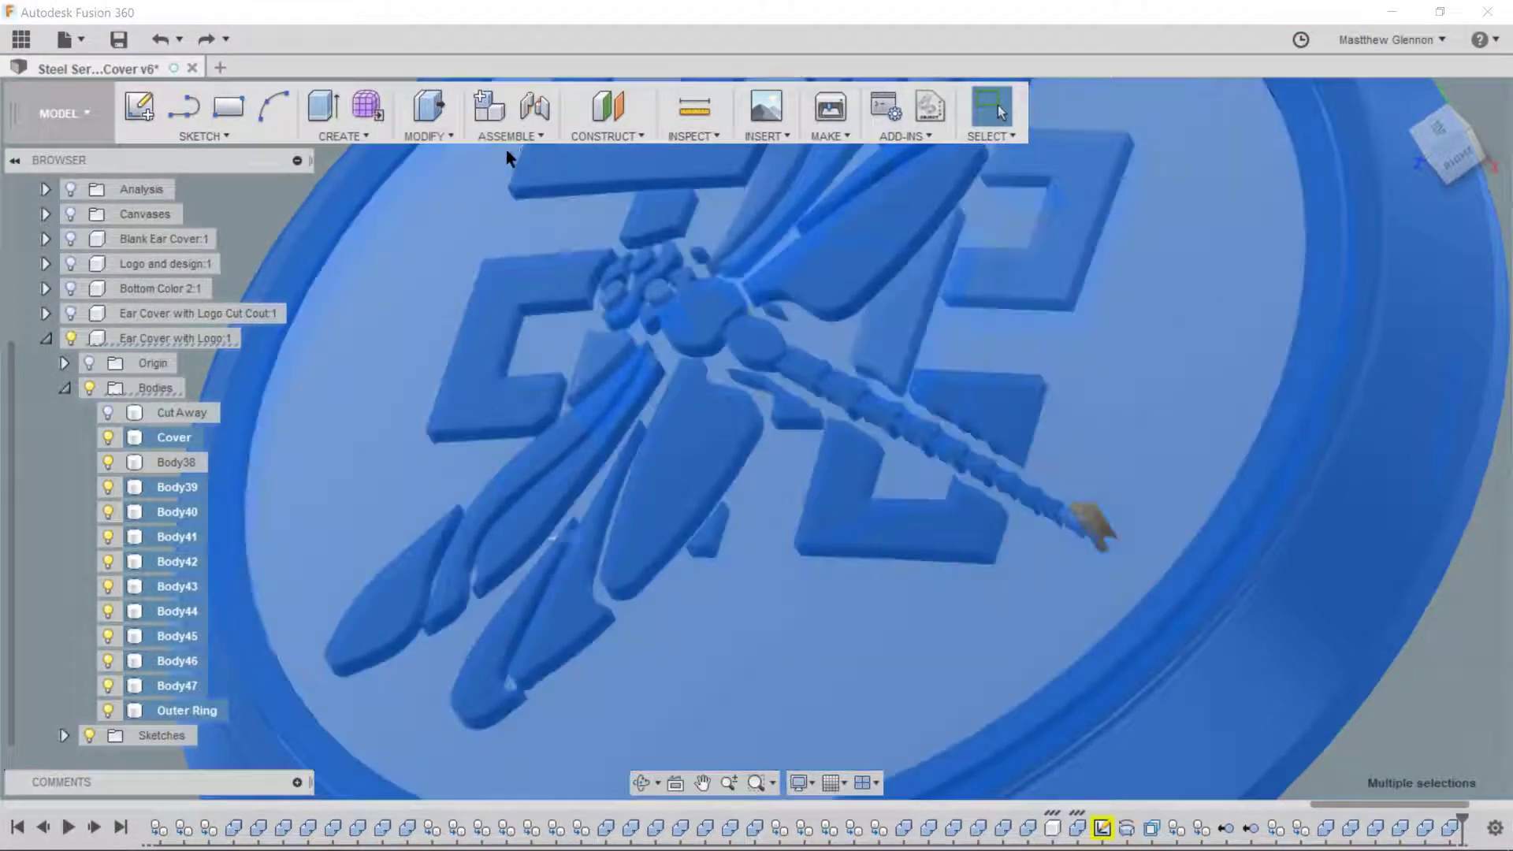
{"action": "right_click", "coordinate": [900, 296]}
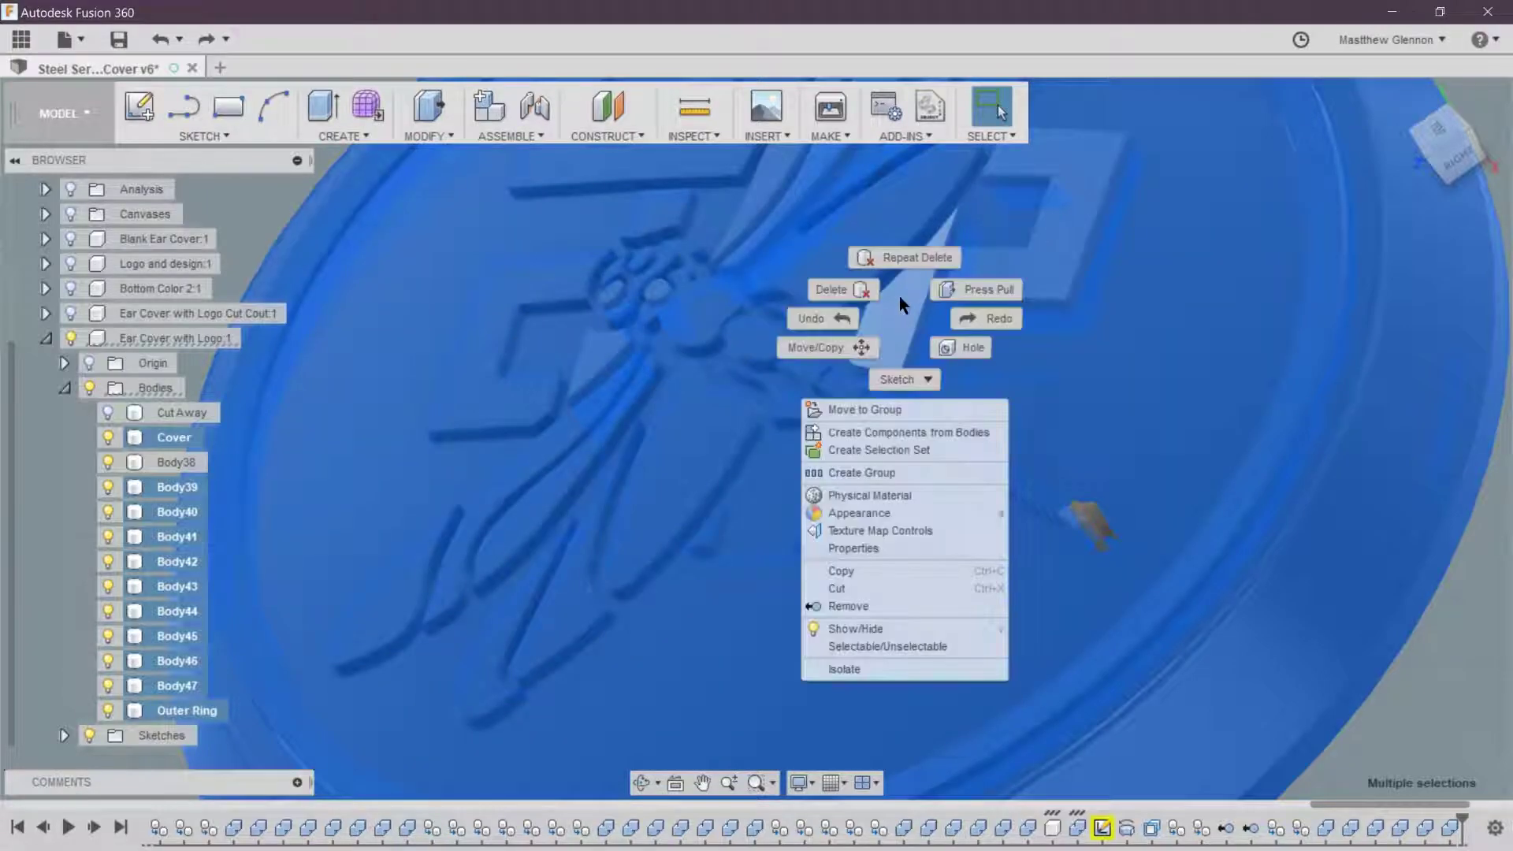
{"action": "key", "text": "Escape"}
{"action": "left_click", "coordinate": [425, 136]}
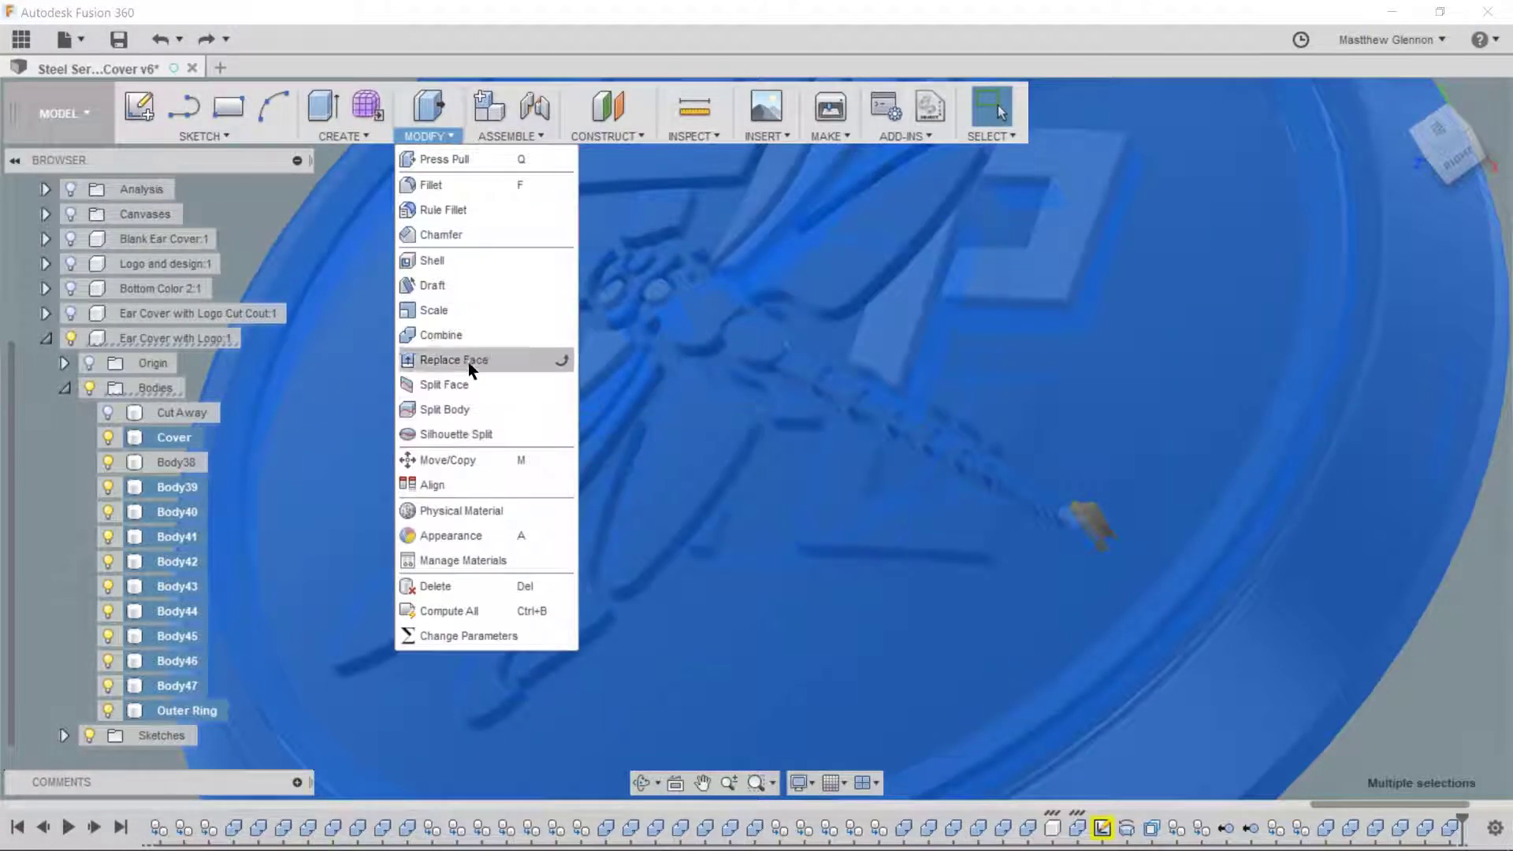
{"action": "left_click", "coordinate": [462, 320]}
{"action": "left_click", "coordinate": [437, 396]}
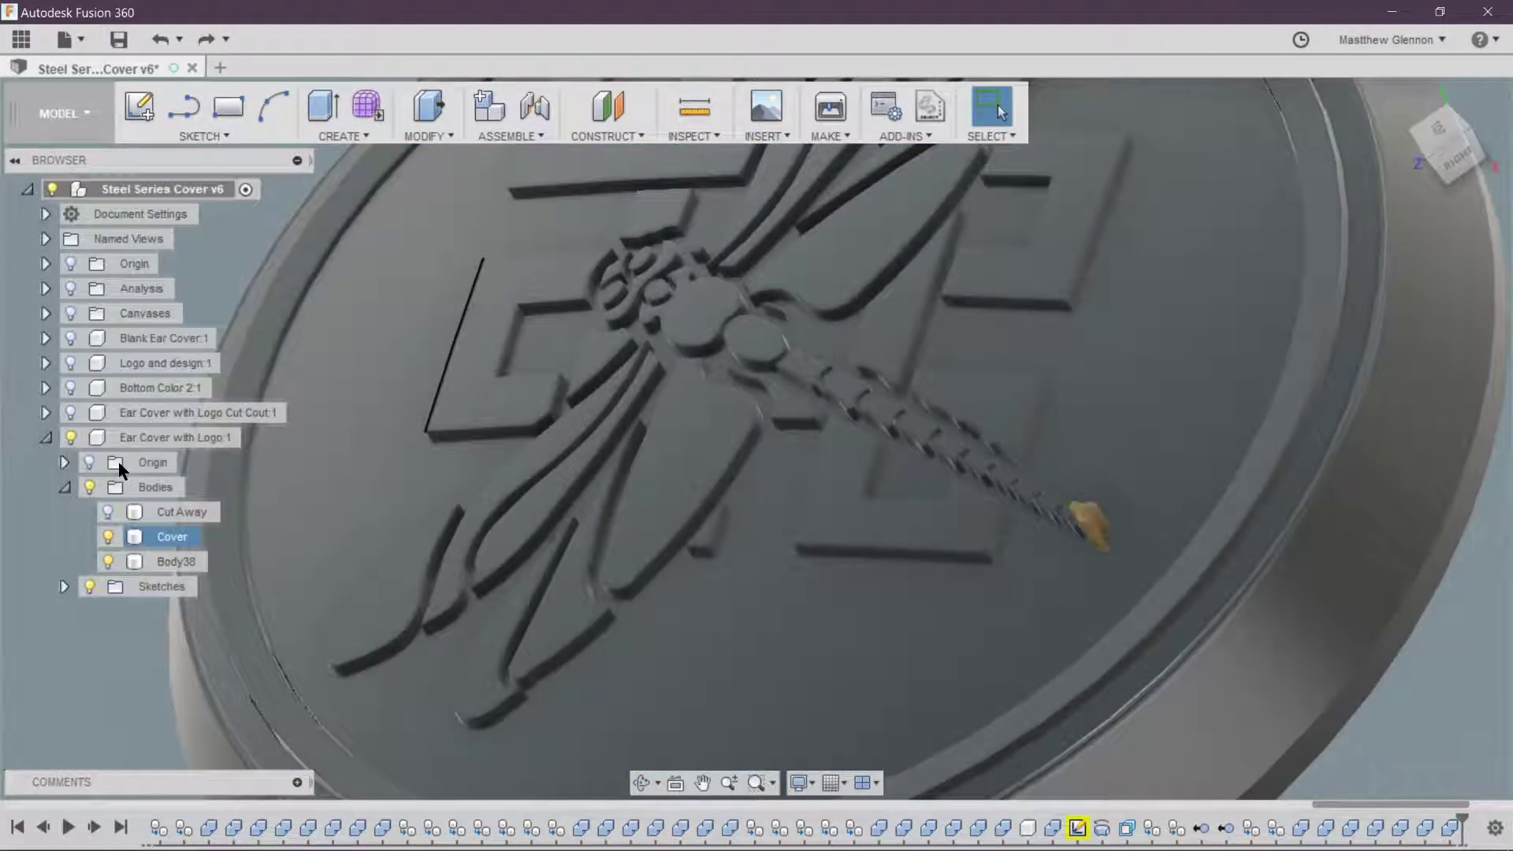
- Rename Body38 as Do Not Use and hide it
{"action": "left_click", "coordinate": [178, 561]}
{"action": "double_click", "coordinate": [178, 562]}
{"action": "type", "text": "Do Not Use"}
{"action": "key", "text": "Return"}
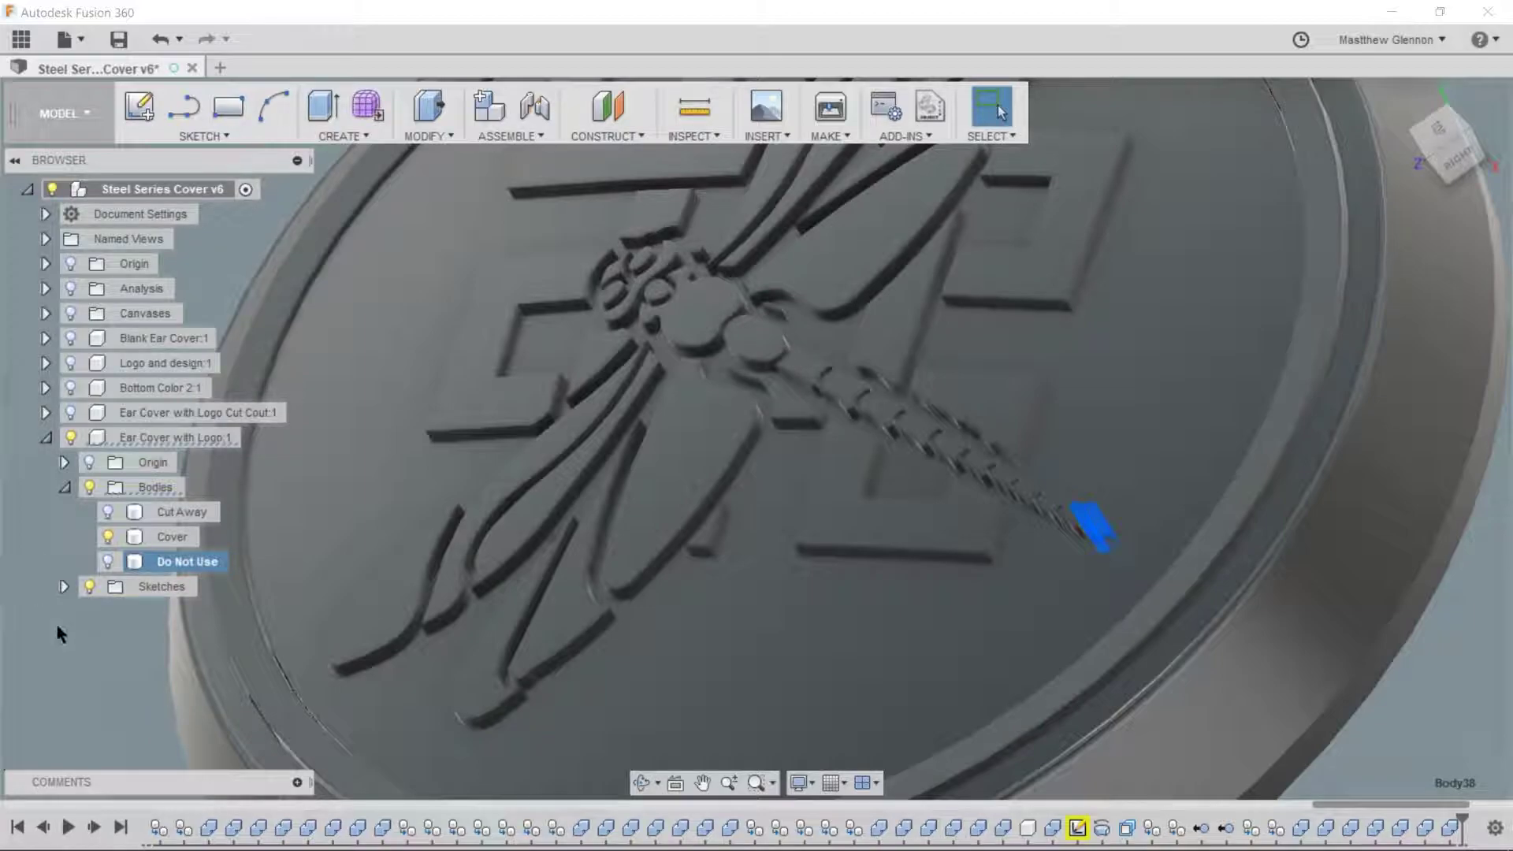
{"action": "left_click", "coordinate": [167, 539], "text": "ctrl"}
{"action": "left_click", "coordinate": [166, 542]}
- Extrude the recessed face at the tip of the dragonfly's tail outward by 2.10 mm
{"action": "scroll", "coordinate": [1143, 546], "scroll_direction": "up", "scroll_amount": 3}
{"action": "scroll", "coordinate": [1285, 580], "scroll_direction": "down", "scroll_amount": 2}
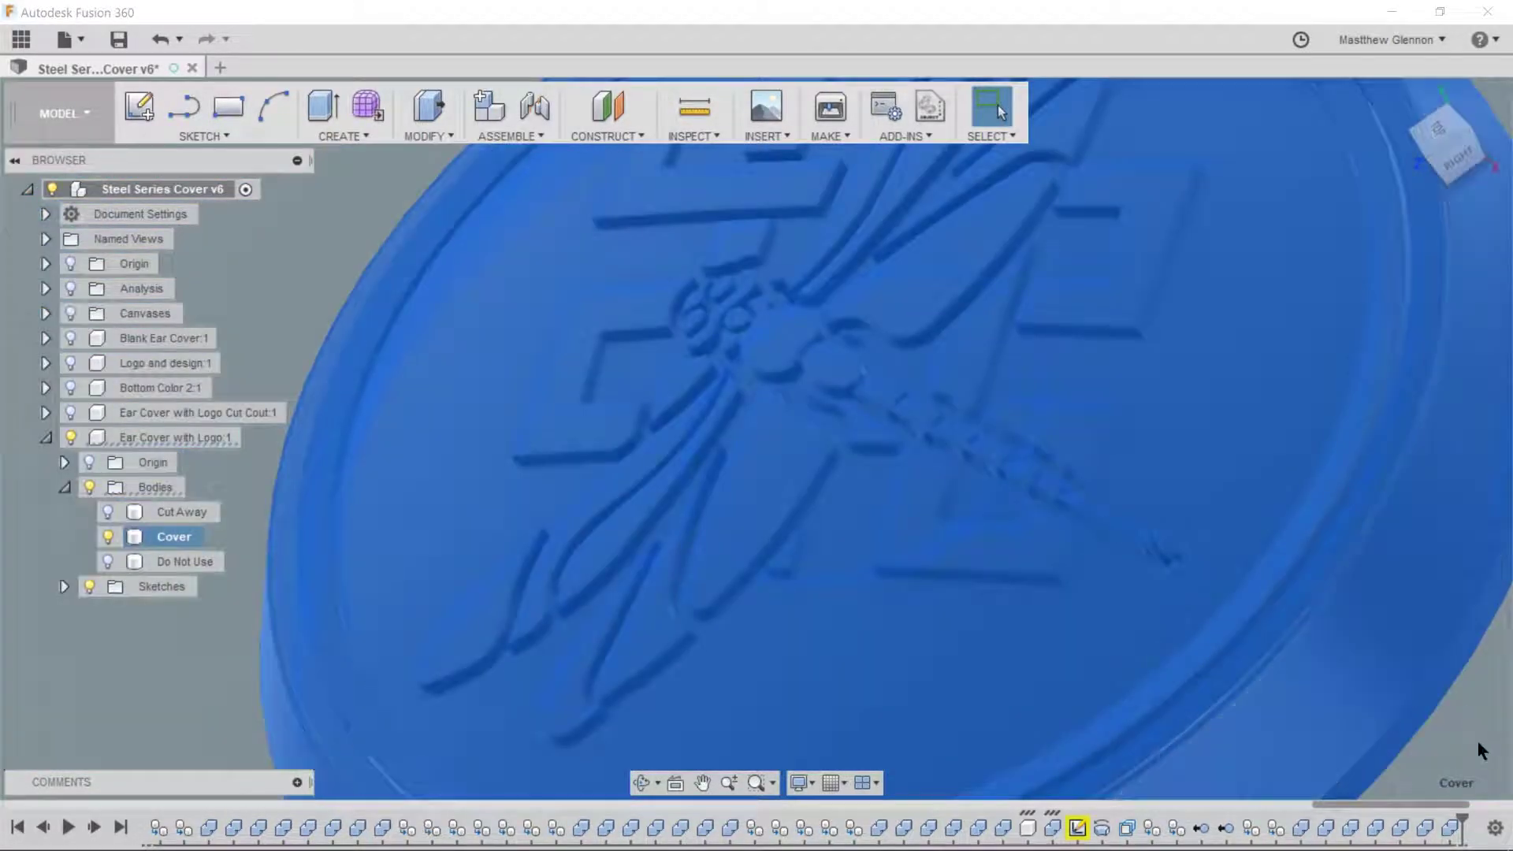
{"action": "left_click", "coordinate": [1477, 740]}
{"action": "scroll", "coordinate": [1106, 471], "scroll_direction": "up", "scroll_amount": 3}
{"action": "scroll", "coordinate": [1105, 472], "scroll_direction": "up", "scroll_amount": 1}
{"action": "middle_click_drag", "start_coordinate": [1135, 493], "coordinate": [604, 262]}
{"action": "scroll", "coordinate": [601, 291], "scroll_direction": "up", "scroll_amount": 5}
{"action": "left_click", "coordinate": [692, 410]}
{"action": "key", "text": "e"}
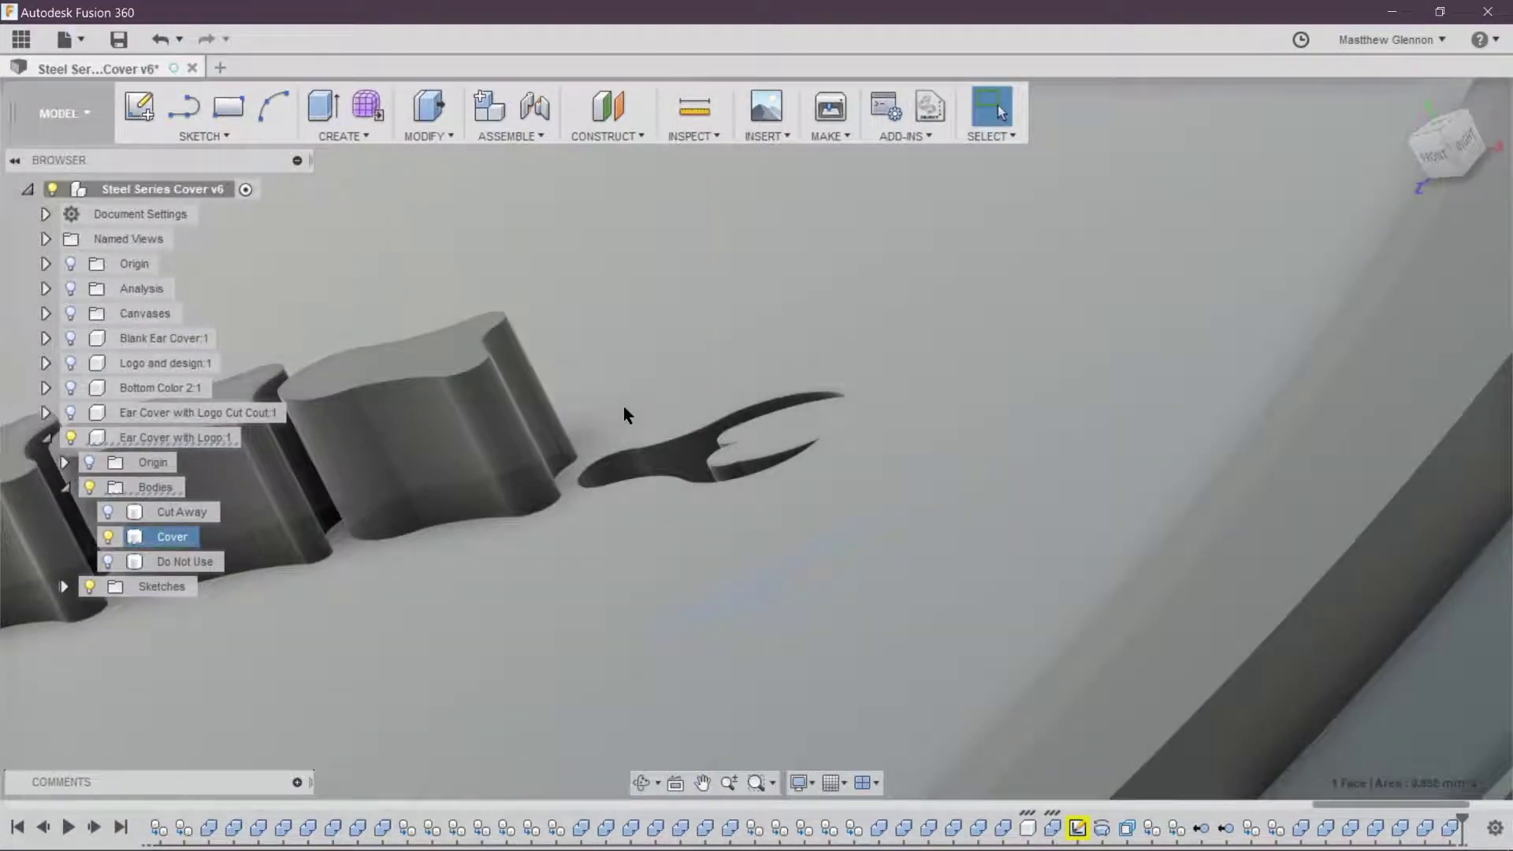
{"action": "scroll", "coordinate": [744, 314], "scroll_direction": "down", "scroll_amount": 5}
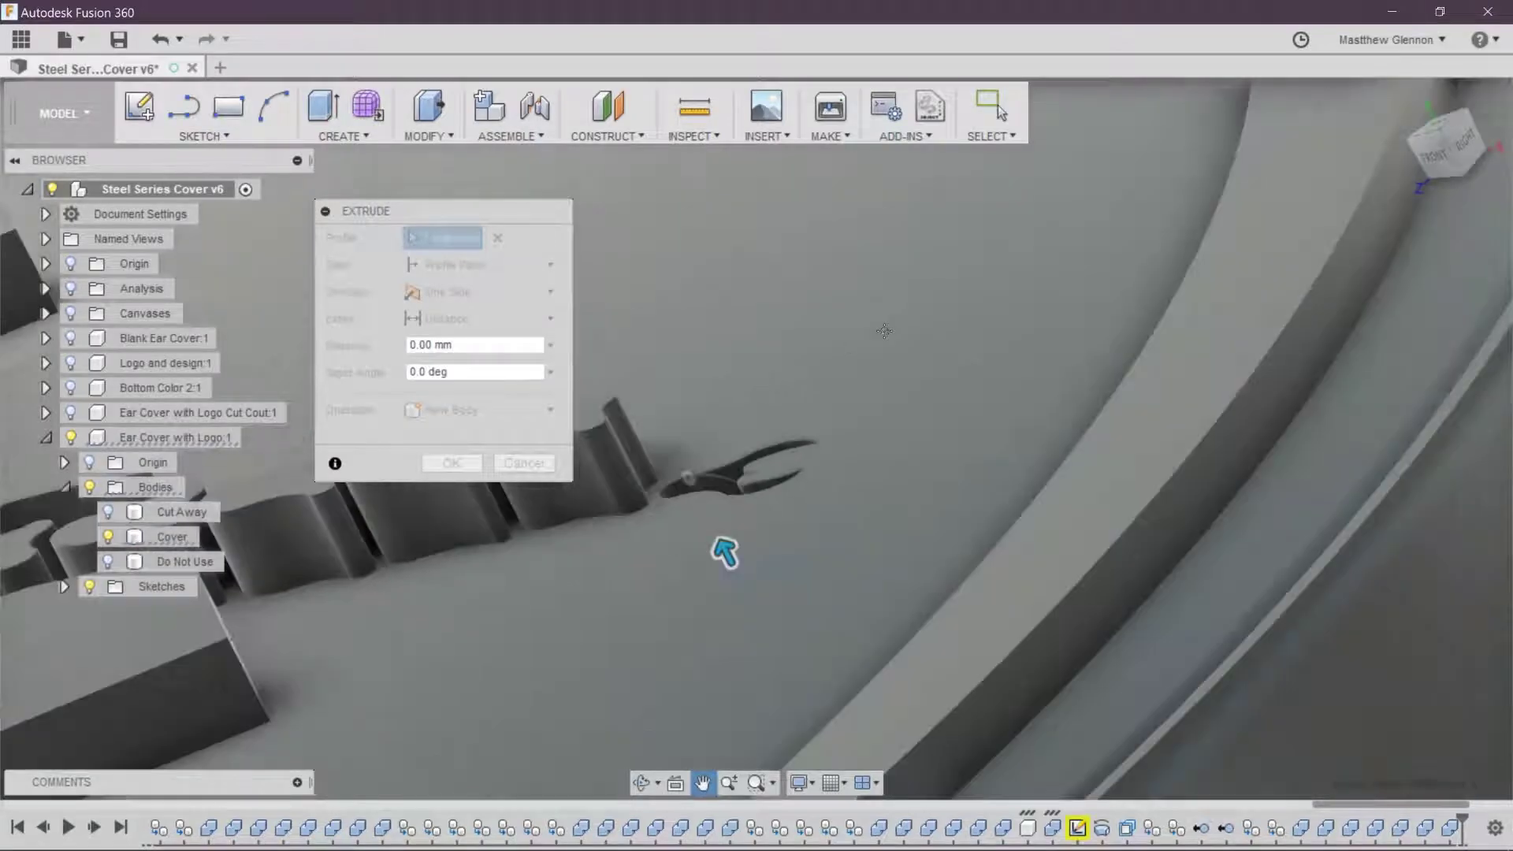
{"action": "scroll", "coordinate": [780, 481], "scroll_direction": "down", "scroll_amount": 2}
{"action": "scroll", "coordinate": [778, 476], "scroll_direction": "up", "scroll_amount": 5}
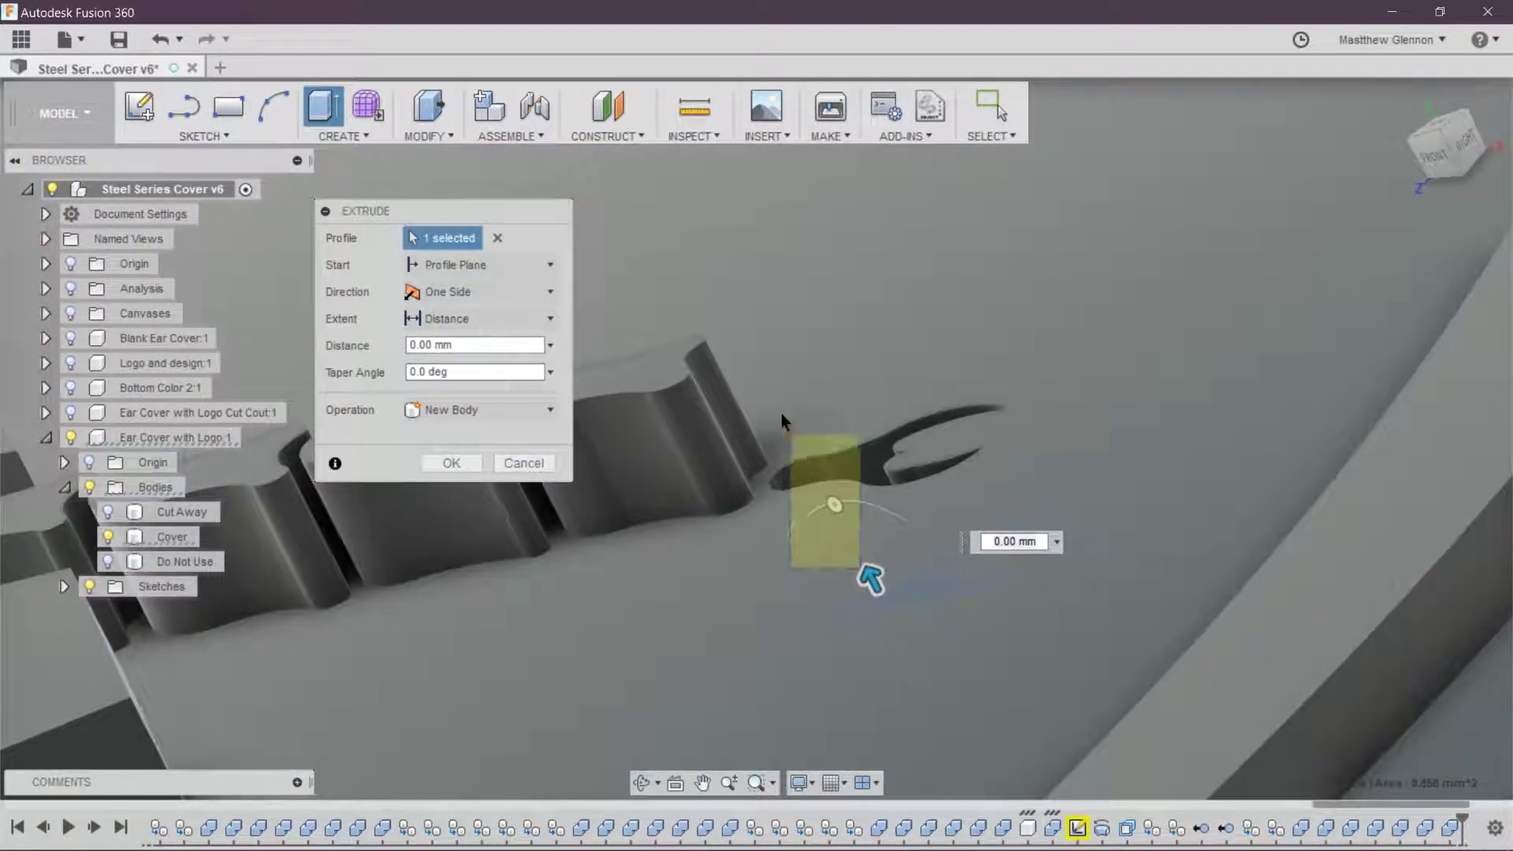
{"action": "left_click_drag", "start_coordinate": [871, 580], "coordinate": [751, 318]}
{"action": "left_click", "coordinate": [451, 463]}
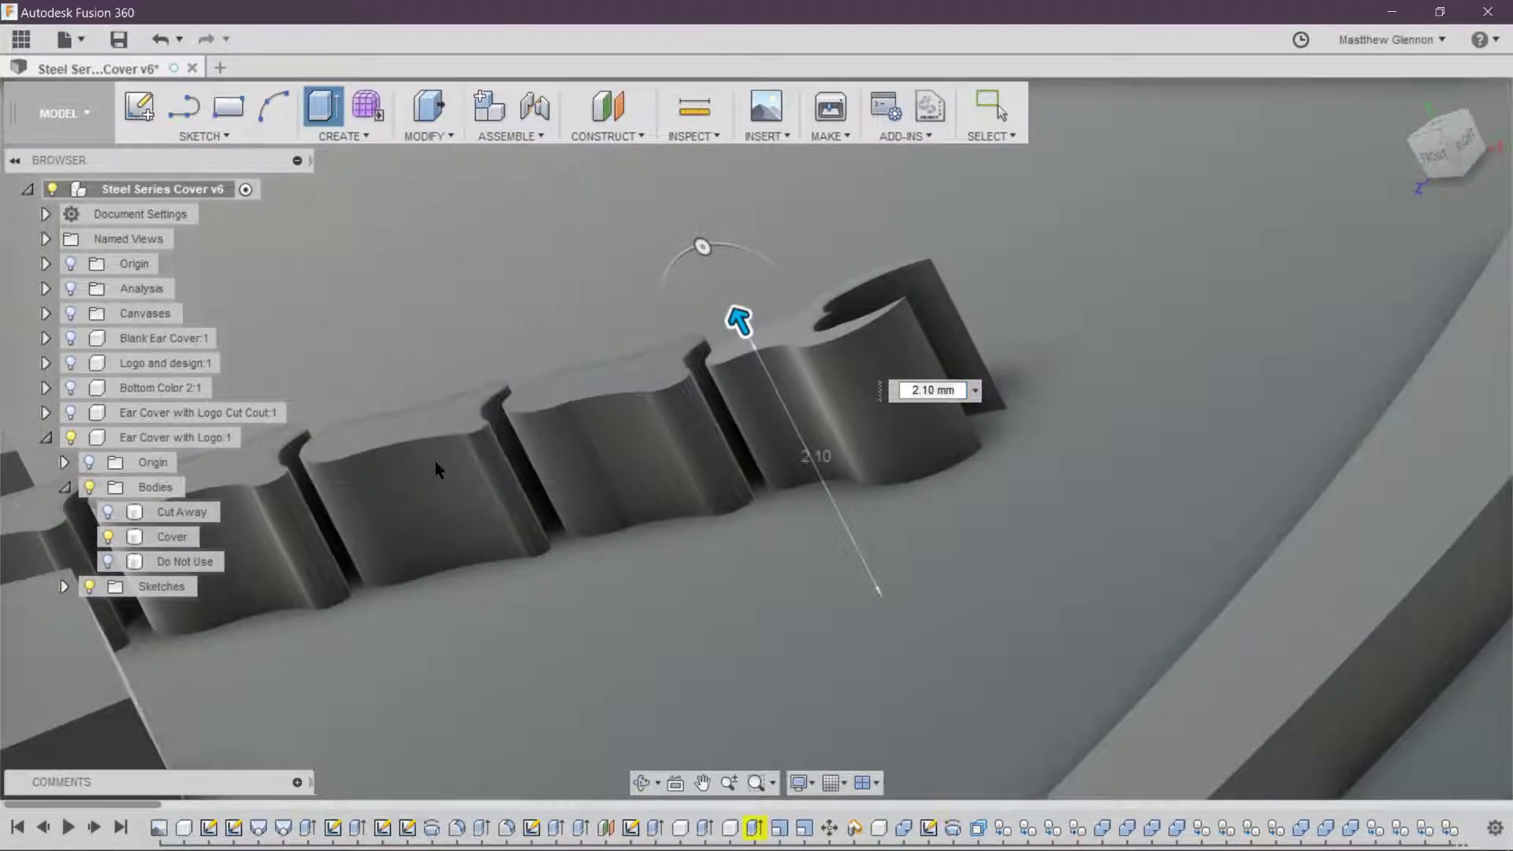
- Show the Cut Away body and subtract it from the Cover body using Combine with the Cut operation
{"action": "scroll", "coordinate": [925, 435], "scroll_direction": "down", "scroll_amount": 5}
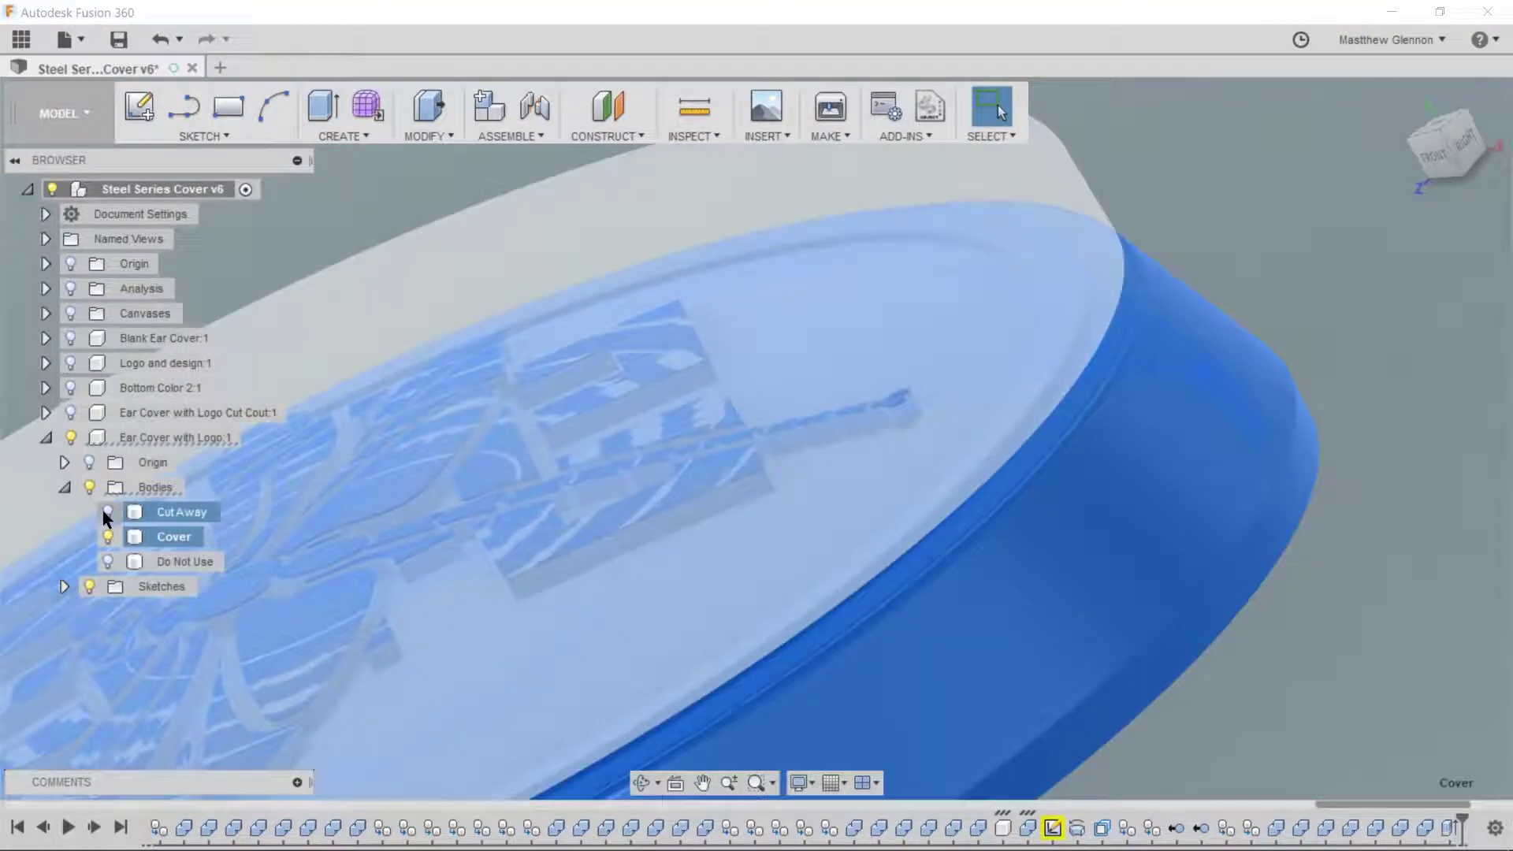
{"action": "left_click", "coordinate": [107, 514]}
{"action": "right_click", "coordinate": [1328, 219]}
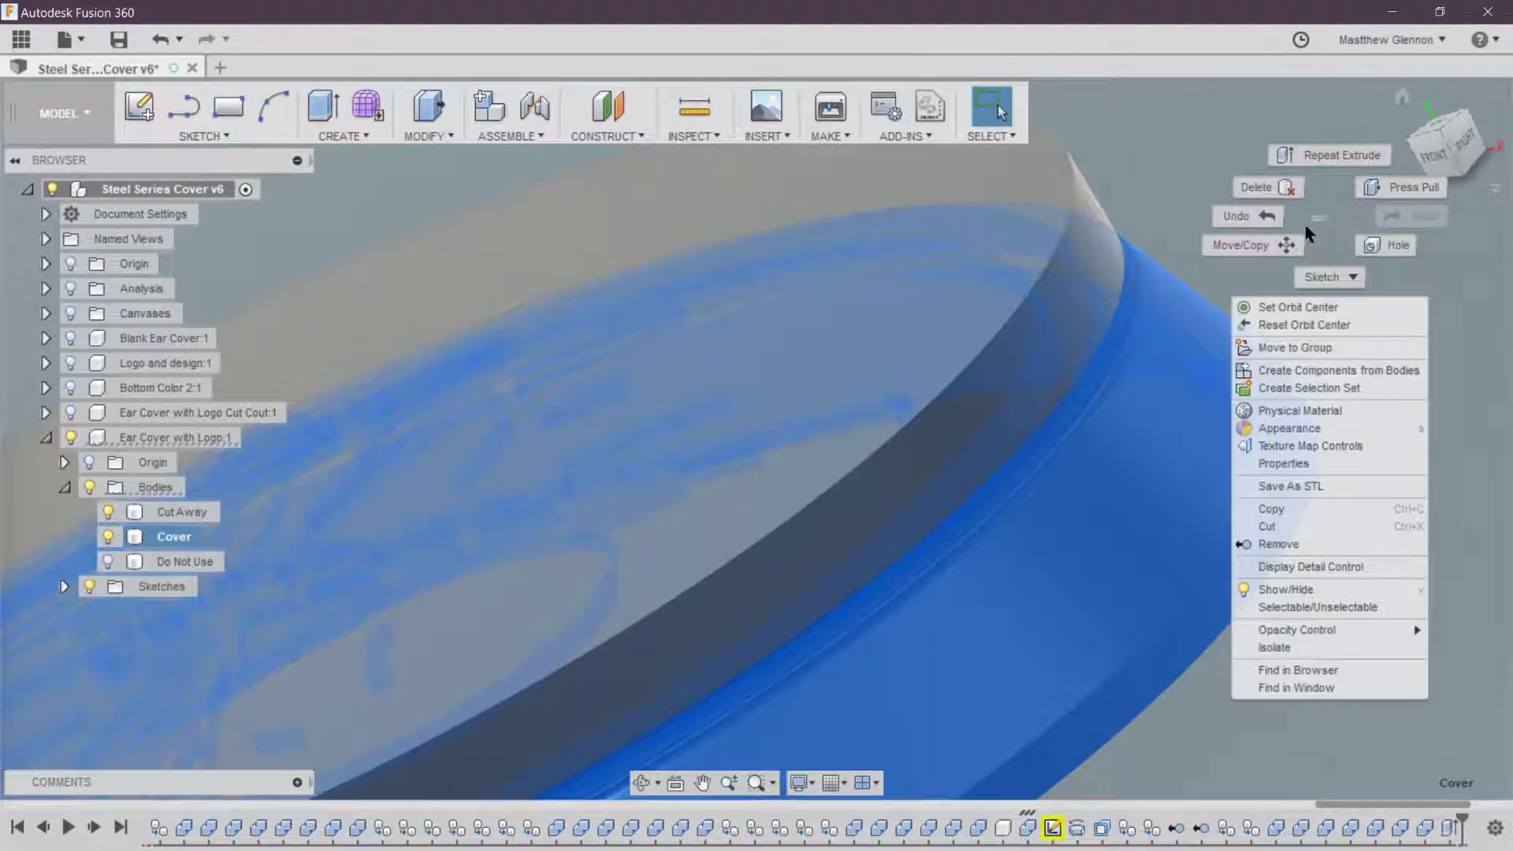
{"action": "left_click", "coordinate": [1331, 224]}
{"action": "left_click", "coordinate": [405, 135]}
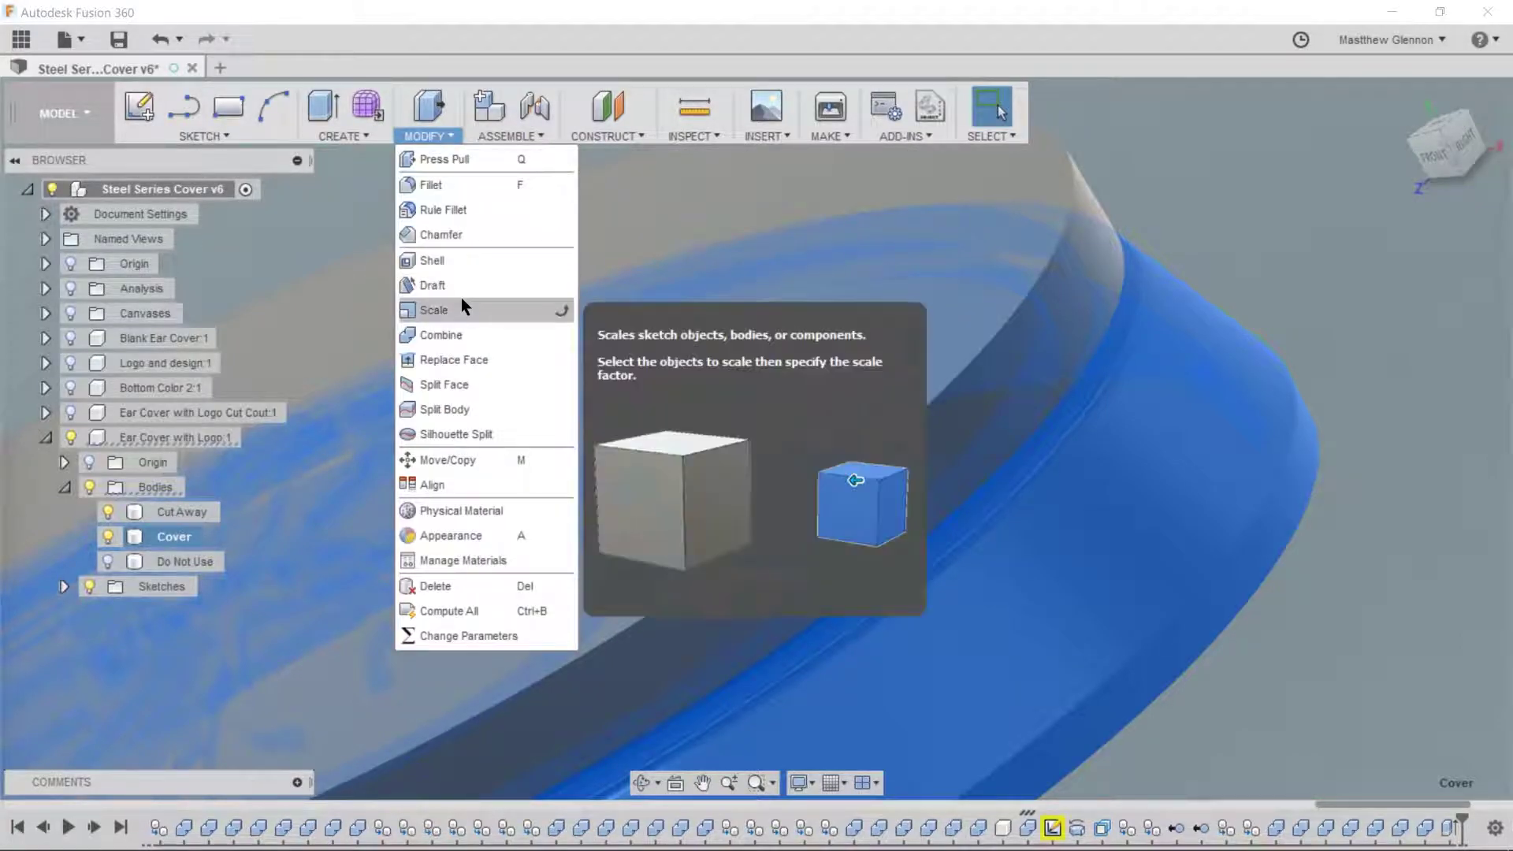
{"action": "left_click", "coordinate": [462, 331]}
{"action": "left_click", "coordinate": [178, 512]}
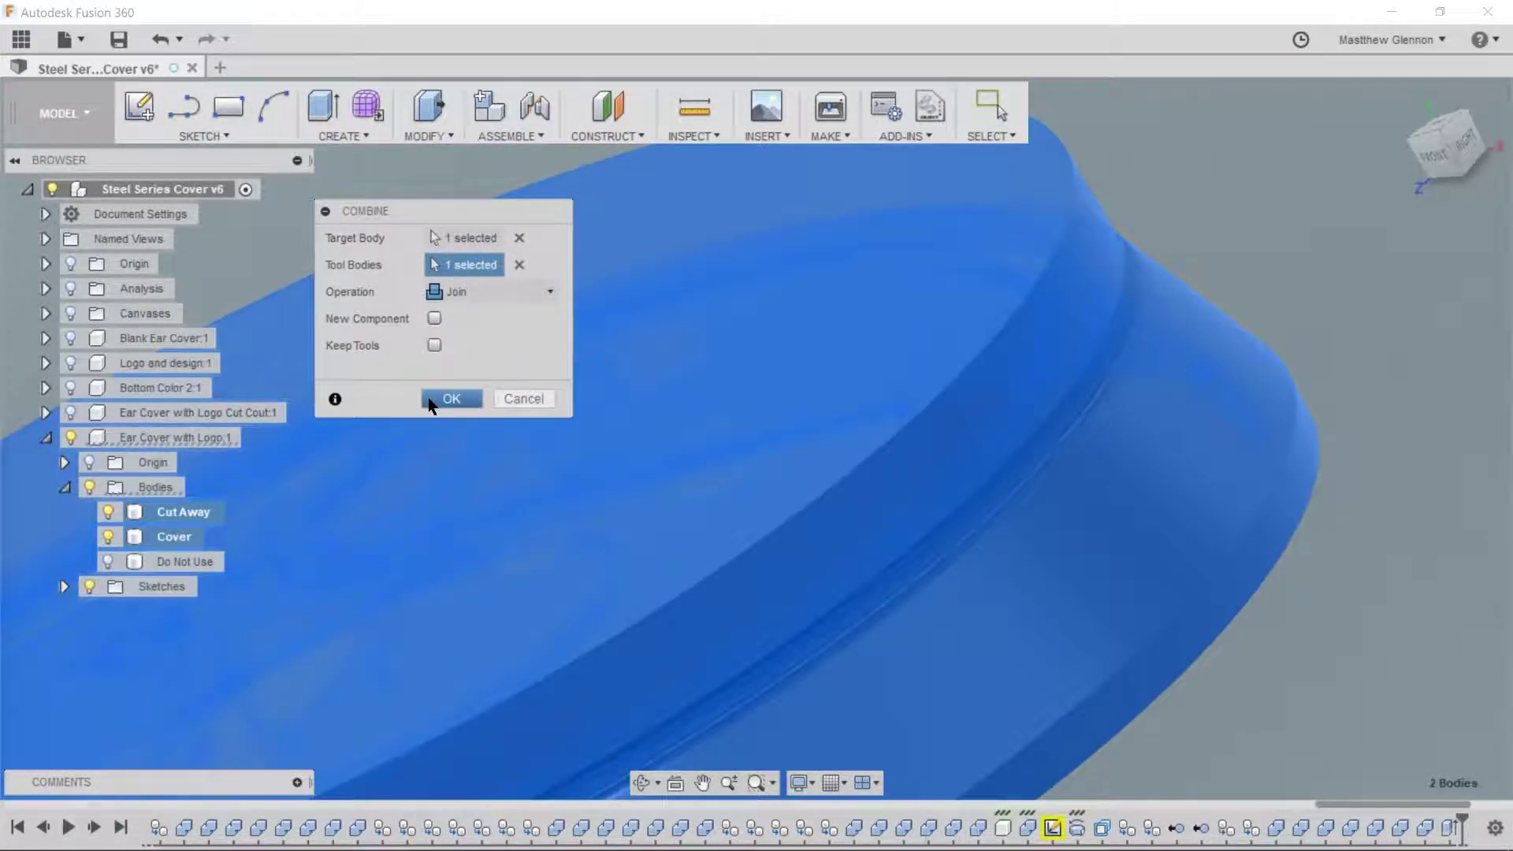
{"action": "left_click", "coordinate": [457, 294]}
{"action": "left_click", "coordinate": [462, 315]}
{"action": "scroll", "coordinate": [924, 357], "scroll_direction": "down", "scroll_amount": 5}
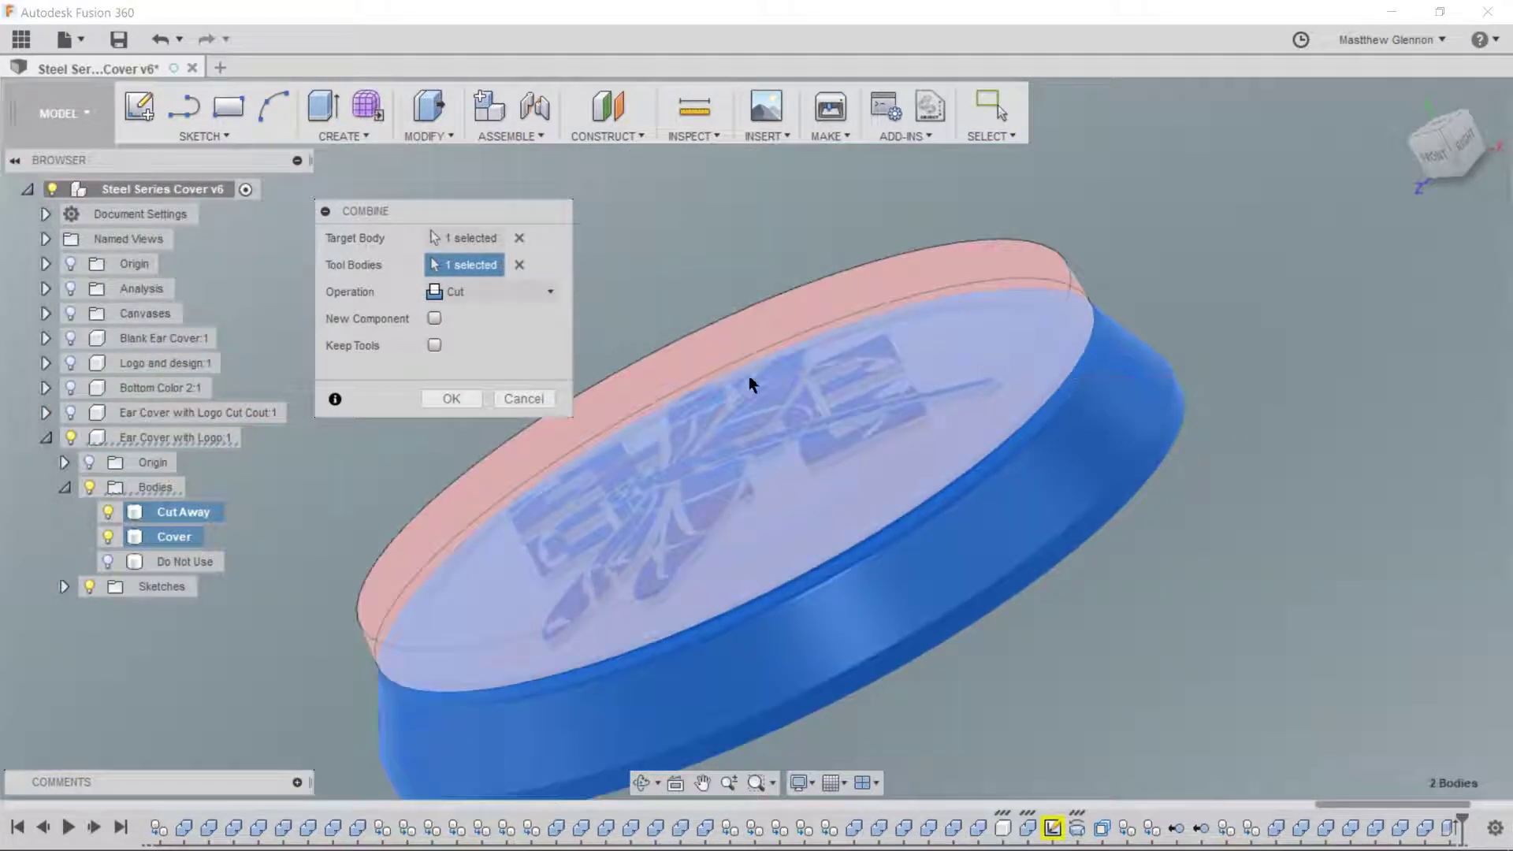
{"action": "left_click", "coordinate": [450, 400]}
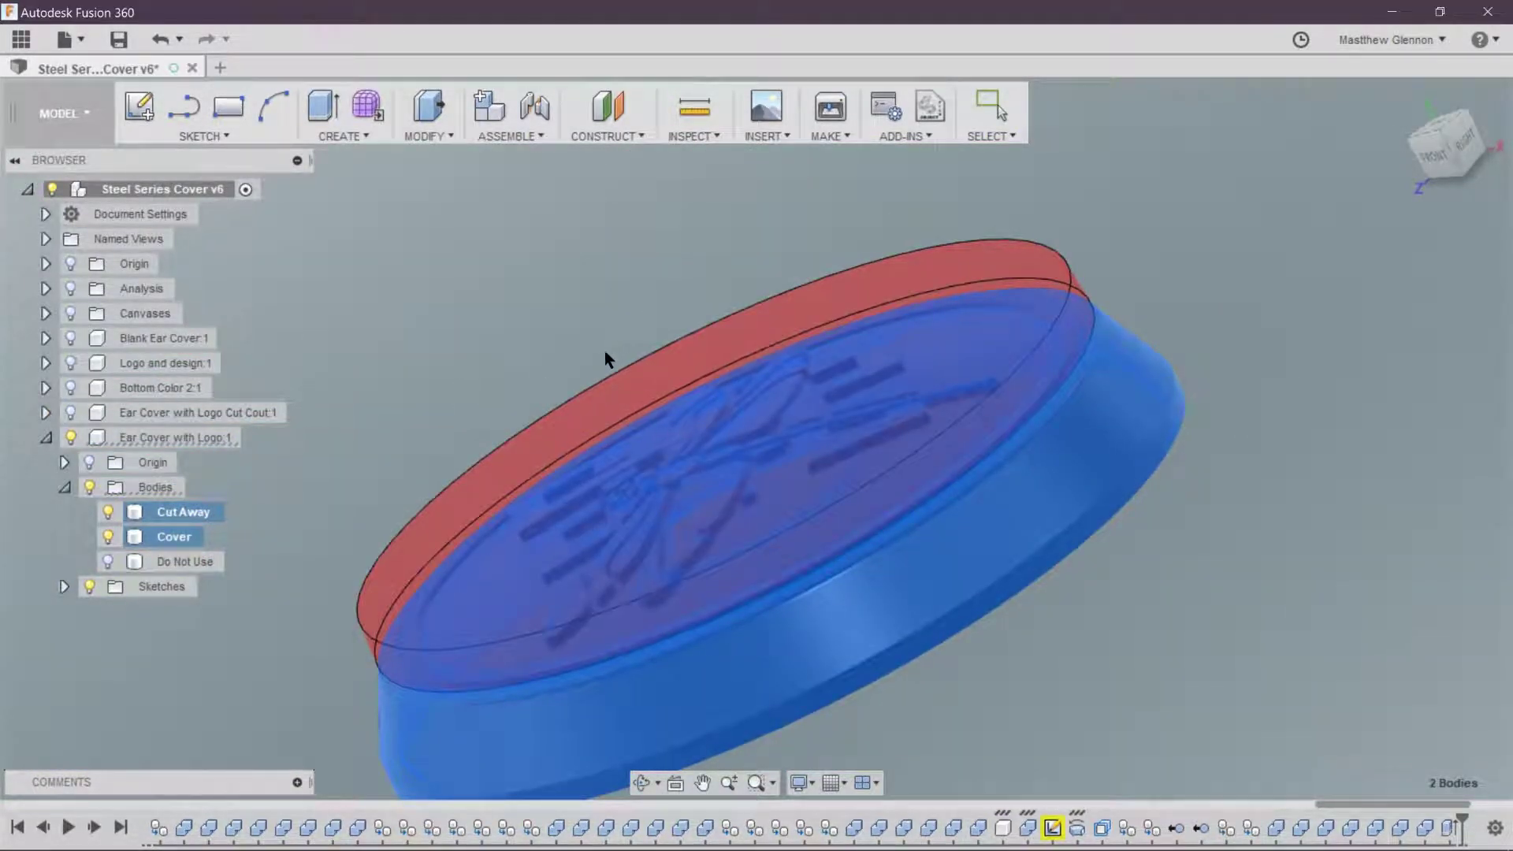
- Check the trimmed logo from the side and export the Cover body as an STL file
{"action": "scroll", "coordinate": [1004, 389], "scroll_direction": "up", "scroll_amount": 10}
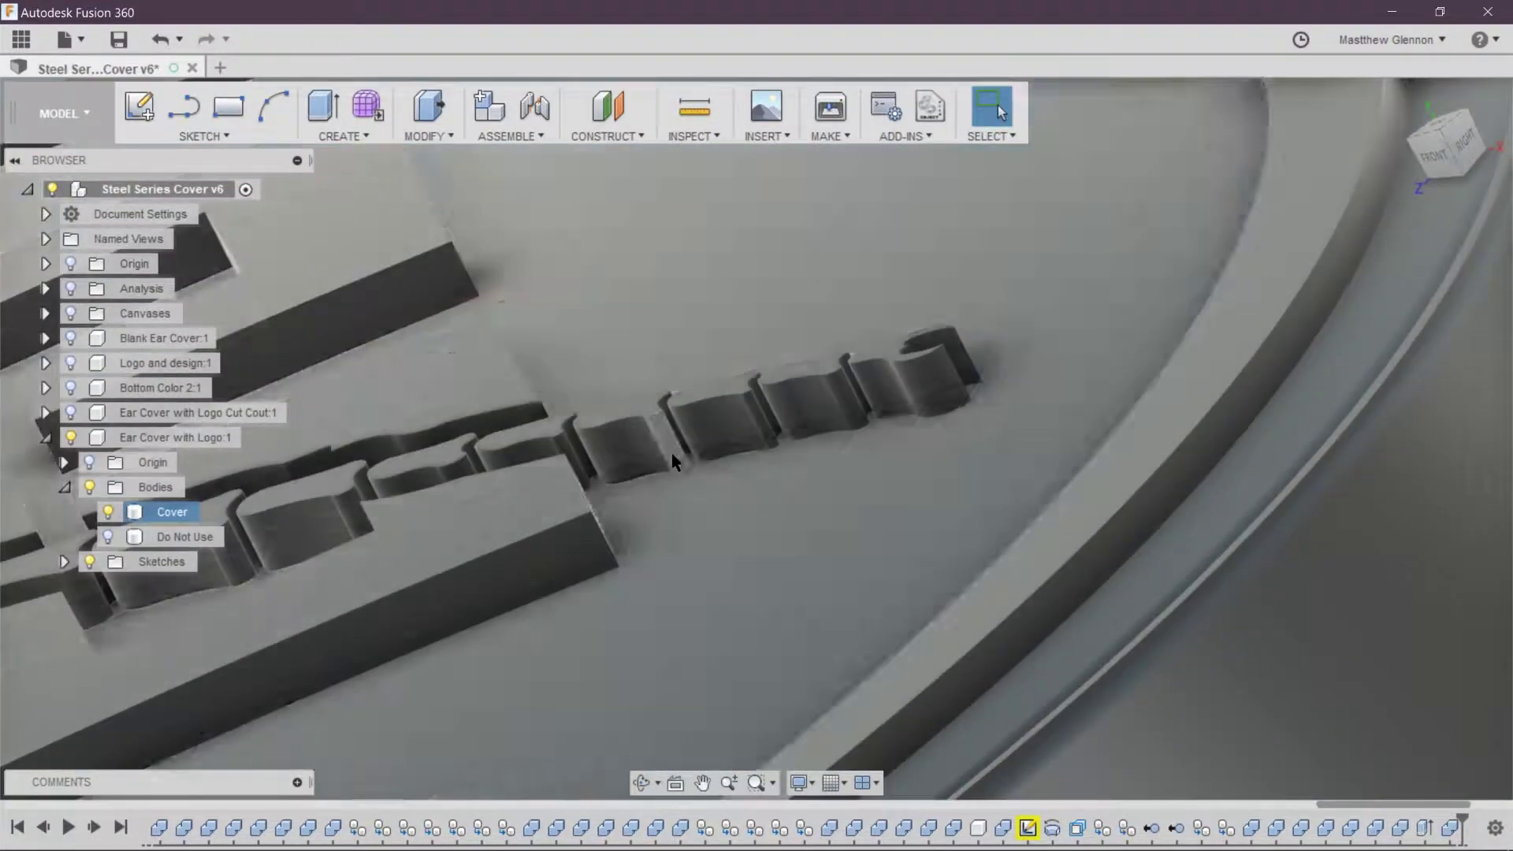
{"action": "scroll", "coordinate": [672, 456], "scroll_direction": "down", "scroll_amount": 10}
{"action": "middle_click_drag", "start_coordinate": [416, 475], "coordinate": [903, 57], "text": "shift"}
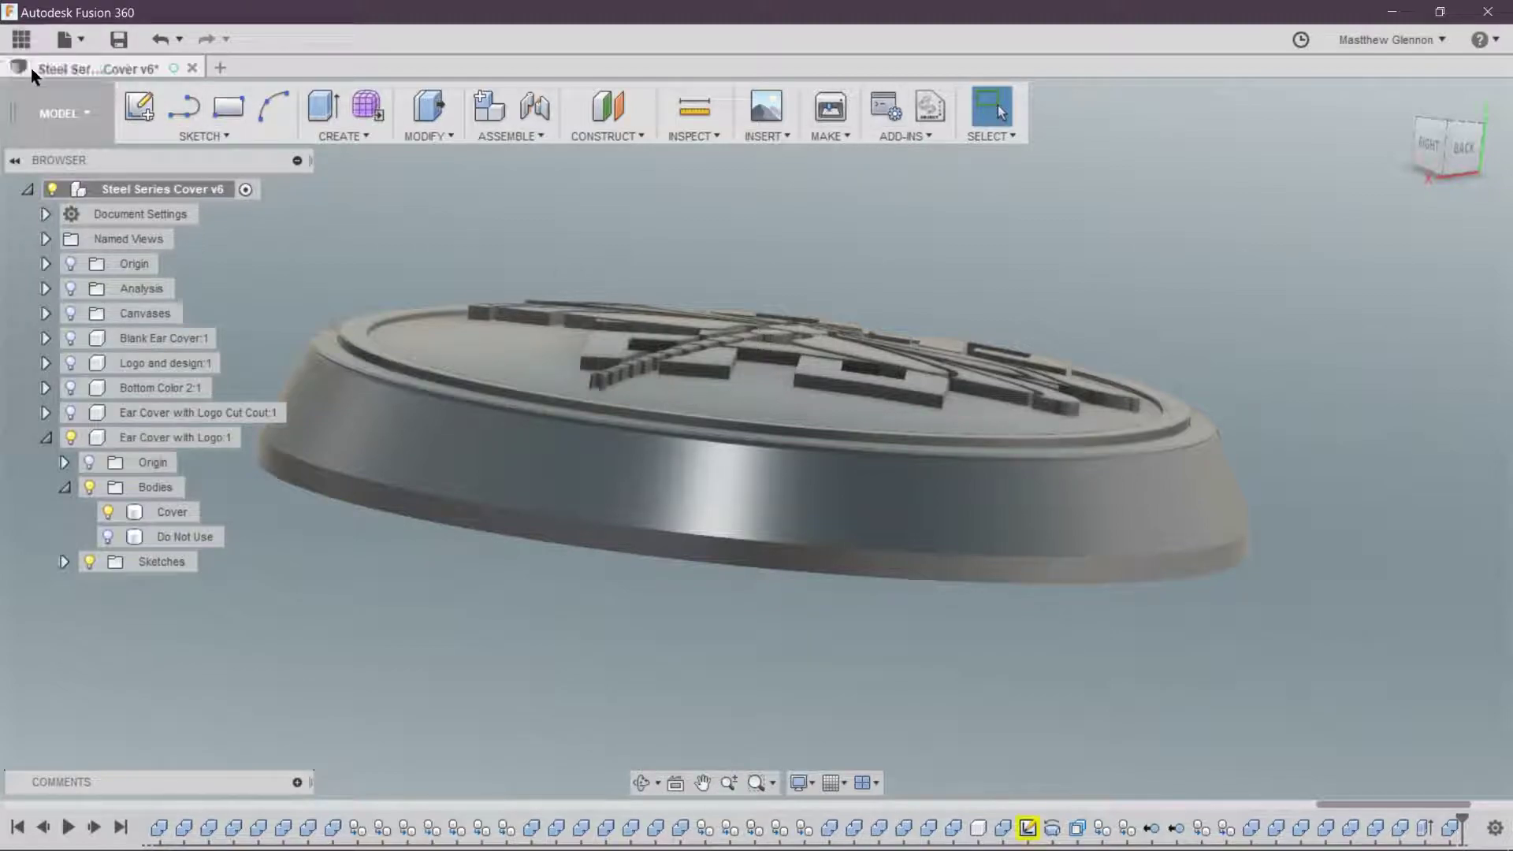
{"action": "left_click", "coordinate": [823, 130]}
{"action": "right_click", "coordinate": [160, 513]}
{"action": "left_click", "coordinate": [228, 260]}
{"action": "left_click", "coordinate": [528, 265]}
{"action": "left_click", "coordinate": [500, 317]}
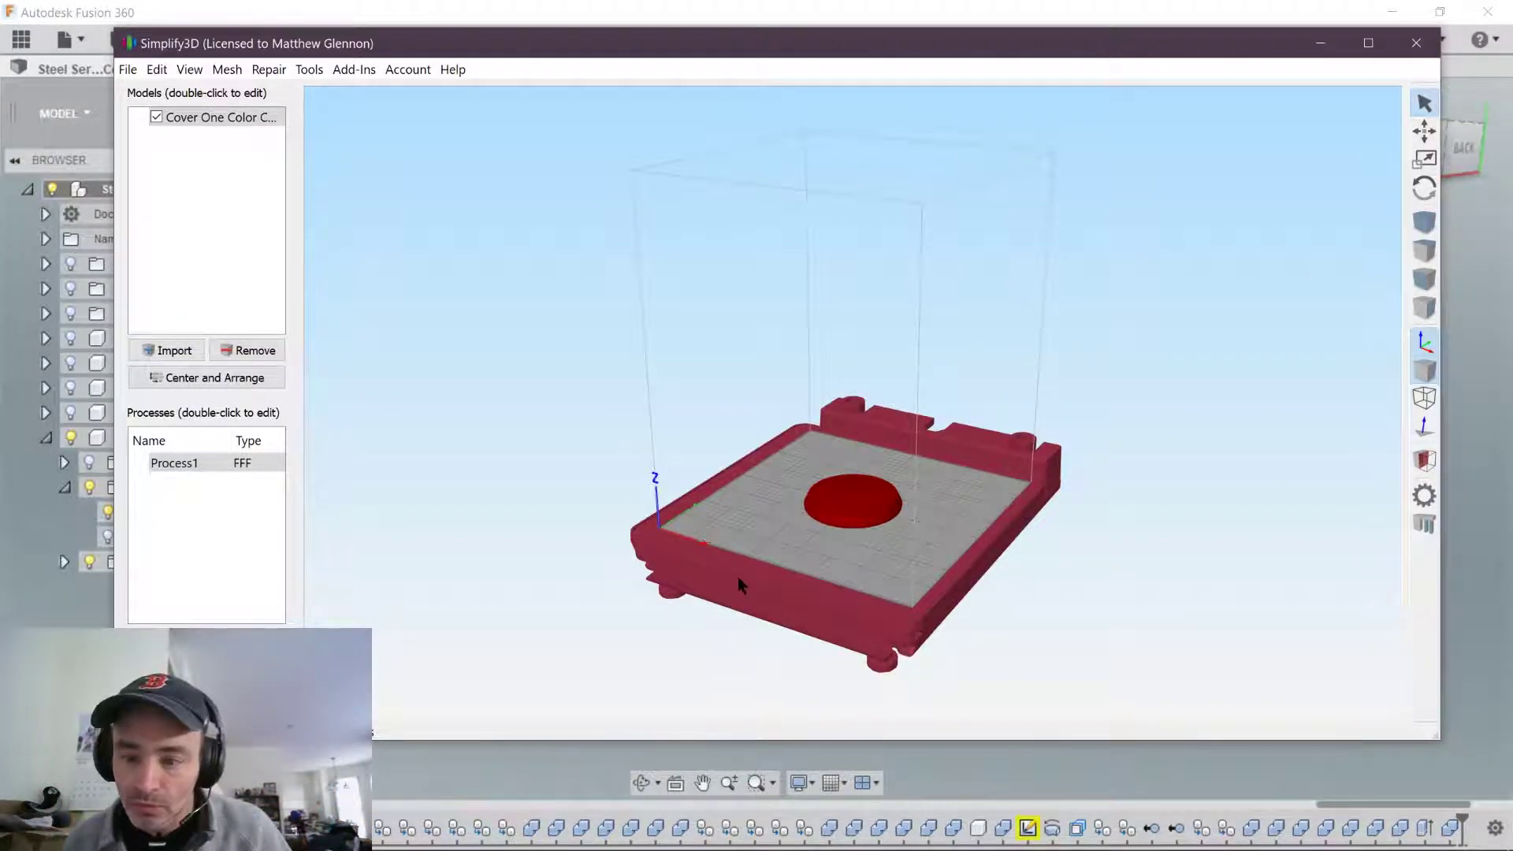
- Inspect the imported cover model on the build plate from above and from underneath
{"action": "scroll", "coordinate": [812, 544], "scroll_direction": "up", "scroll_amount": 2}
{"action": "scroll", "coordinate": [812, 544], "scroll_direction": "up", "scroll_amount": 3}
{"action": "scroll", "coordinate": [867, 260], "scroll_direction": "down", "scroll_amount": 4}
{"action": "scroll", "coordinate": [874, 443], "scroll_direction": "up", "scroll_amount": 5}
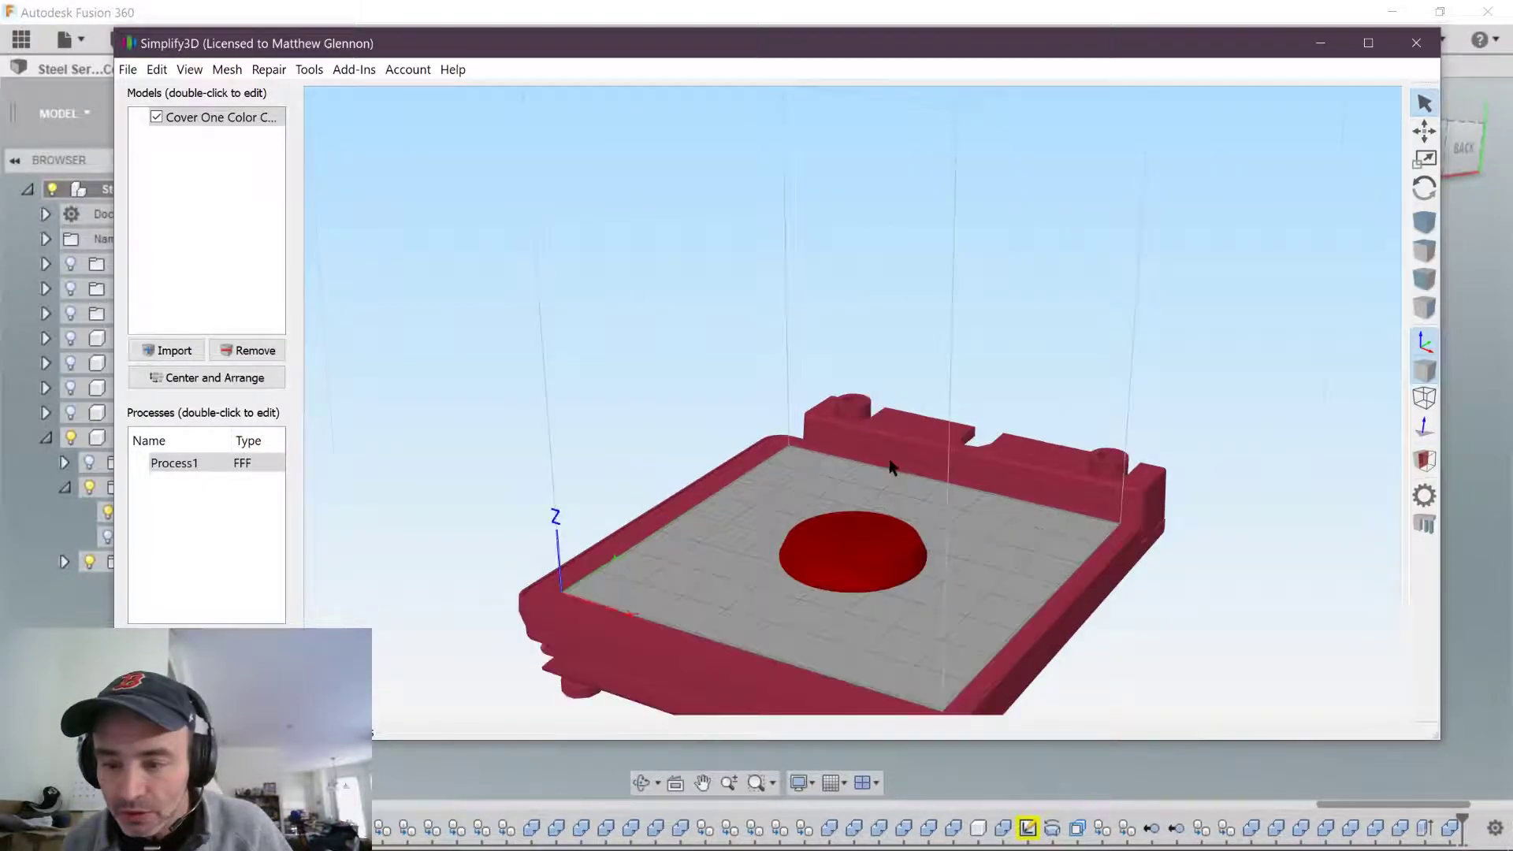
{"action": "scroll", "coordinate": [873, 443], "scroll_direction": "down", "scroll_amount": 4}
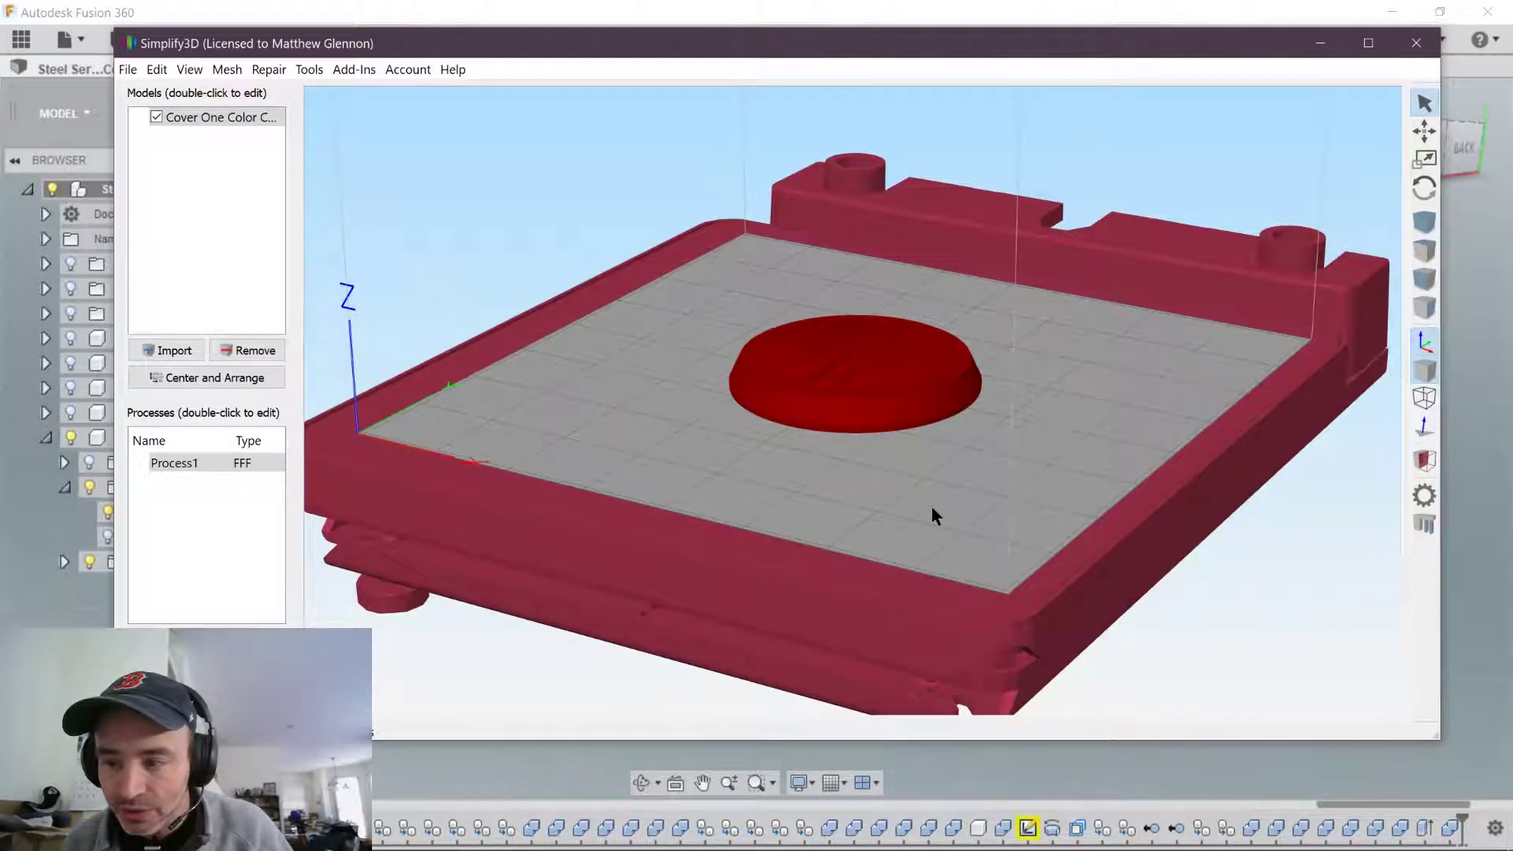
{"action": "left_click_drag", "start_coordinate": [931, 506], "coordinate": [1116, 287]}
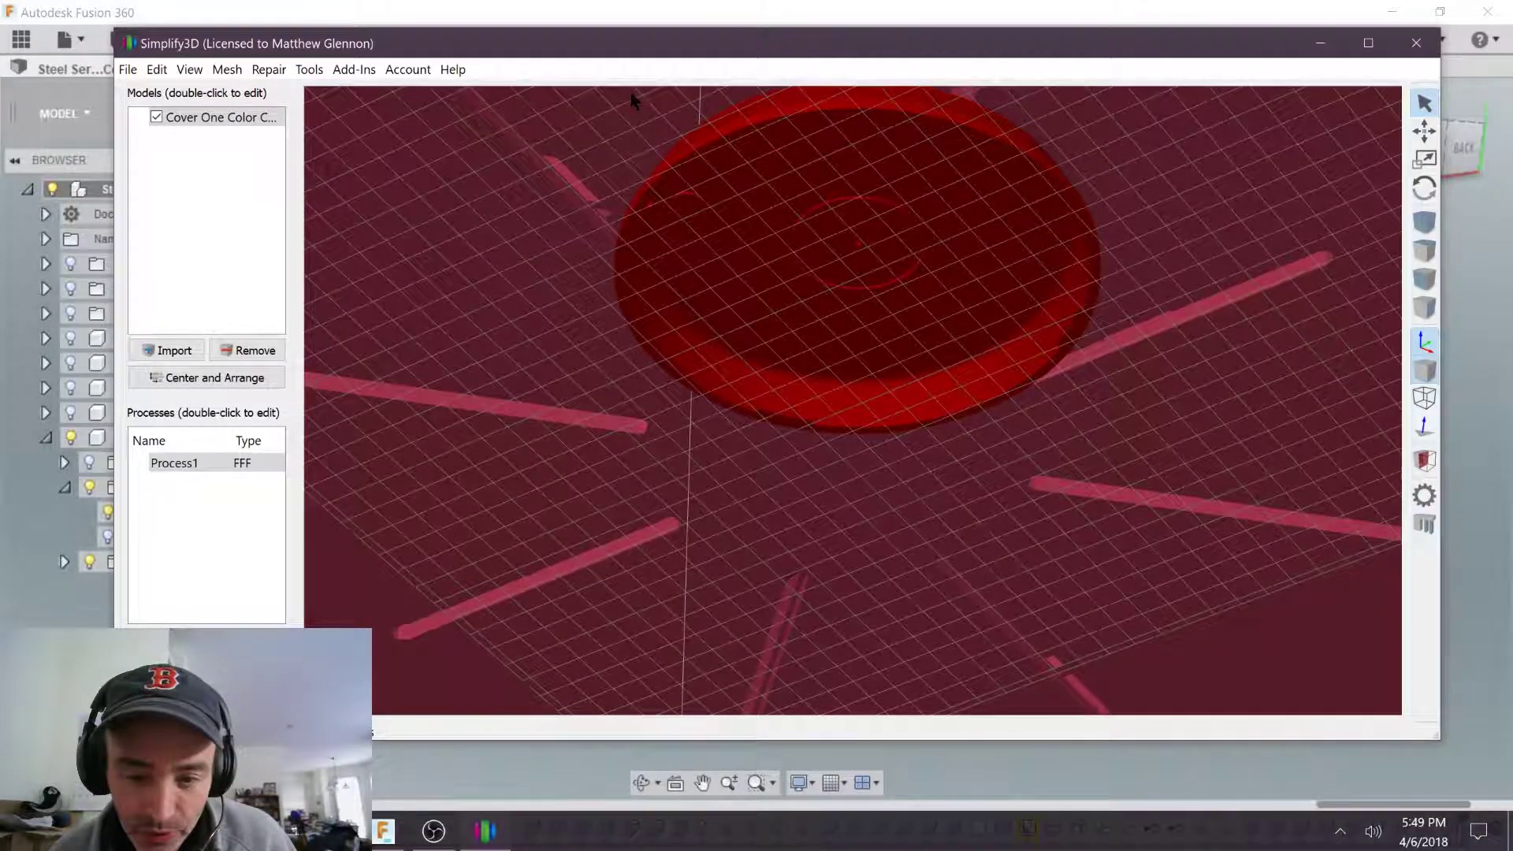
- Open the settings of Process1 and review its extruder, layer, additions and infill options
{"action": "double_click", "coordinate": [211, 464]}
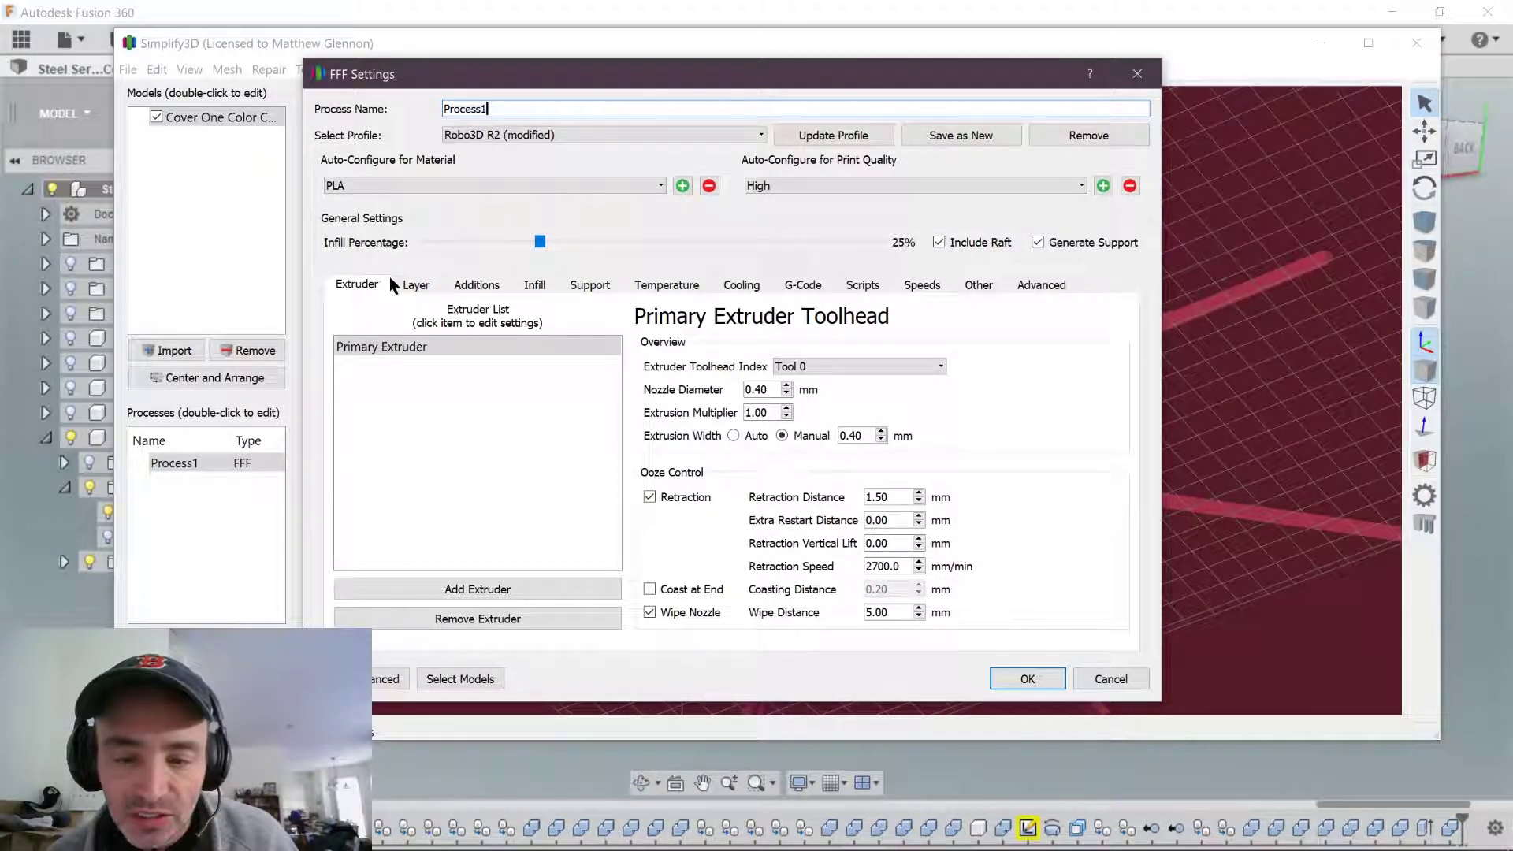
{"action": "left_click", "coordinate": [419, 282]}
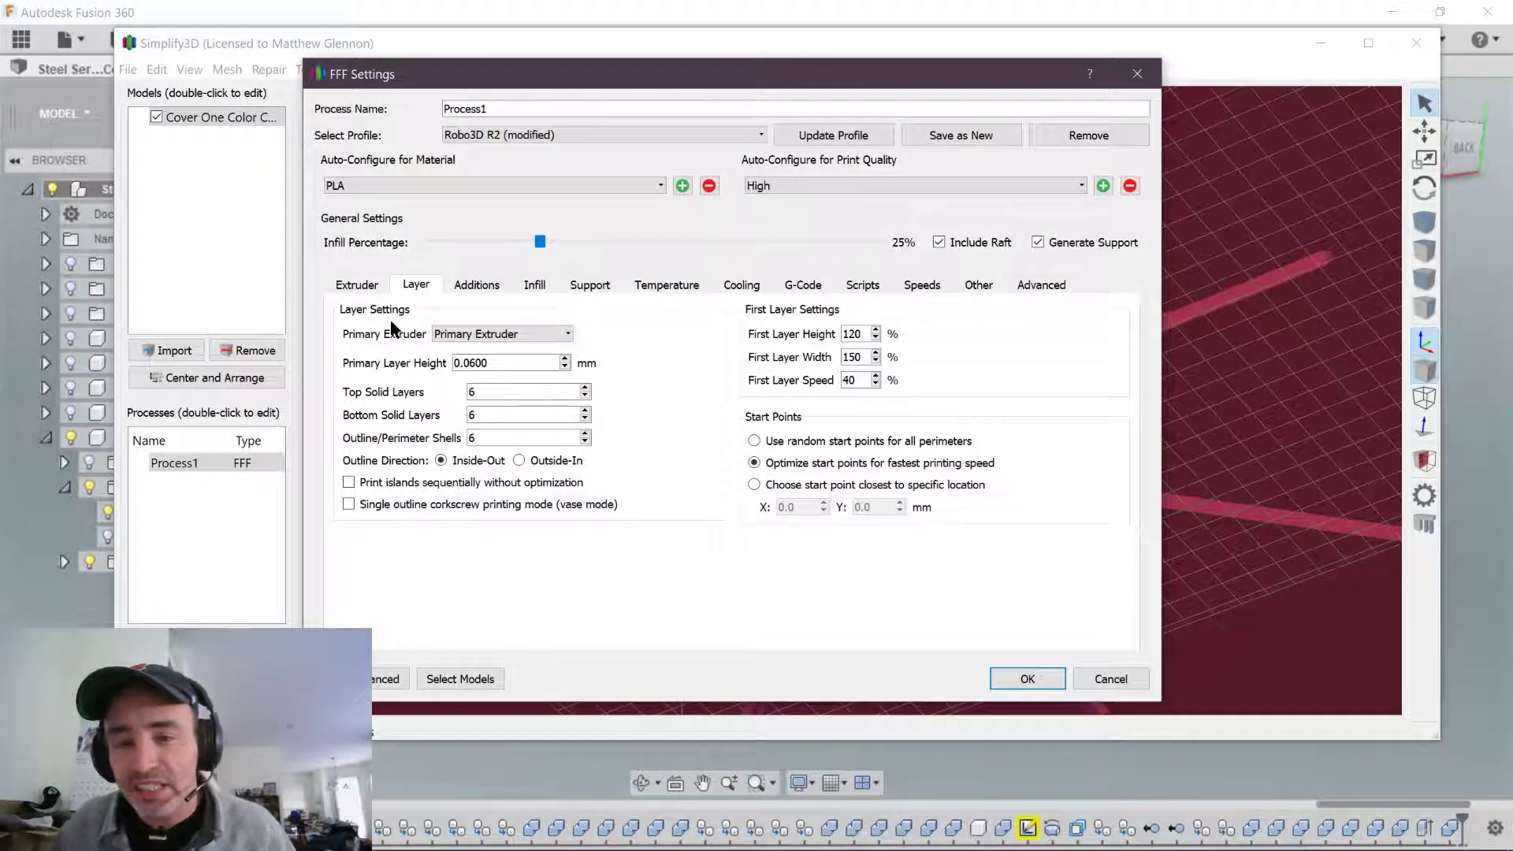
{"action": "left_click", "coordinate": [472, 285]}
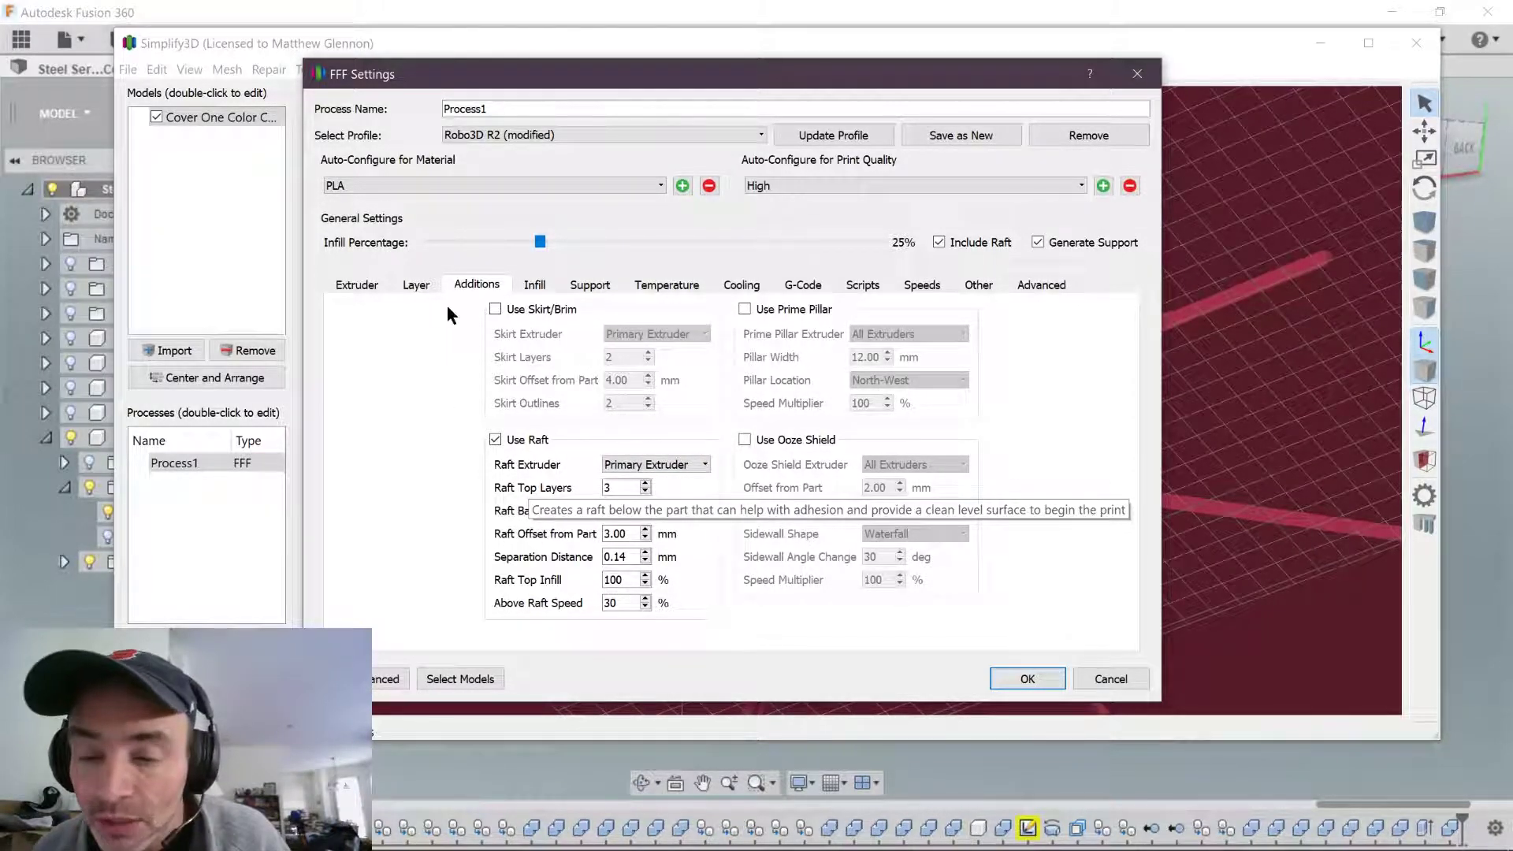
{"action": "left_click", "coordinate": [532, 286]}
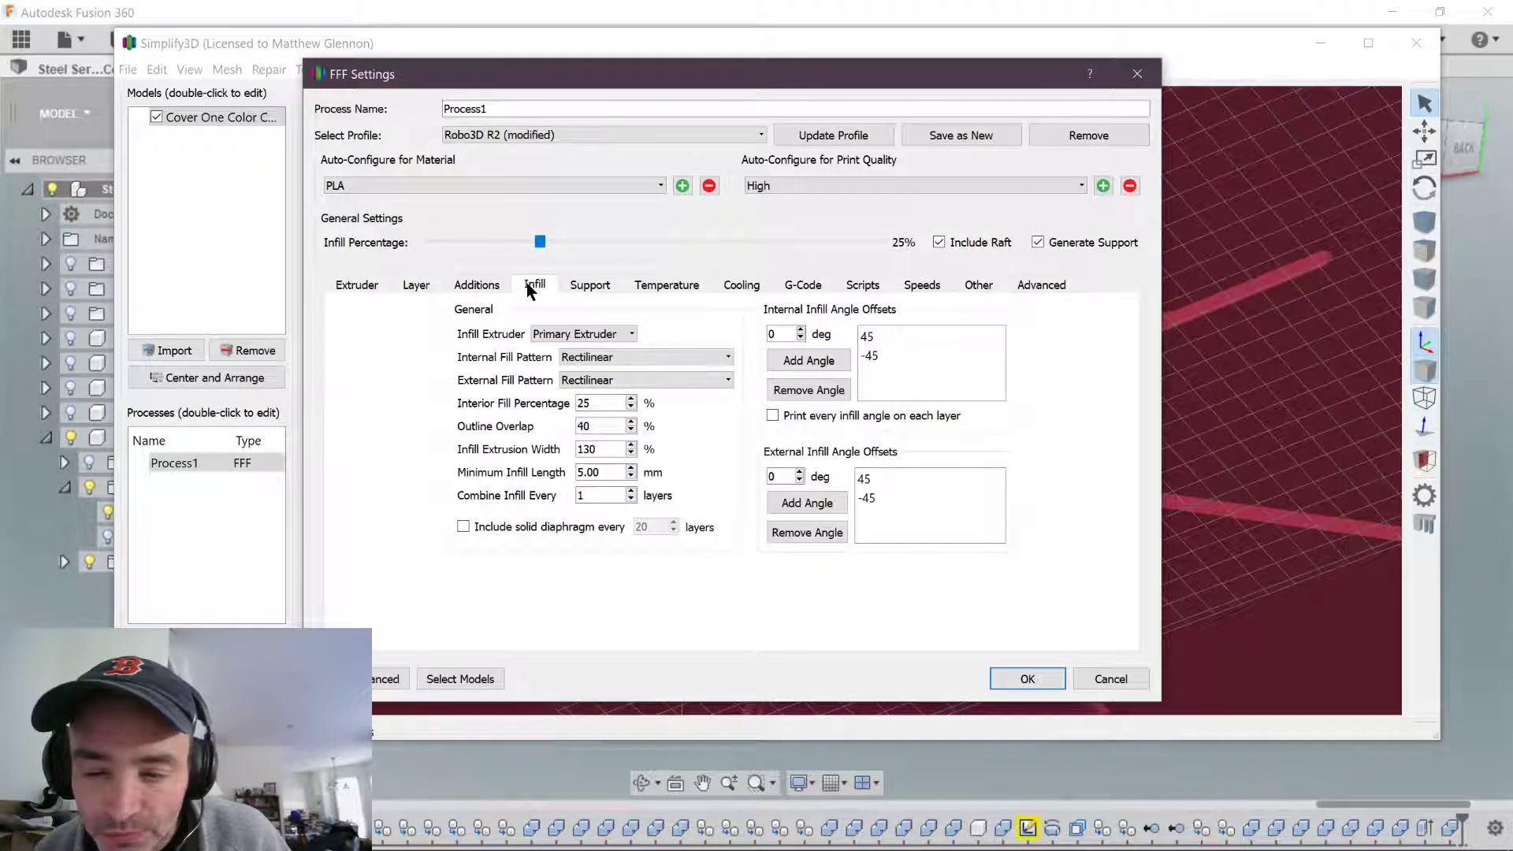
{"action": "left_click", "coordinate": [414, 290]}
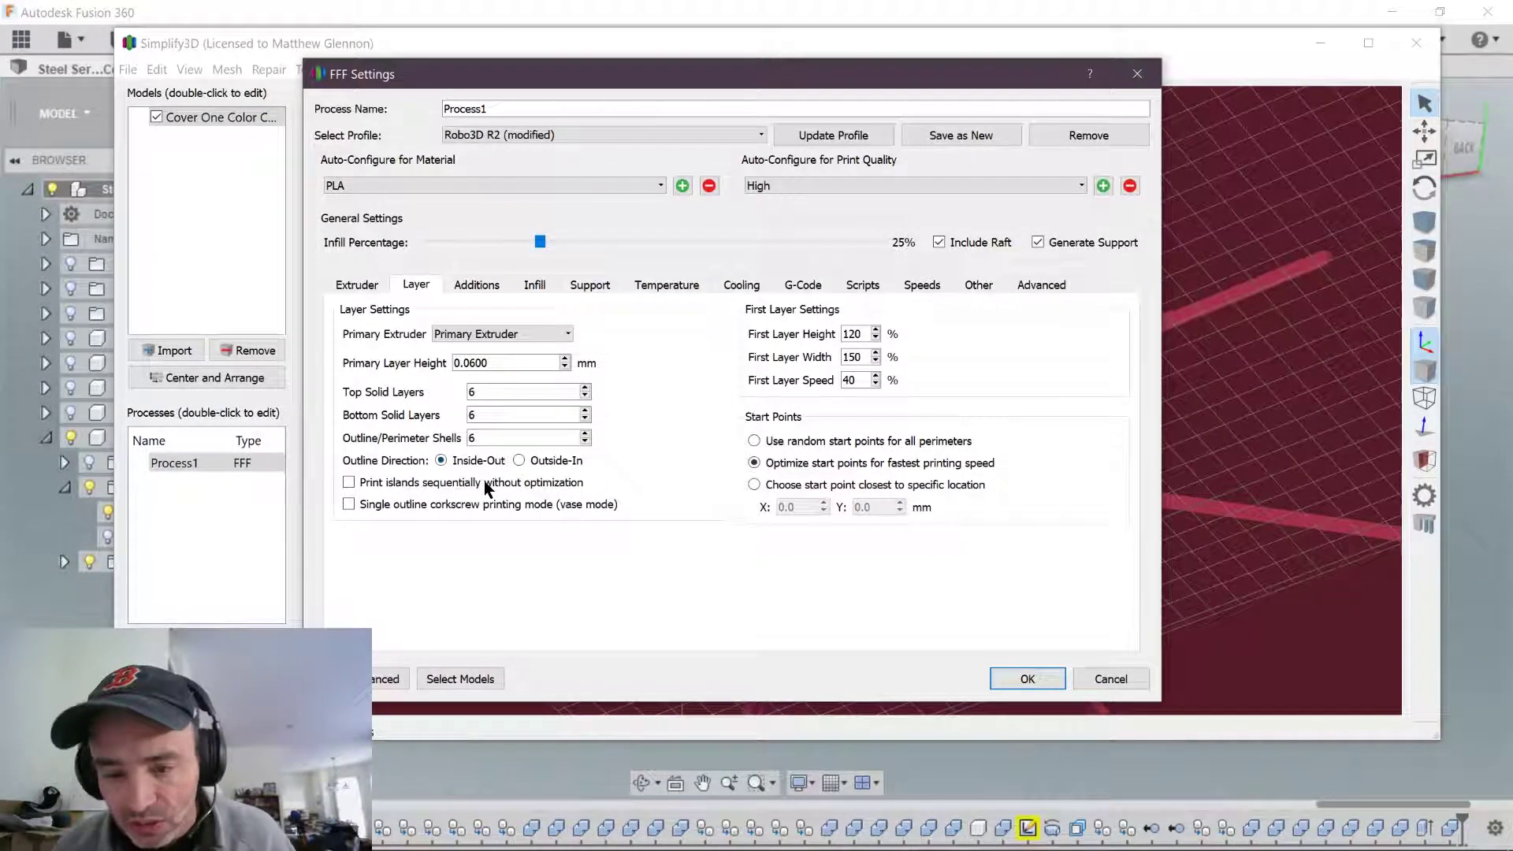
{"action": "mouse_move", "coordinate": [483, 482]}
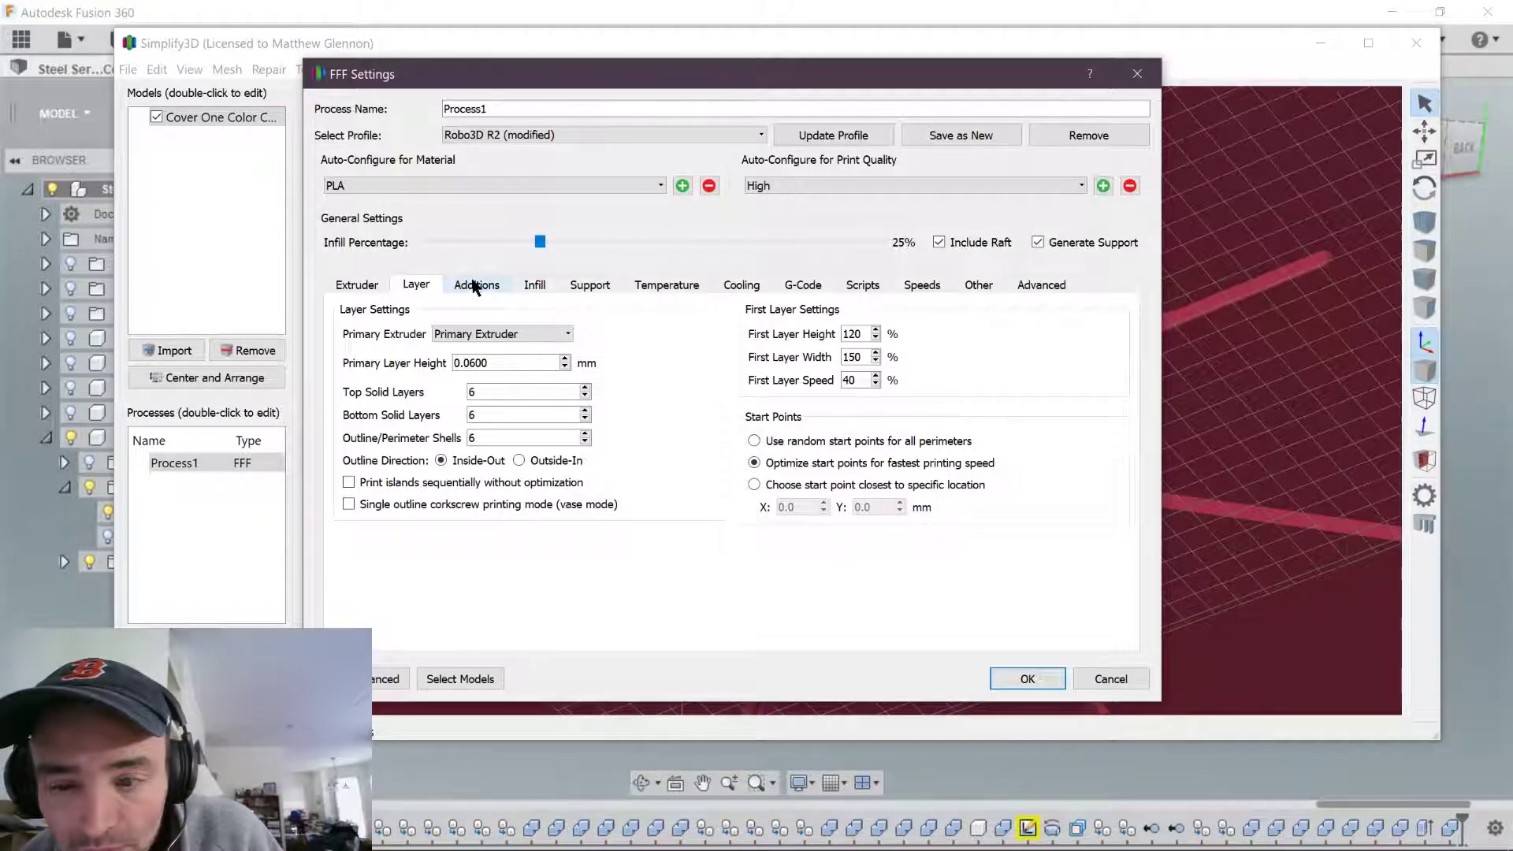
- Set the interior fill percentage of Process1 to 20%, check its support settings and accept the changes
{"action": "left_click", "coordinate": [539, 287]}
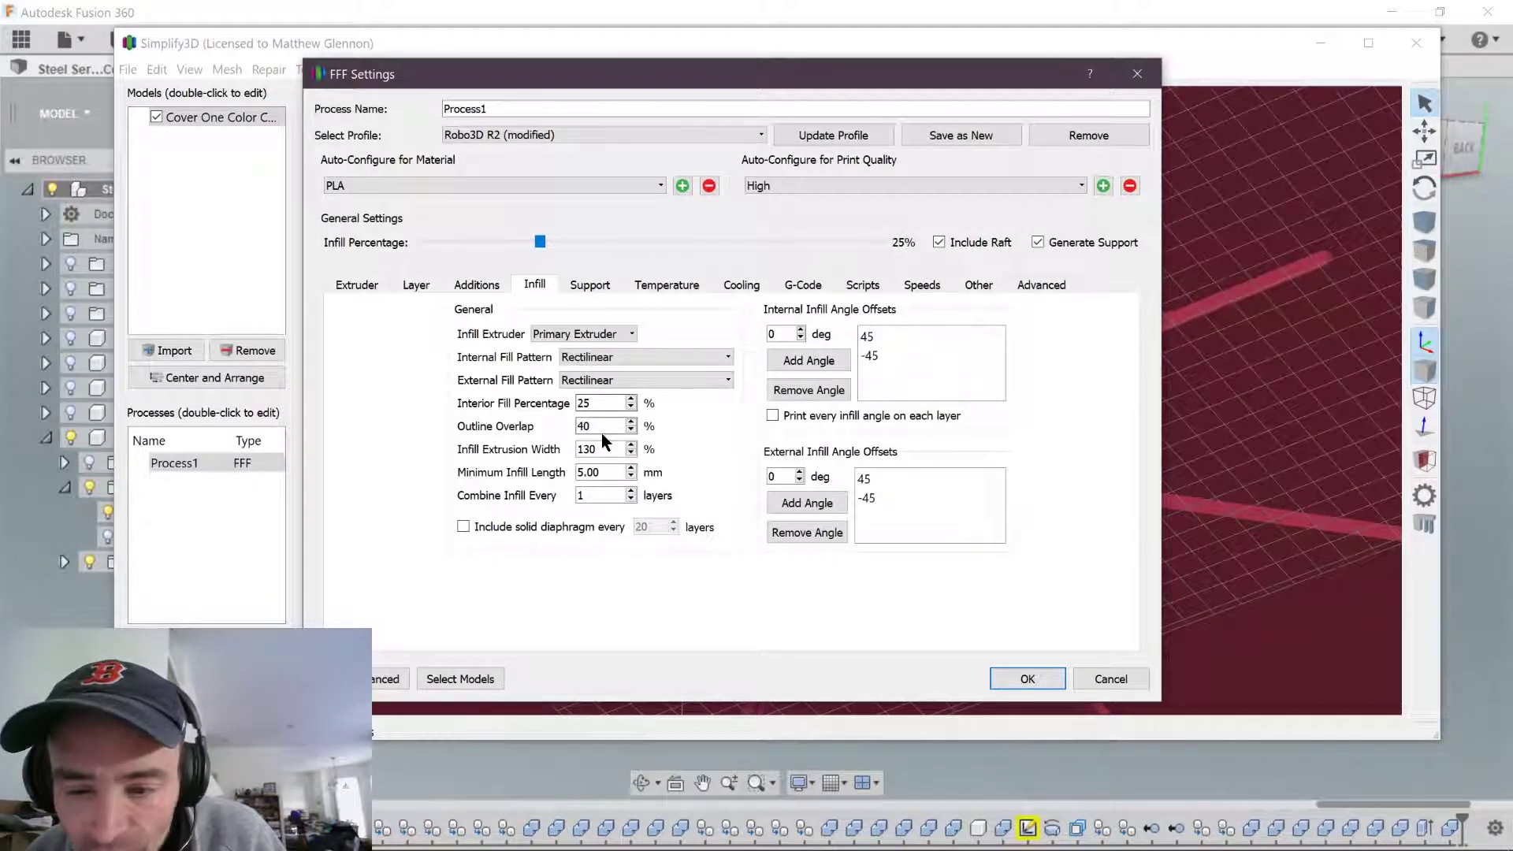
{"action": "double_click", "coordinate": [613, 407]}
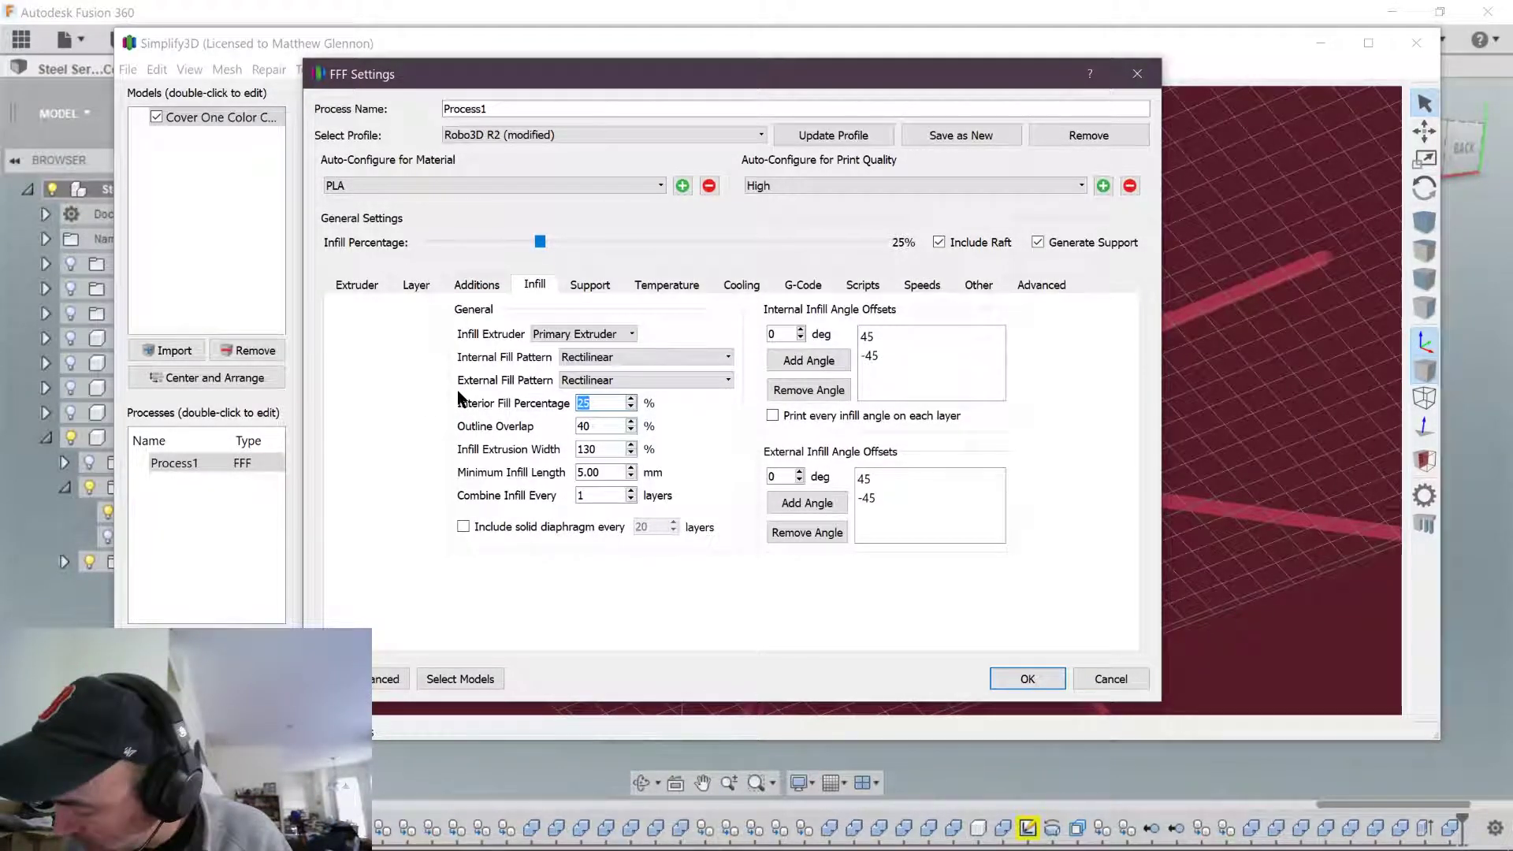
{"action": "type", "text": "20"}
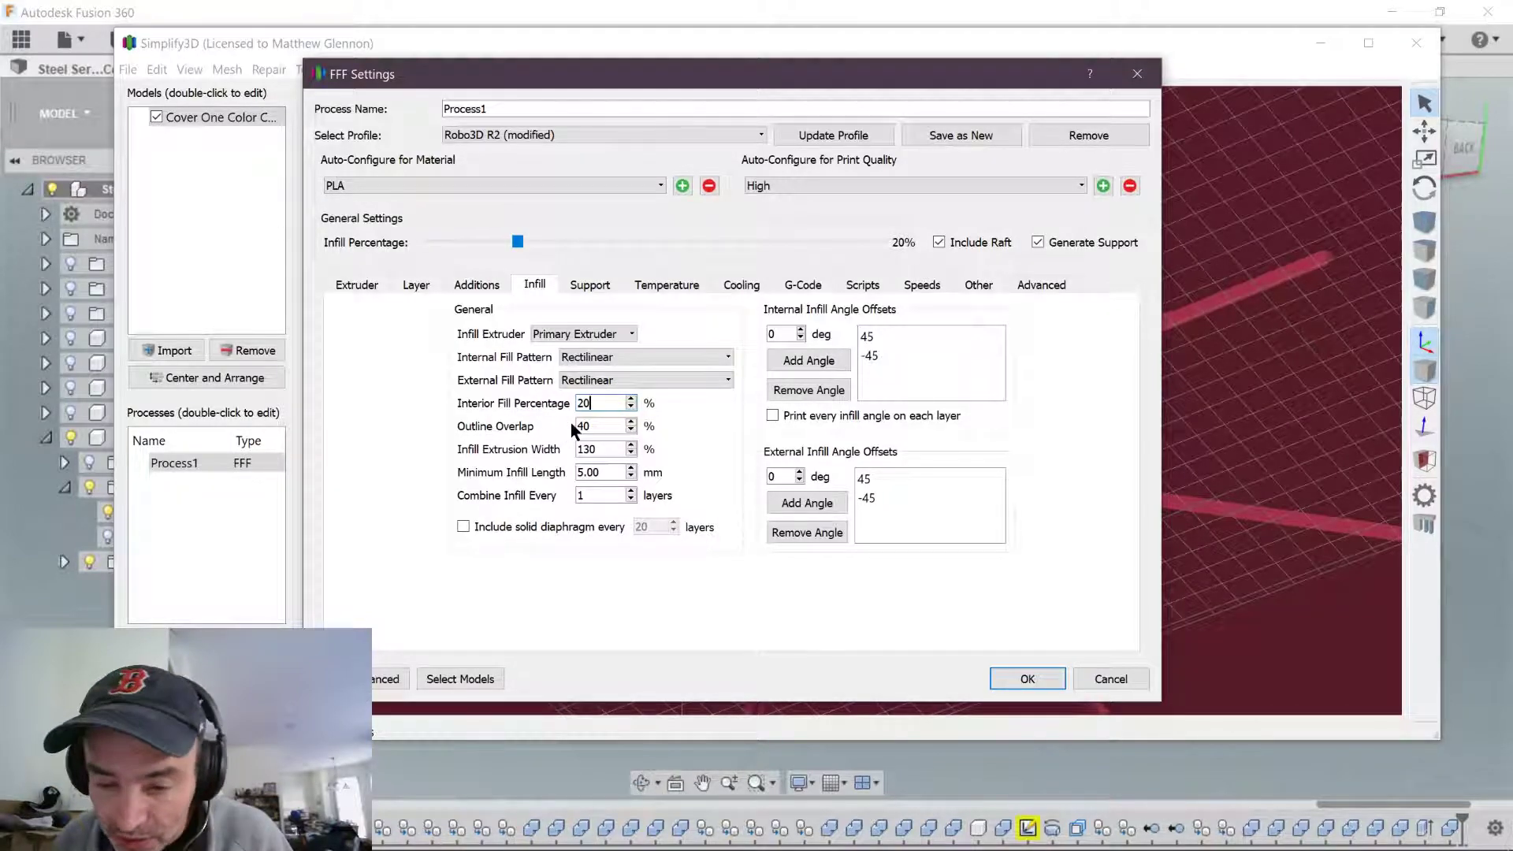
{"action": "left_click", "coordinate": [583, 291]}
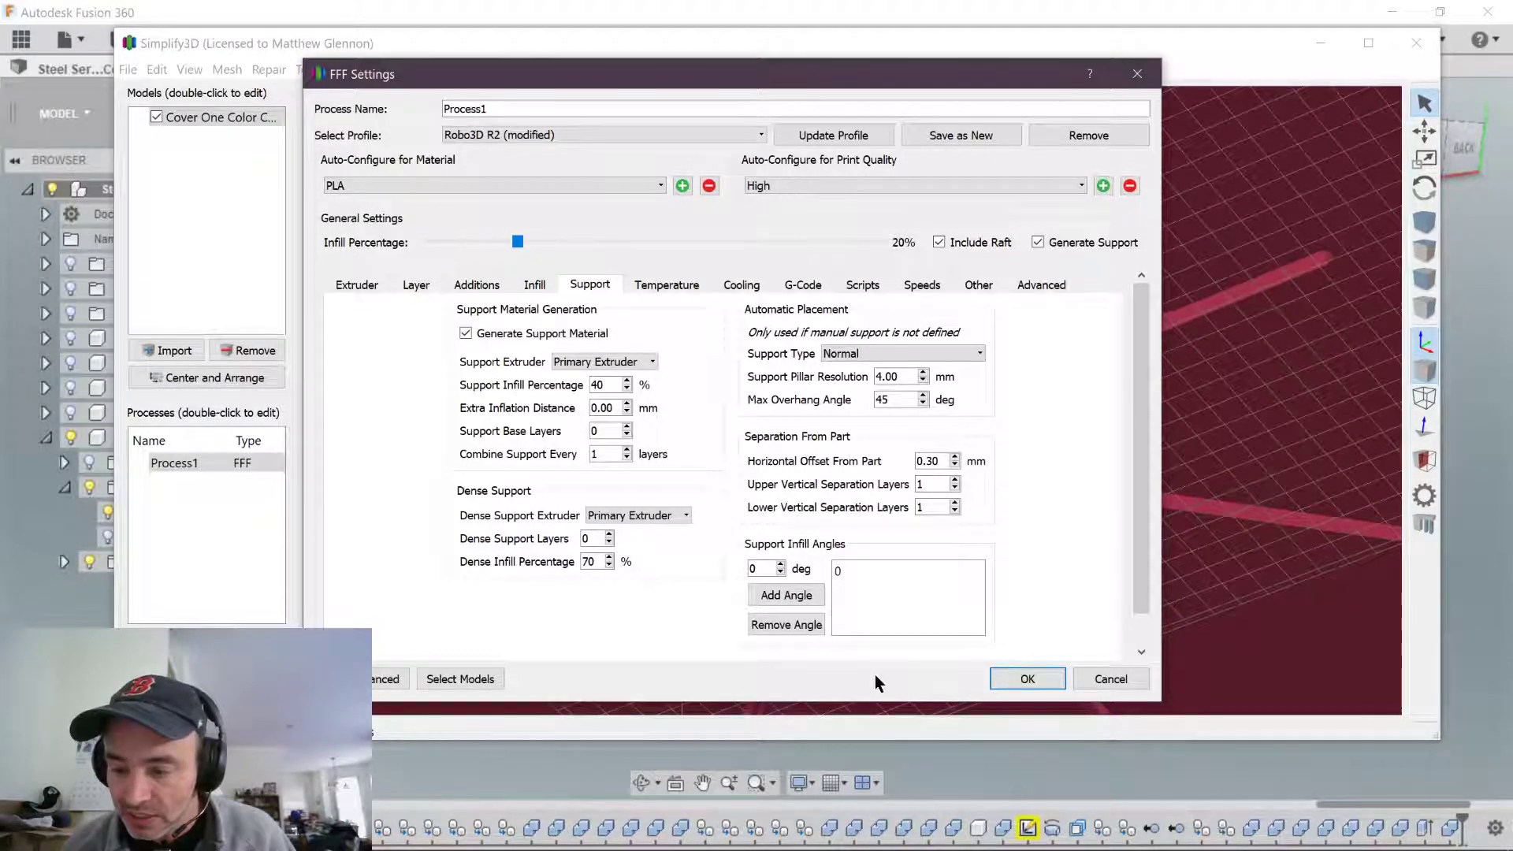
{"action": "left_click", "coordinate": [1027, 679]}
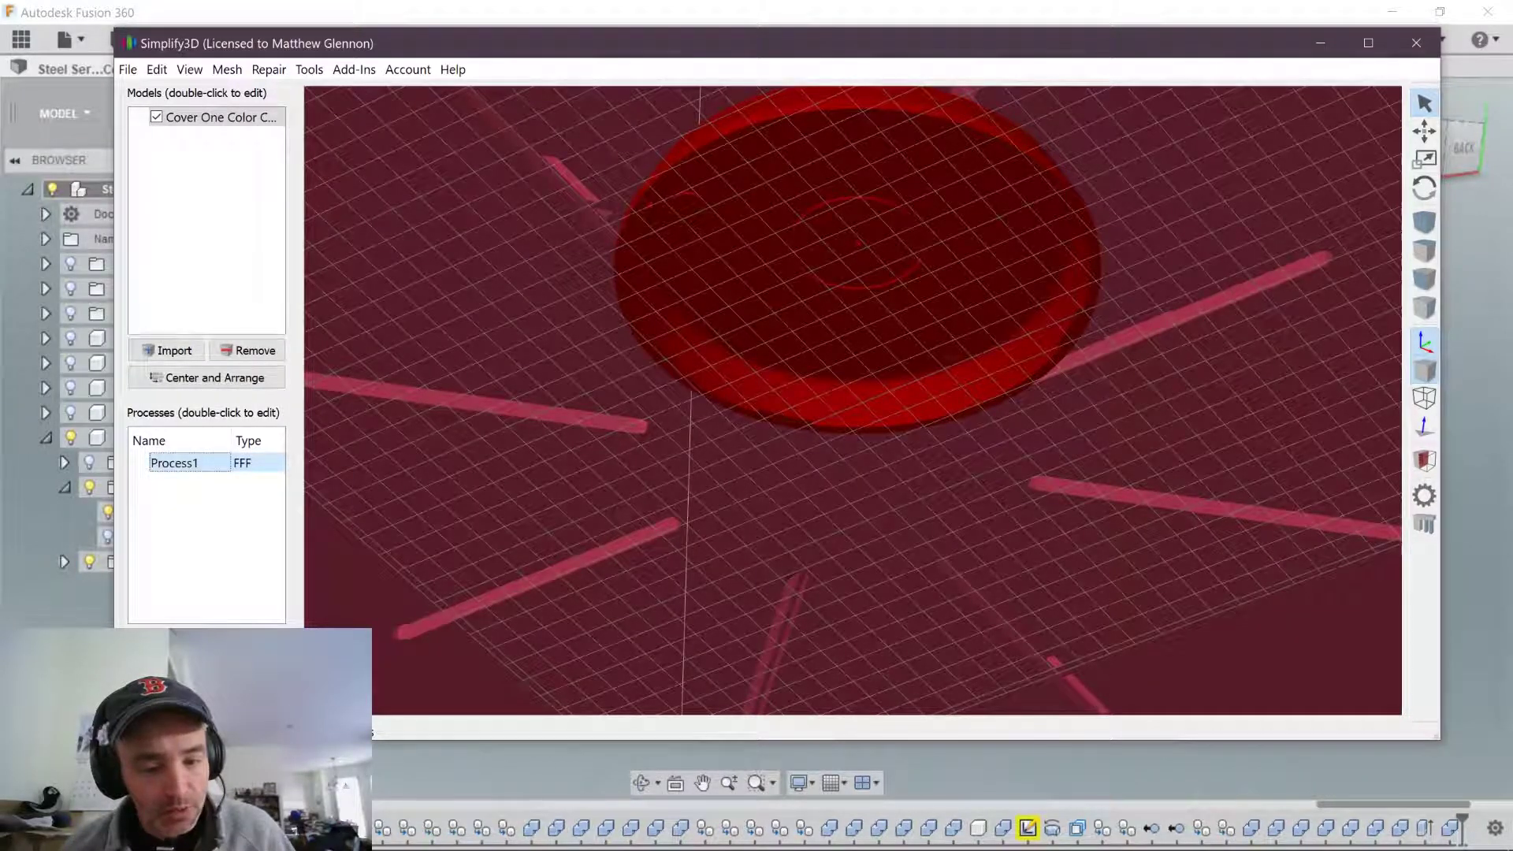
- Slice the cover with Process1 and inspect the dragonfly logo's toolpaths up close in the print preview
{"action": "left_click", "coordinate": [207, 697]}
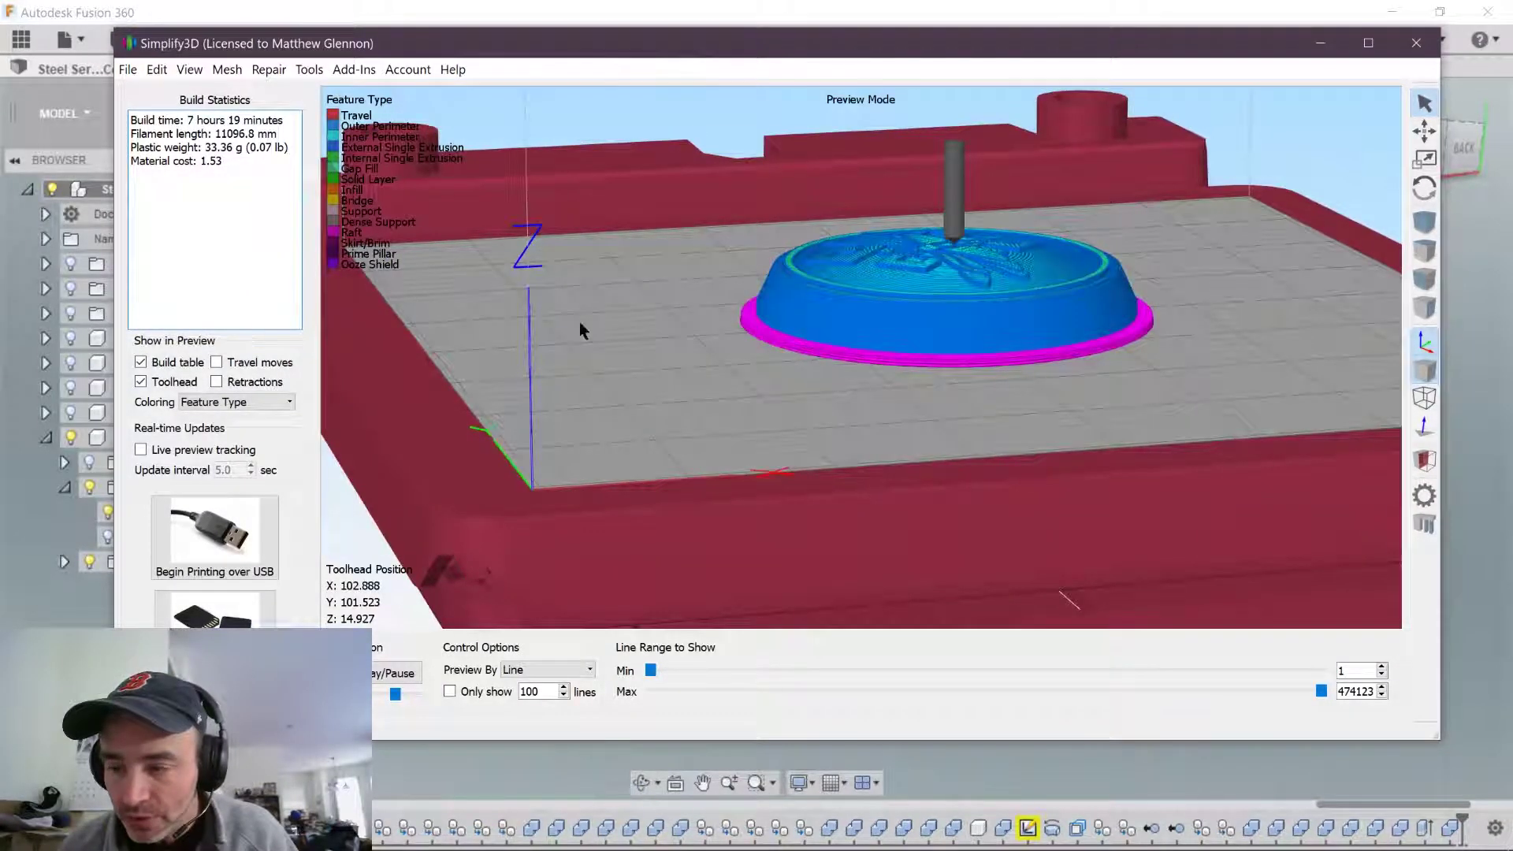
{"action": "left_click_drag", "start_coordinate": [579, 324], "coordinate": [657, 462]}
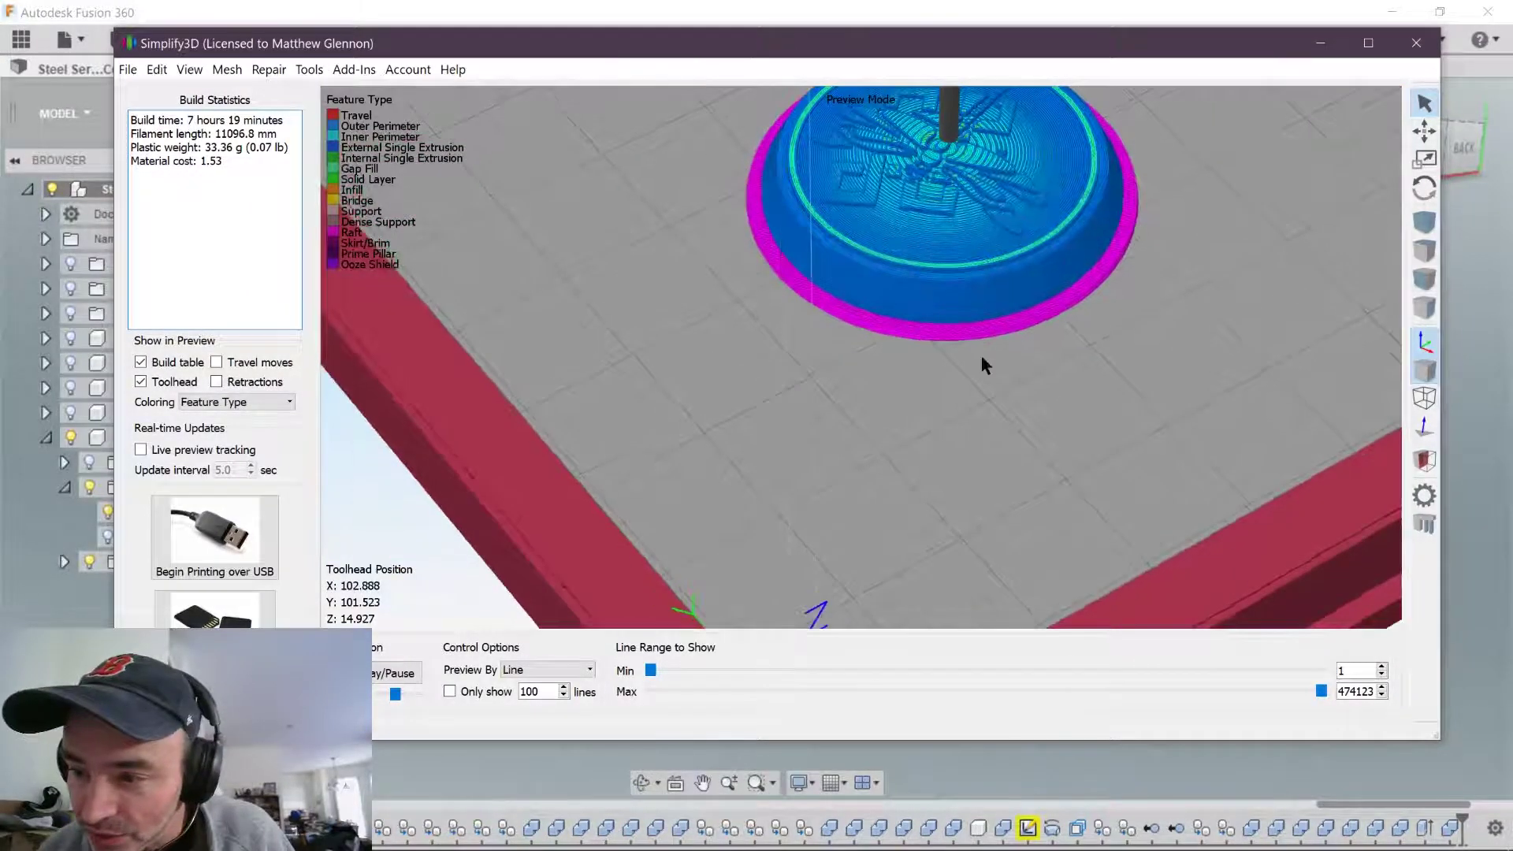
{"action": "key", "text": "Home"}
{"action": "scroll", "coordinate": [957, 398], "scroll_direction": "down", "scroll_amount": 5}
{"action": "scroll", "coordinate": [817, 380], "scroll_direction": "up", "scroll_amount": 10}
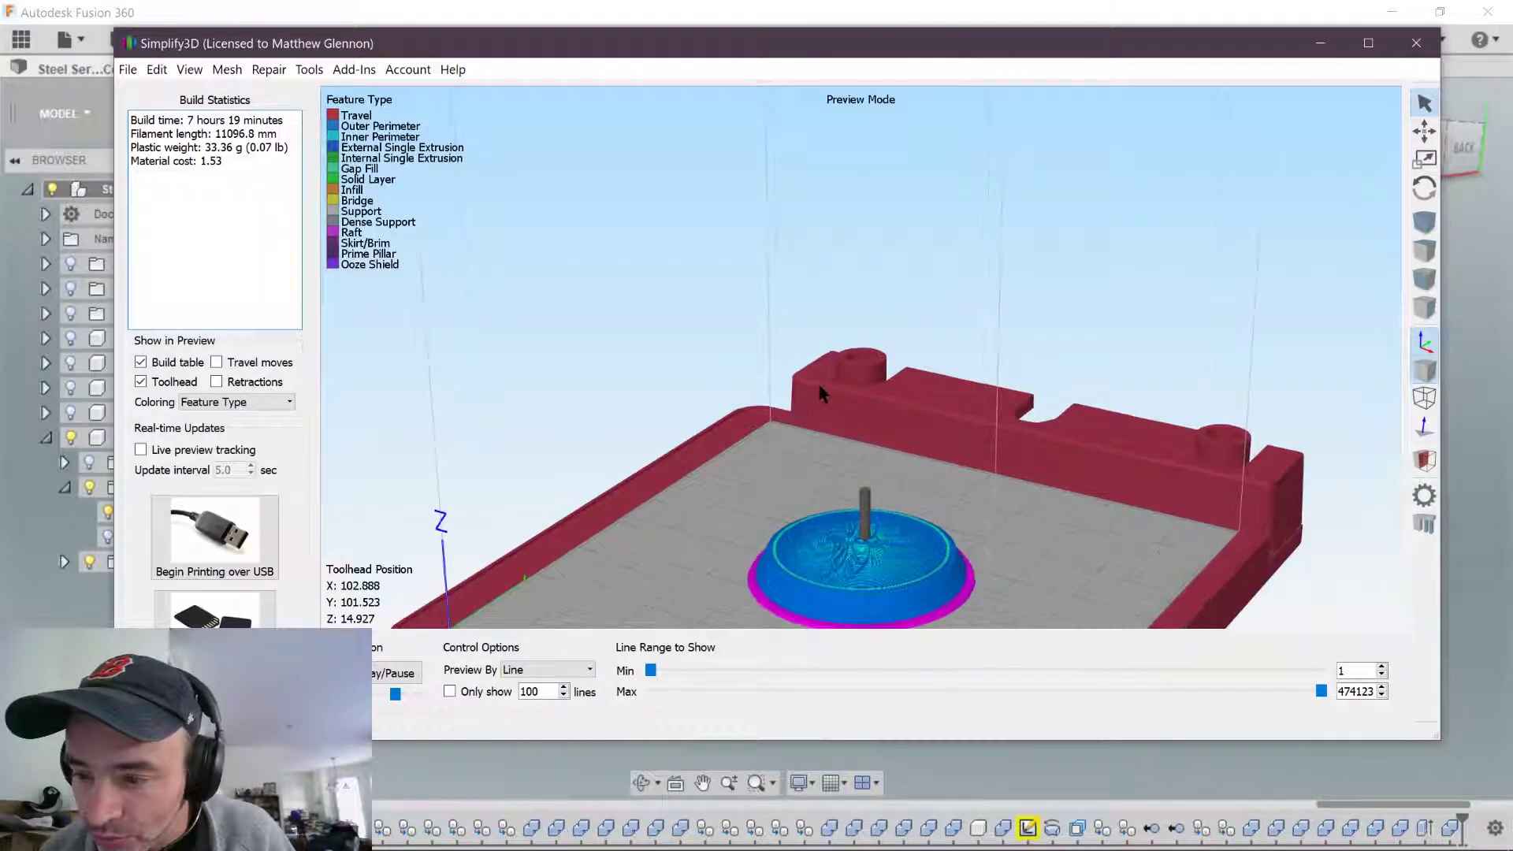
{"action": "scroll", "coordinate": [803, 409], "scroll_direction": "up", "scroll_amount": 5}
{"action": "scroll", "coordinate": [787, 452], "scroll_direction": "down", "scroll_amount": 1}
{"action": "middle_click_drag", "start_coordinate": [763, 258], "coordinate": [754, 29]}
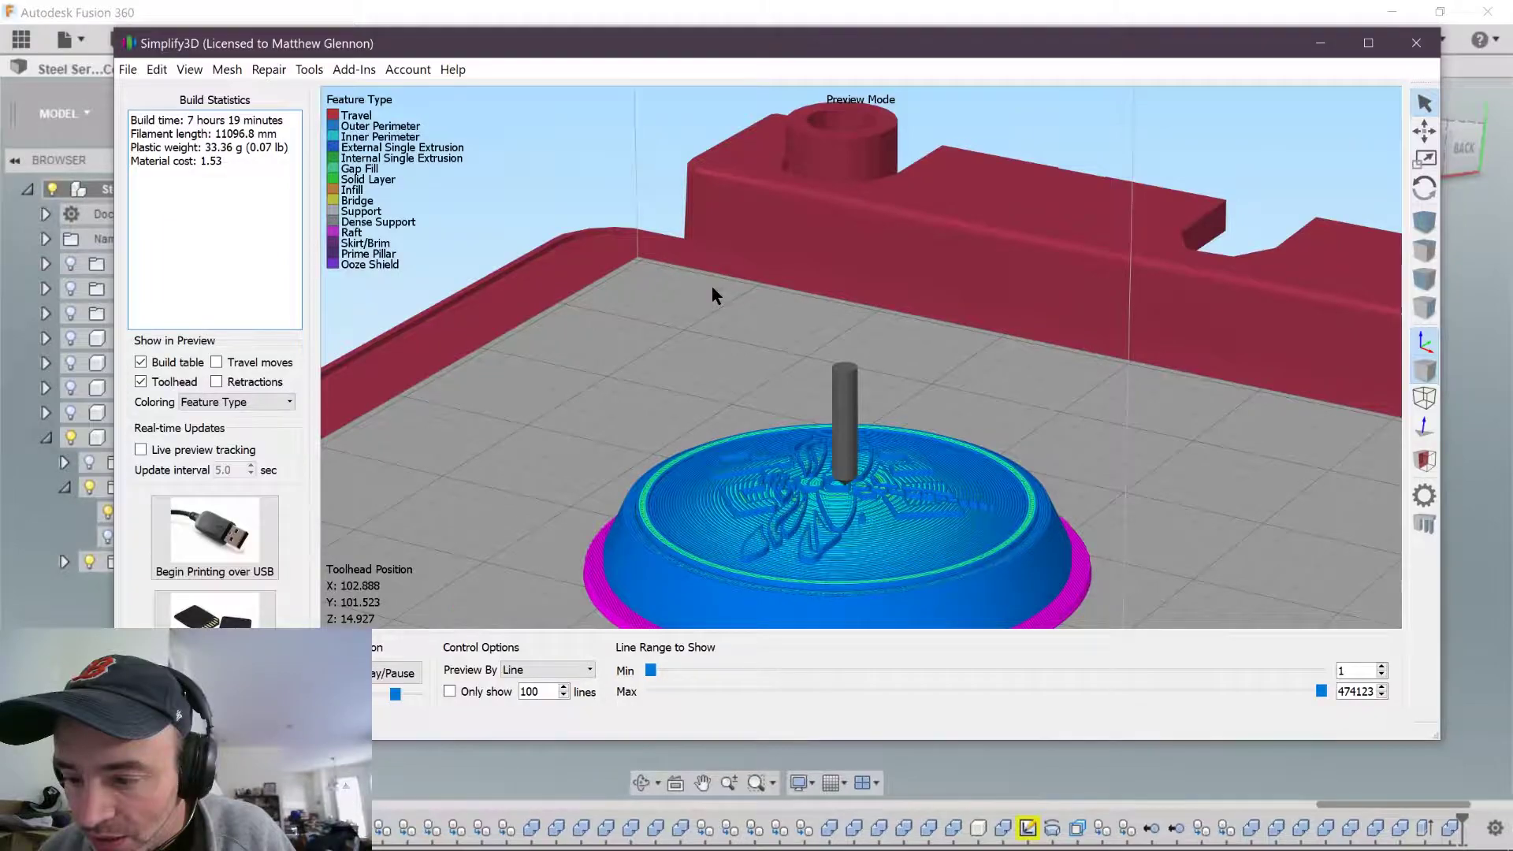
{"action": "left_click_drag", "start_coordinate": [712, 286], "coordinate": [662, 414]}
{"action": "scroll", "coordinate": [662, 414], "scroll_direction": "up", "scroll_amount": 3}
{"action": "middle_click_drag", "start_coordinate": [662, 414], "coordinate": [699, 271]}
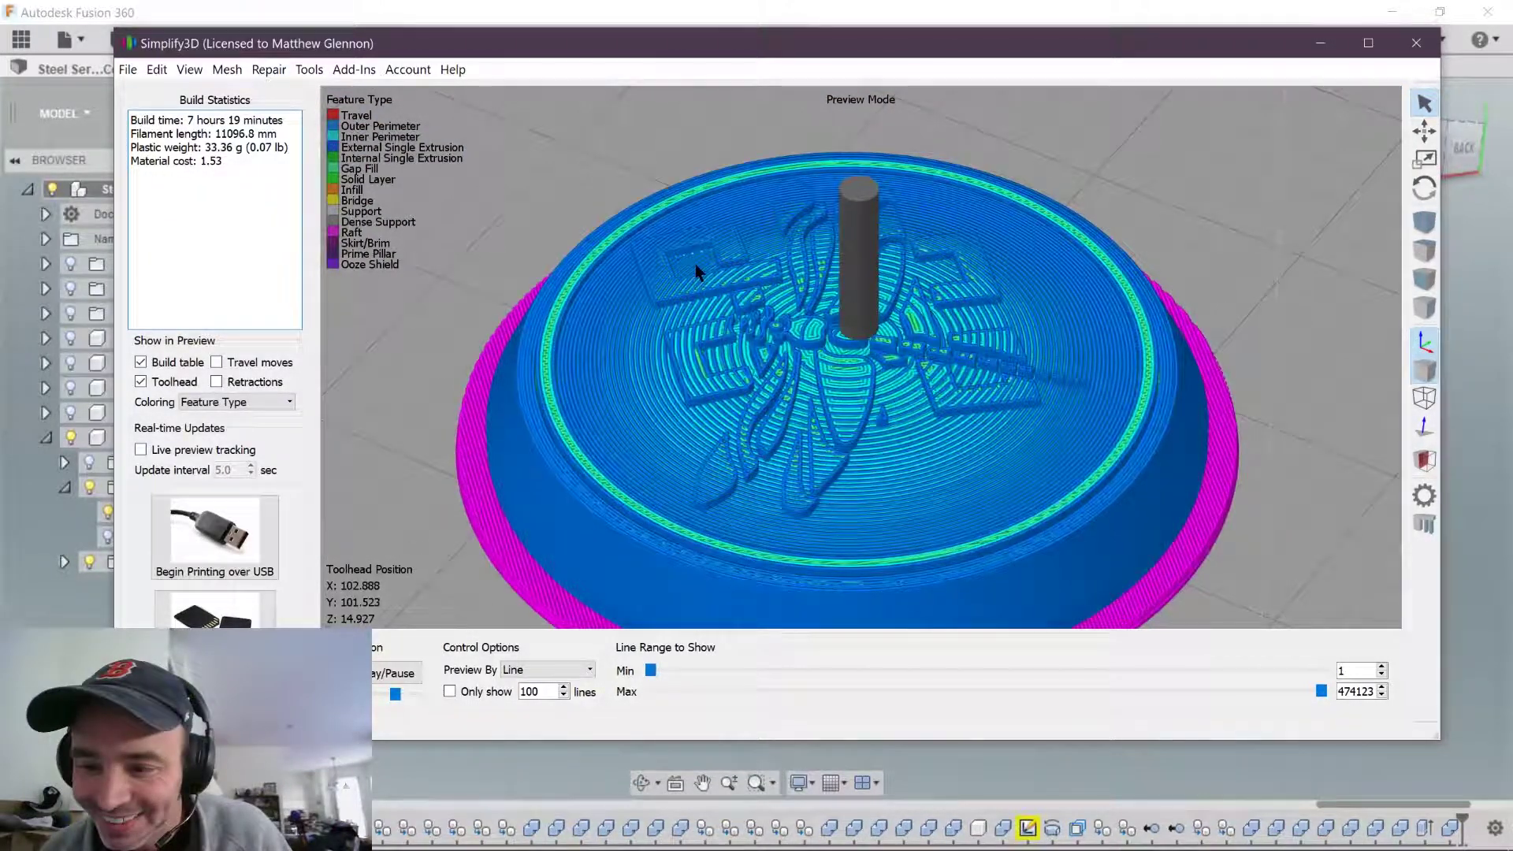
{"action": "left_click_drag", "start_coordinate": [699, 270], "coordinate": [855, 262]}
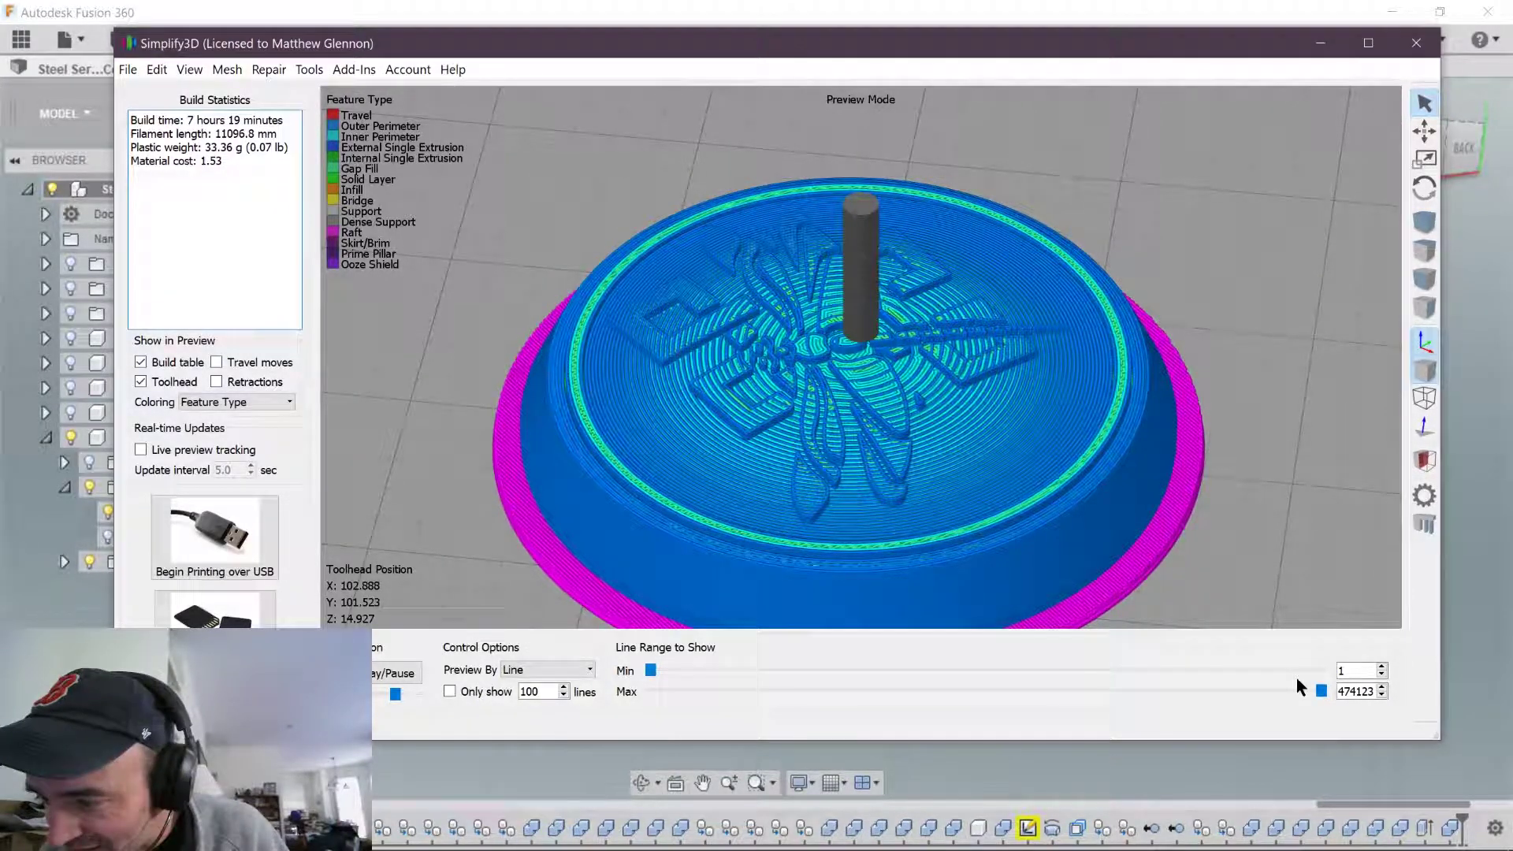
- Step the preview's line range from the first line through the raft, support material and outer wall
{"action": "left_click_drag", "start_coordinate": [1319, 690], "coordinate": [442, 688]}
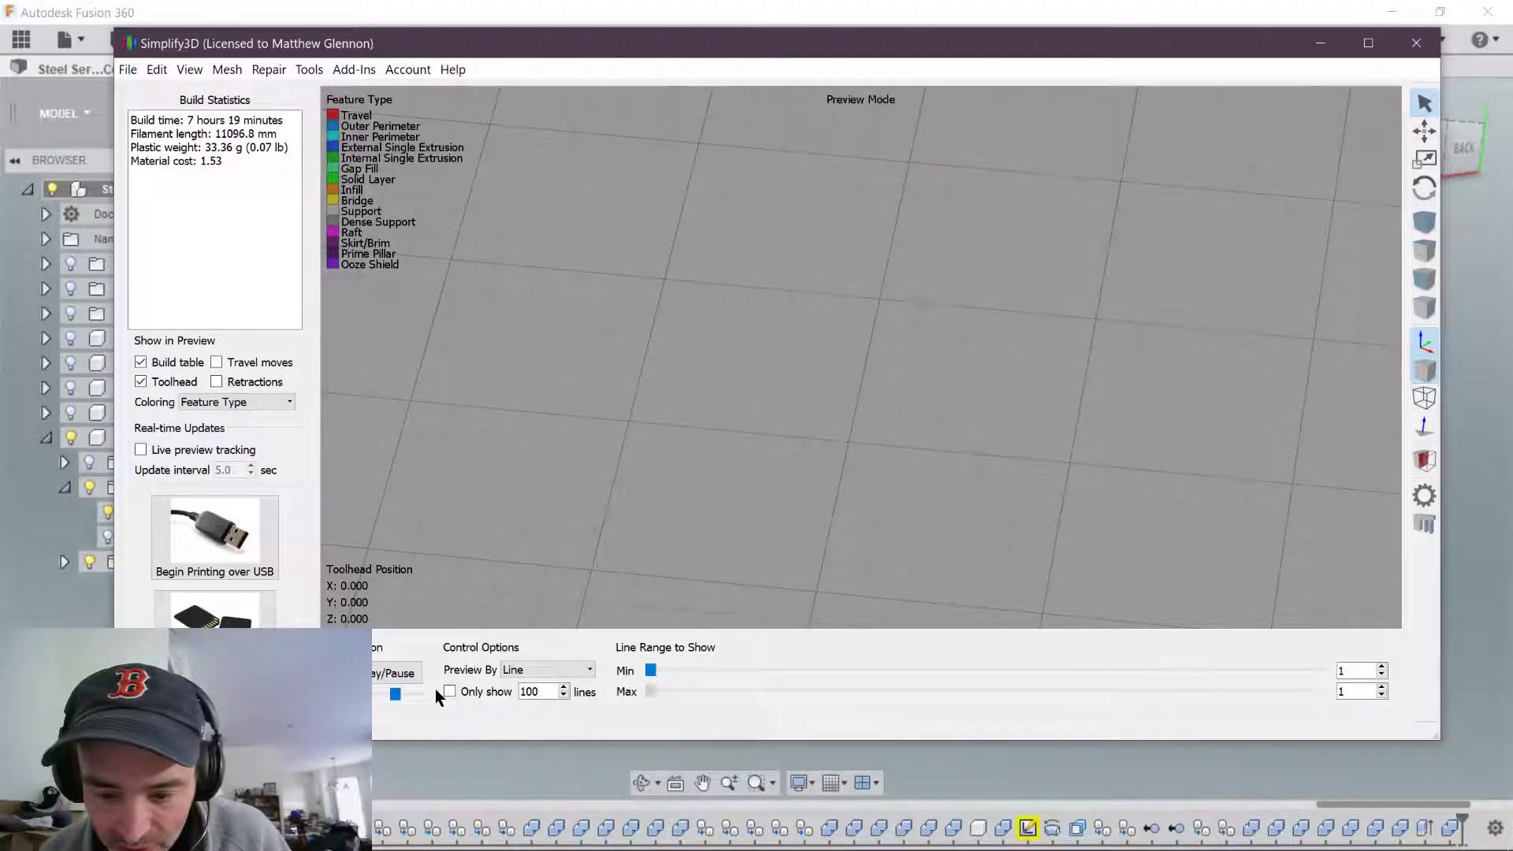
{"action": "left_click_drag", "start_coordinate": [600, 689], "coordinate": [661, 689]}
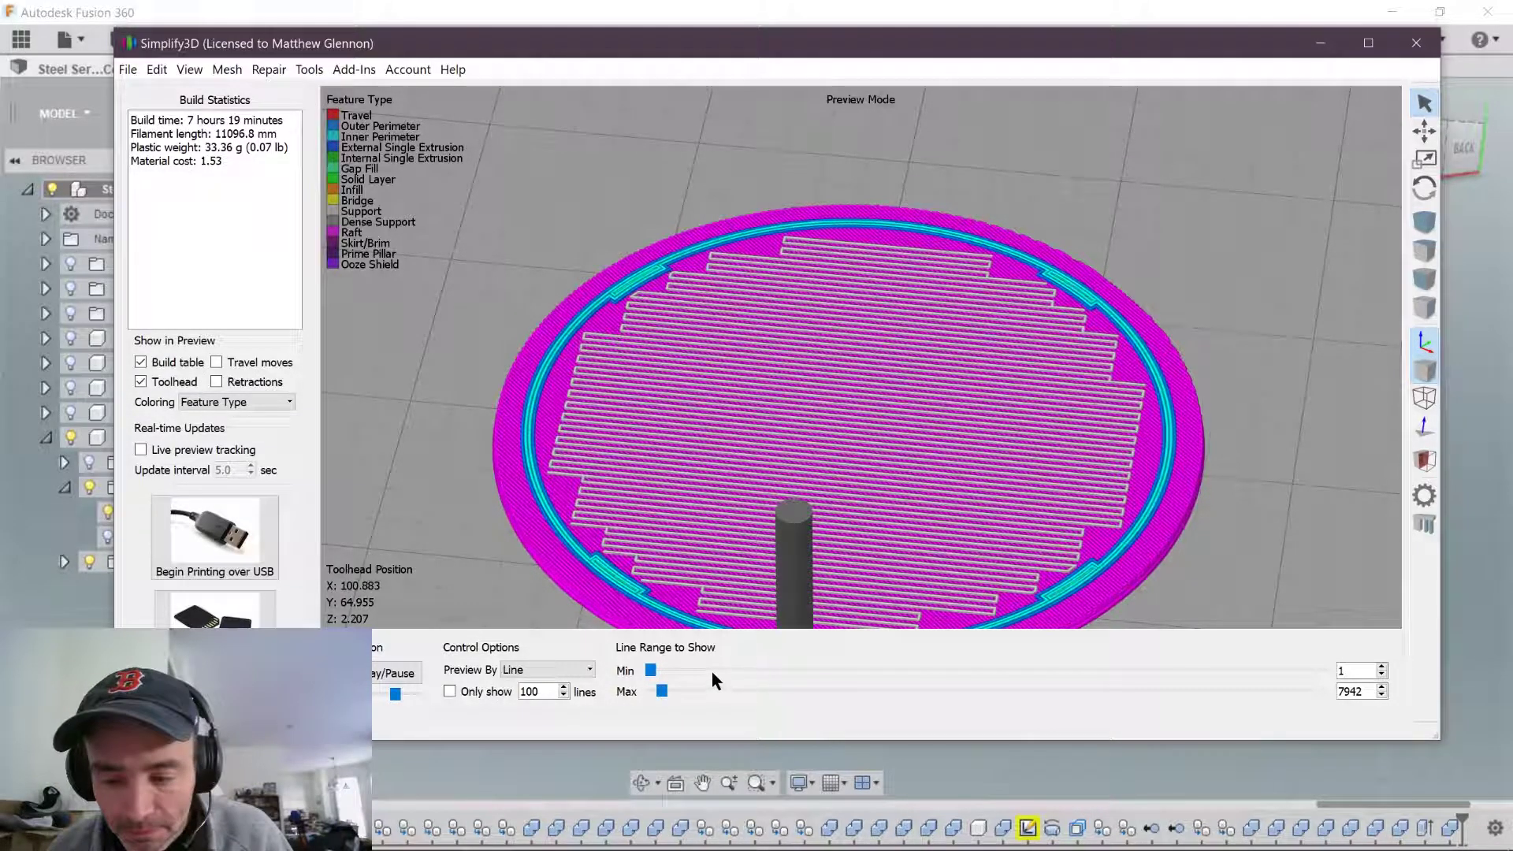
{"action": "left_click_drag", "start_coordinate": [661, 690], "coordinate": [725, 684]}
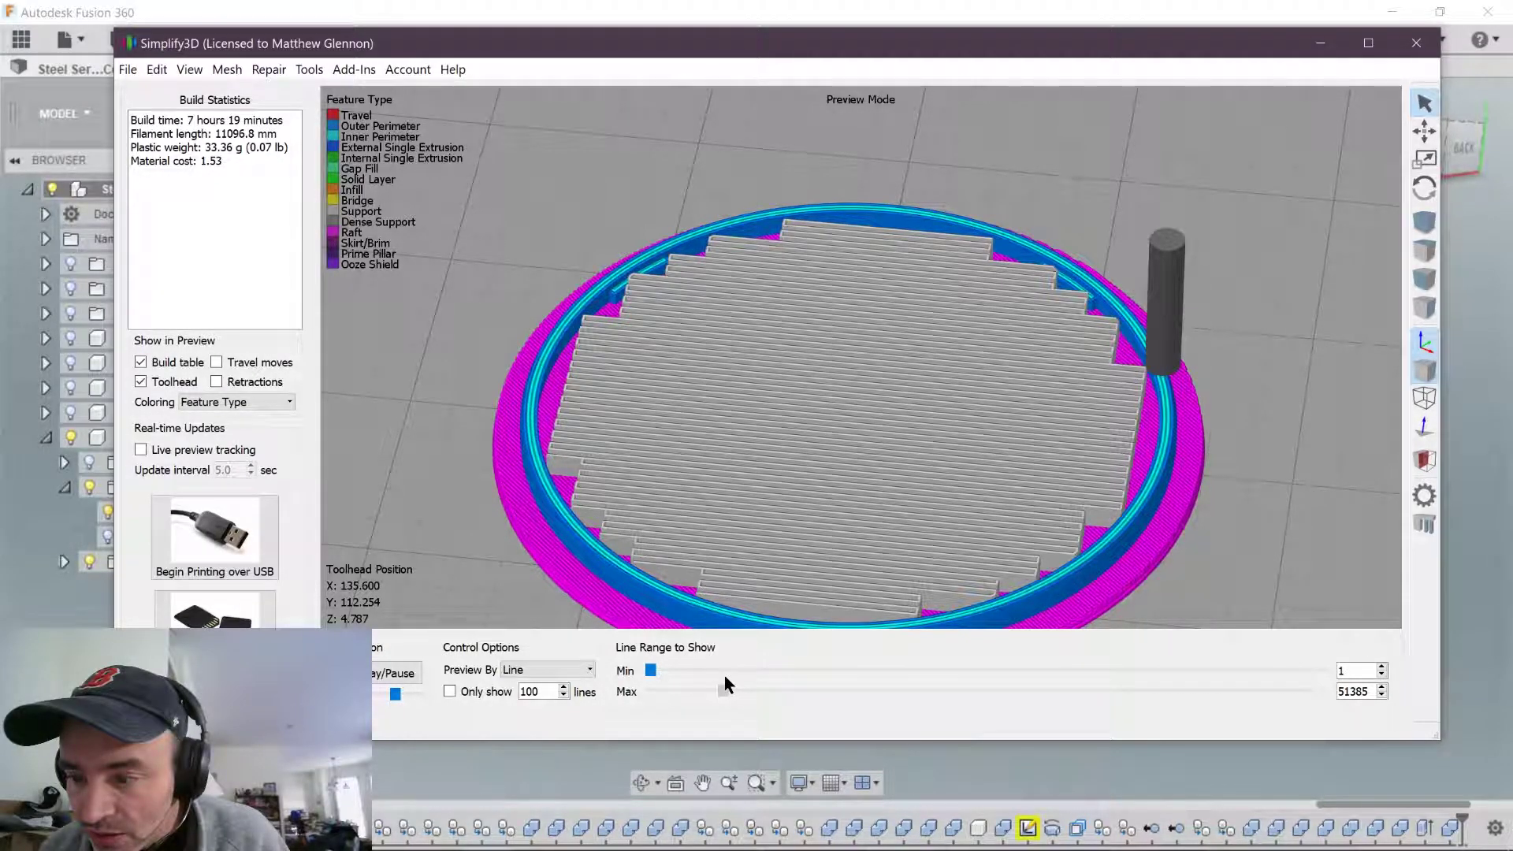
{"action": "left_click_drag", "start_coordinate": [725, 676], "coordinate": [896, 683]}
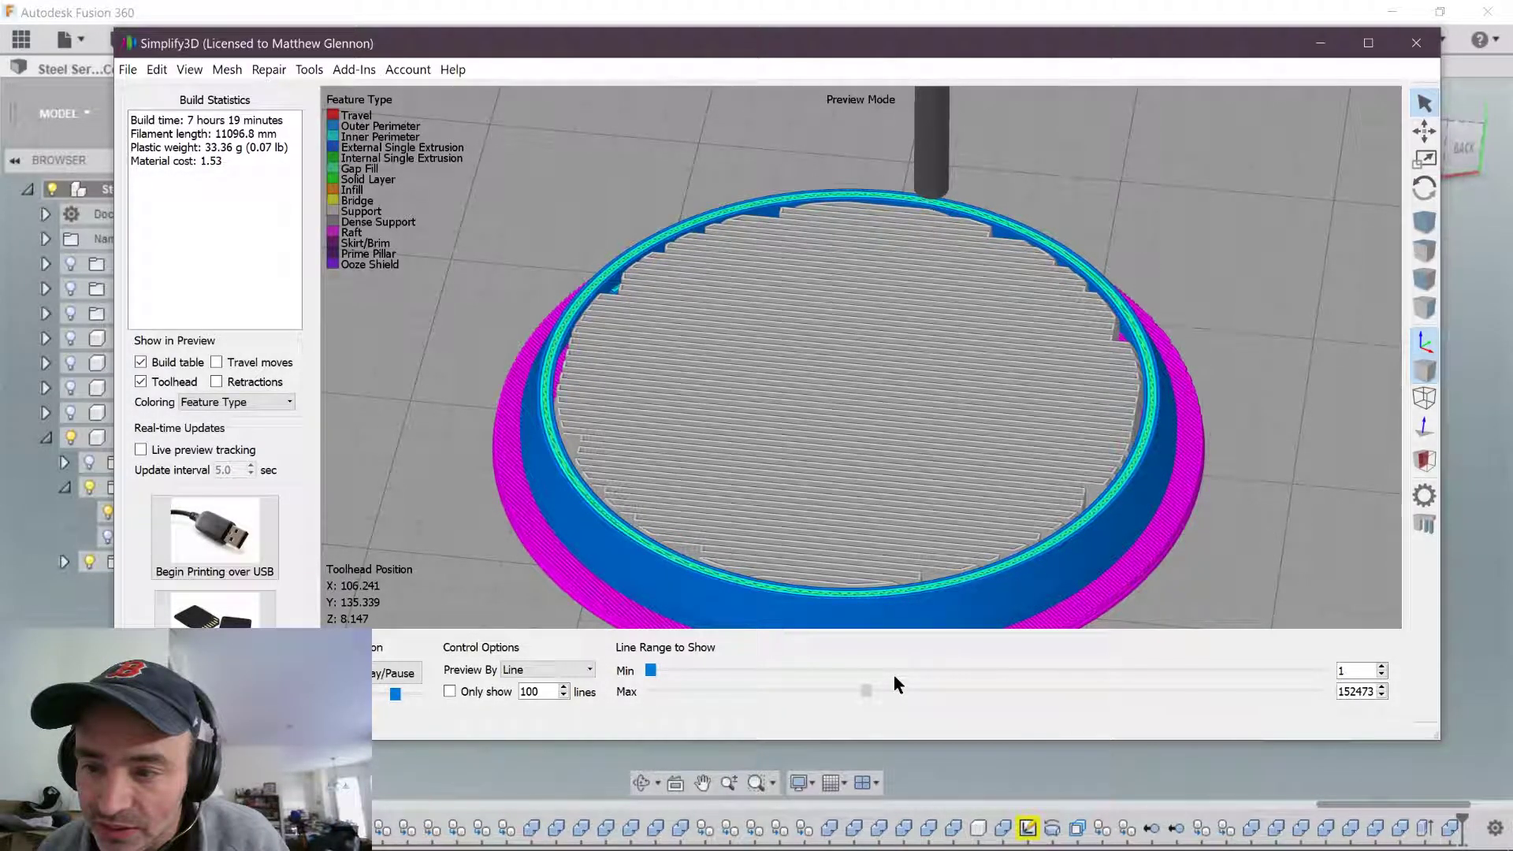
{"action": "left_click", "coordinate": [903, 690]}
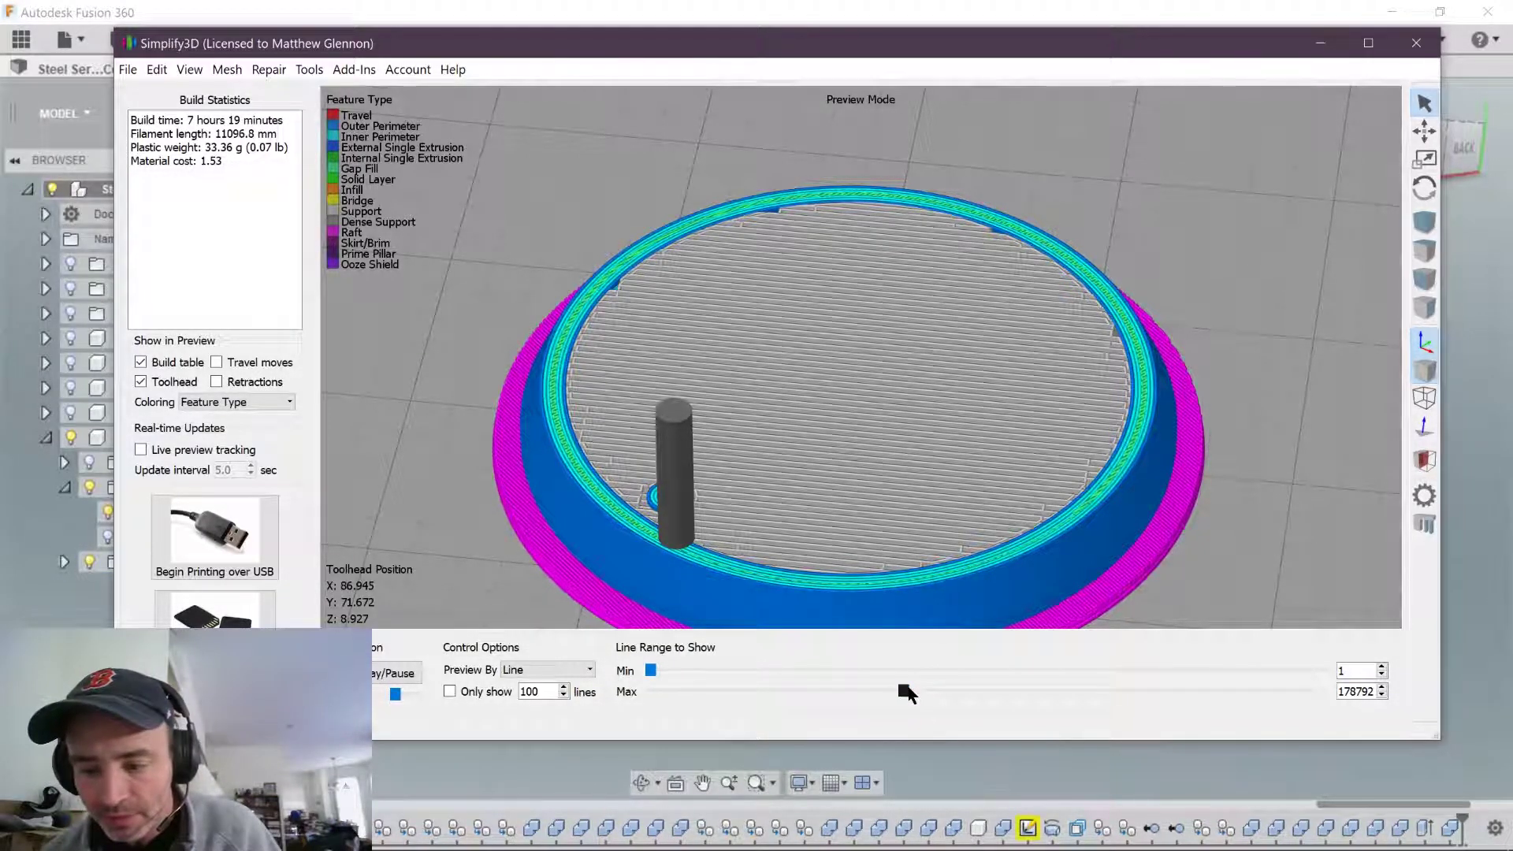
- Advance the preview's line range through the infill and logo layers to the last printed line
{"action": "mouse_move", "coordinate": [908, 689]}
{"action": "left_mouse_down"}
{"action": "mouse_move", "coordinate": [960, 689]}
{"action": "mouse_move", "coordinate": [1006, 660]}
{"action": "left_mouse_up"}
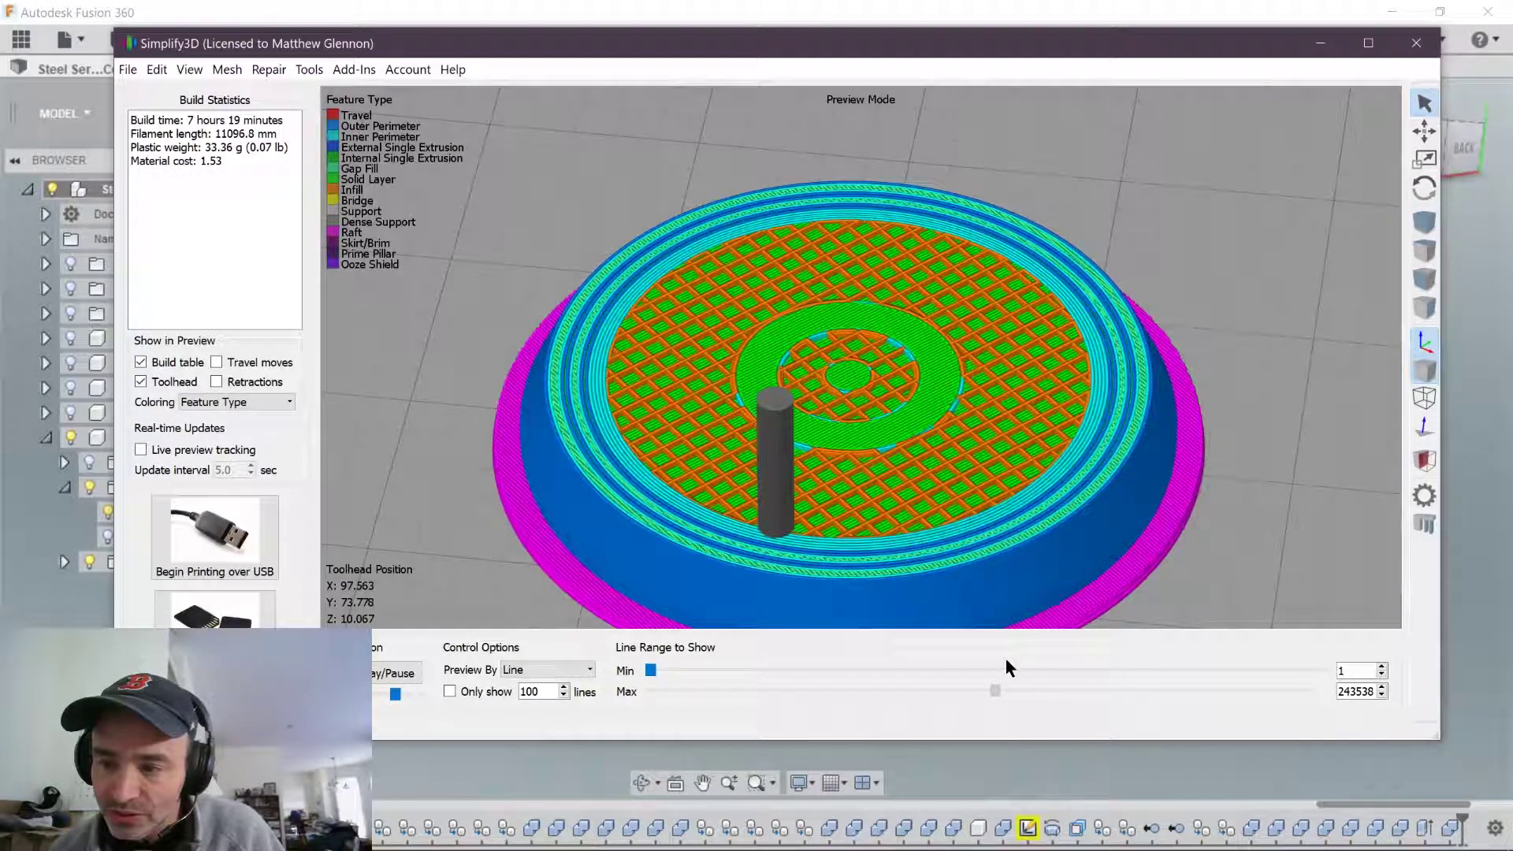
{"action": "left_click_drag", "start_coordinate": [1006, 659], "coordinate": [1116, 635]}
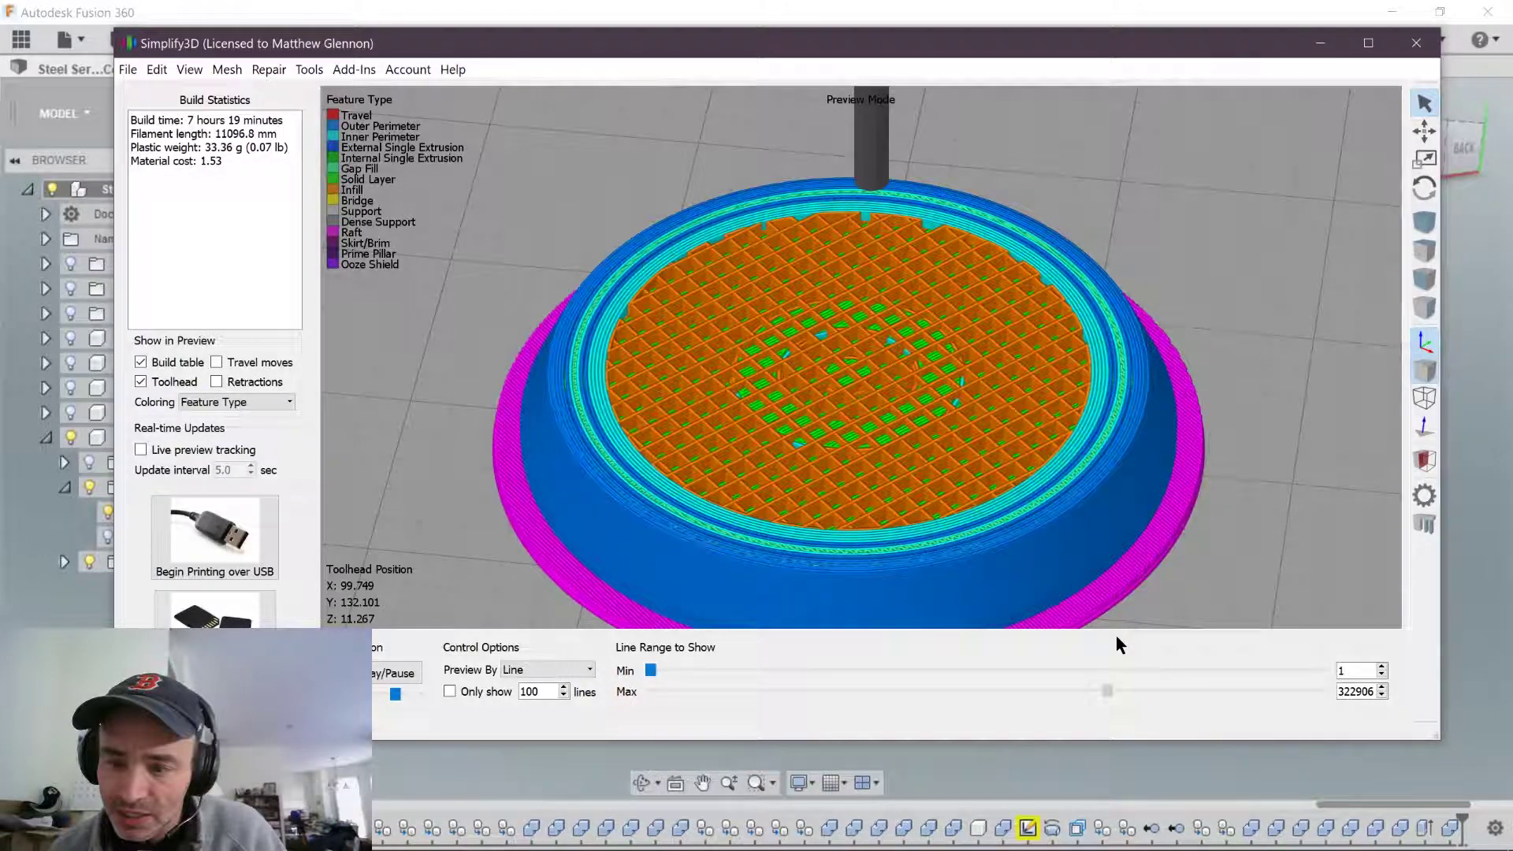
{"action": "left_click_drag", "start_coordinate": [1116, 635], "coordinate": [1213, 629]}
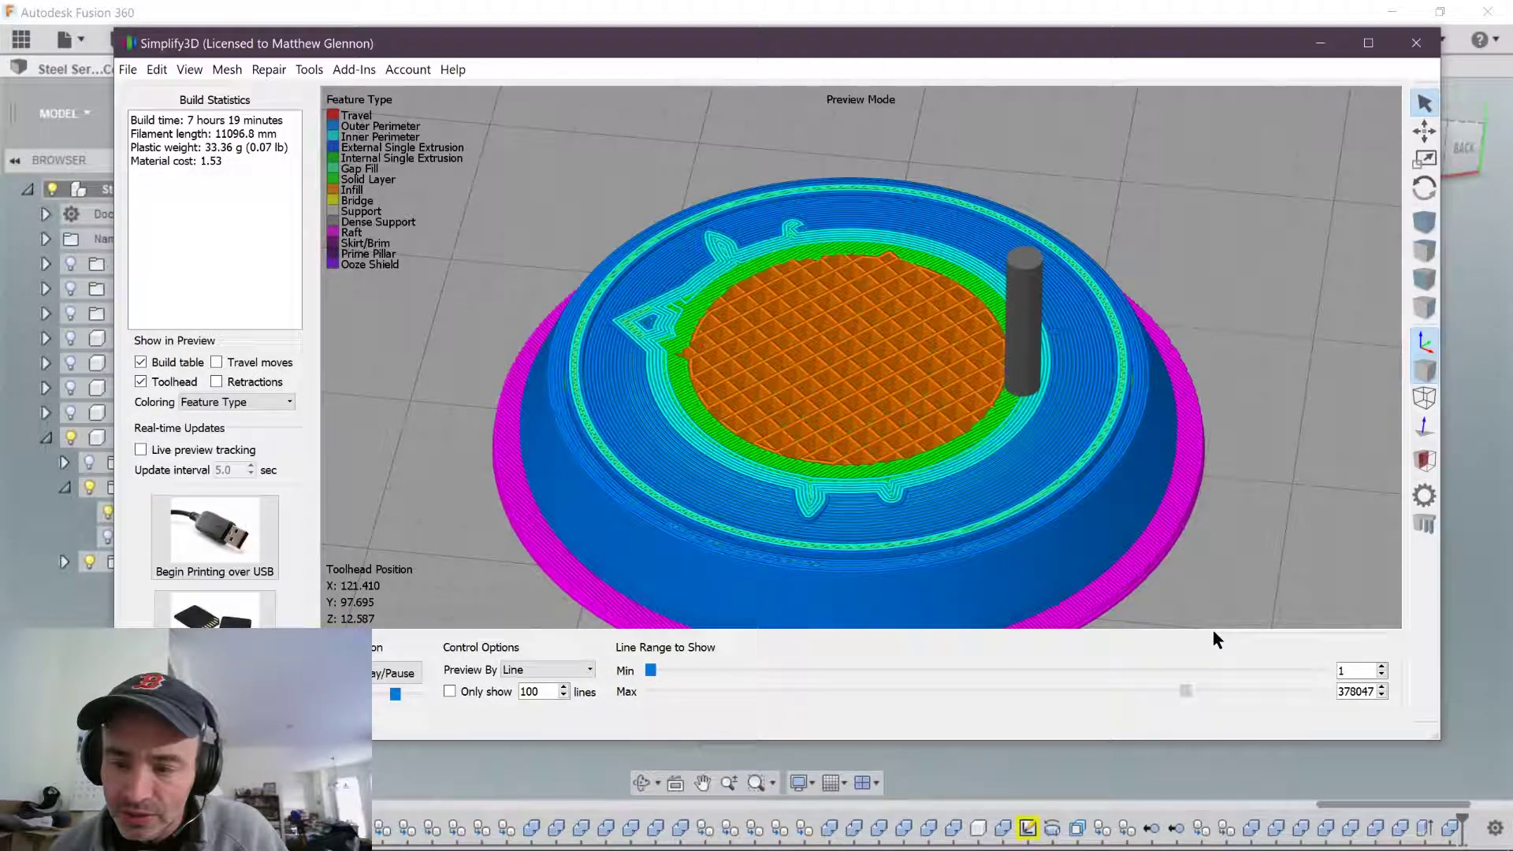
{"action": "left_click_drag", "start_coordinate": [1213, 631], "coordinate": [1476, 630]}
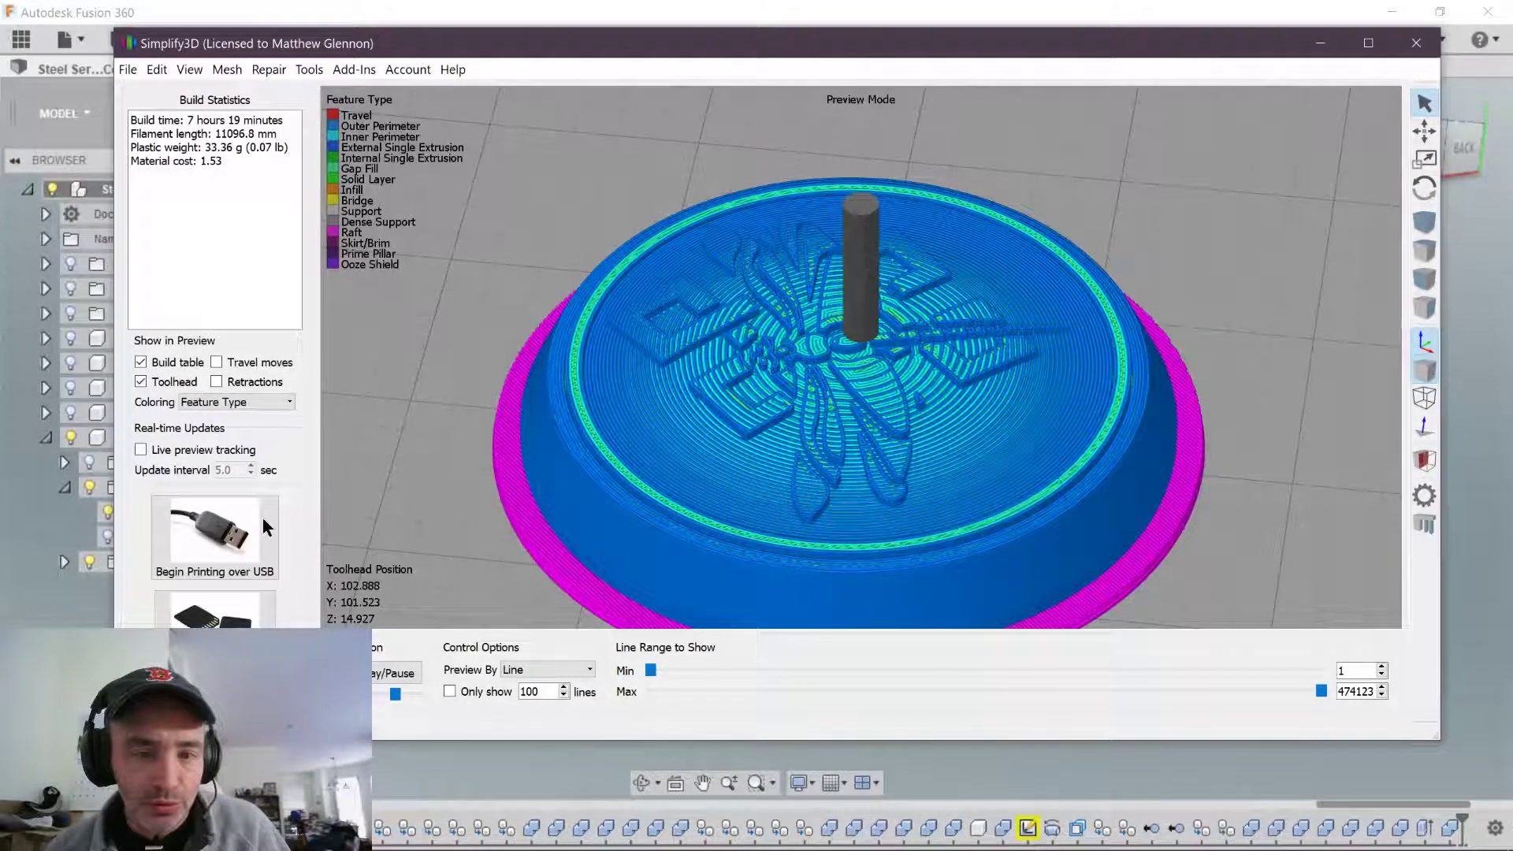
- Exit the print preview and duplicate the Cover One Color Completed model once
{"action": "left_click", "coordinate": [214, 703]}
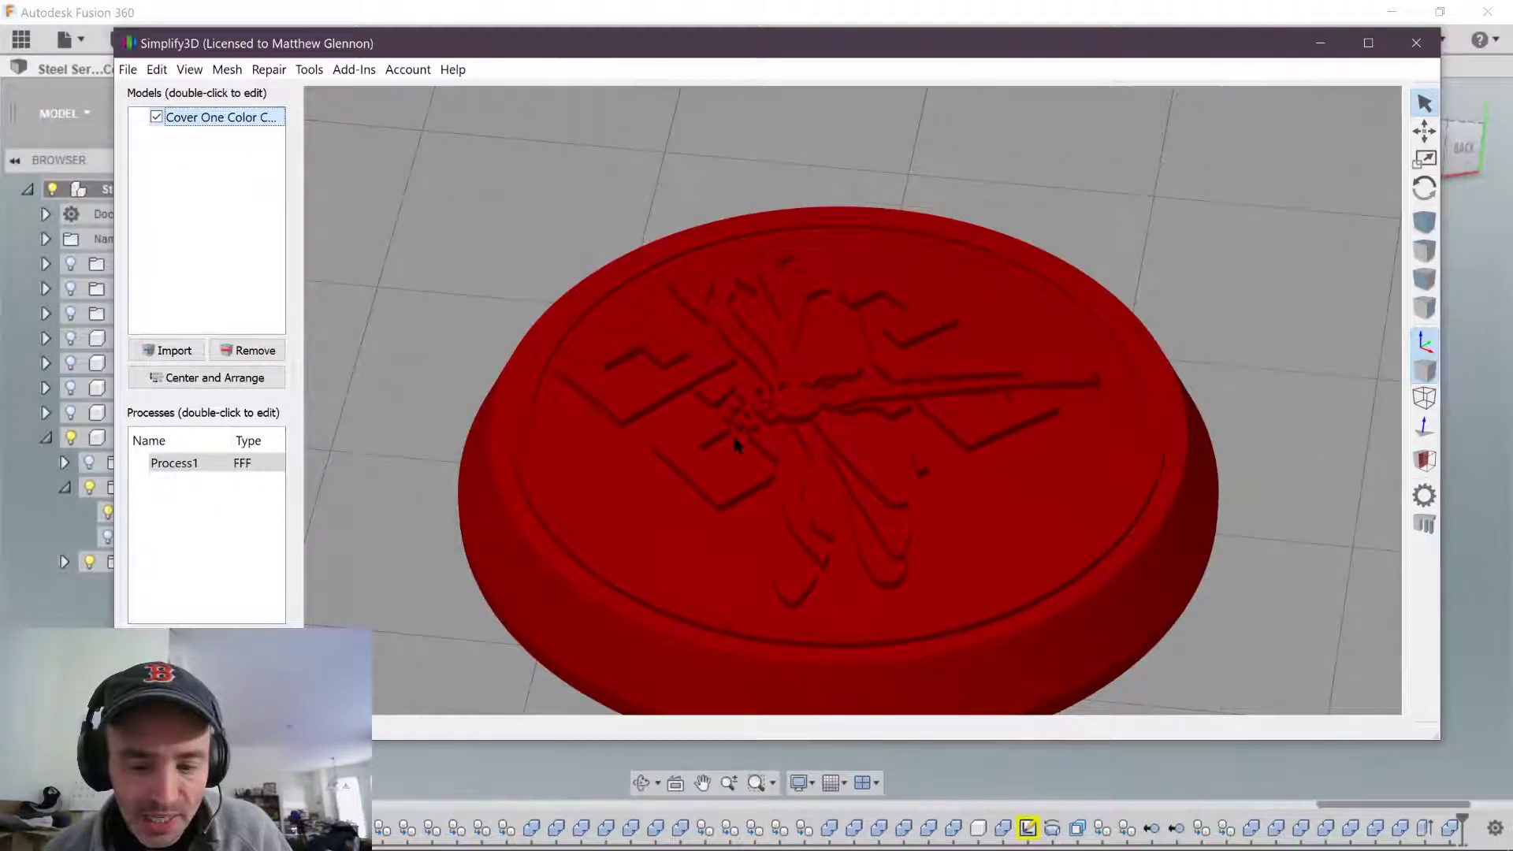
{"action": "scroll", "coordinate": [769, 452], "scroll_direction": "down", "scroll_amount": 8}
{"action": "scroll", "coordinate": [774, 450], "scroll_direction": "up", "scroll_amount": 1}
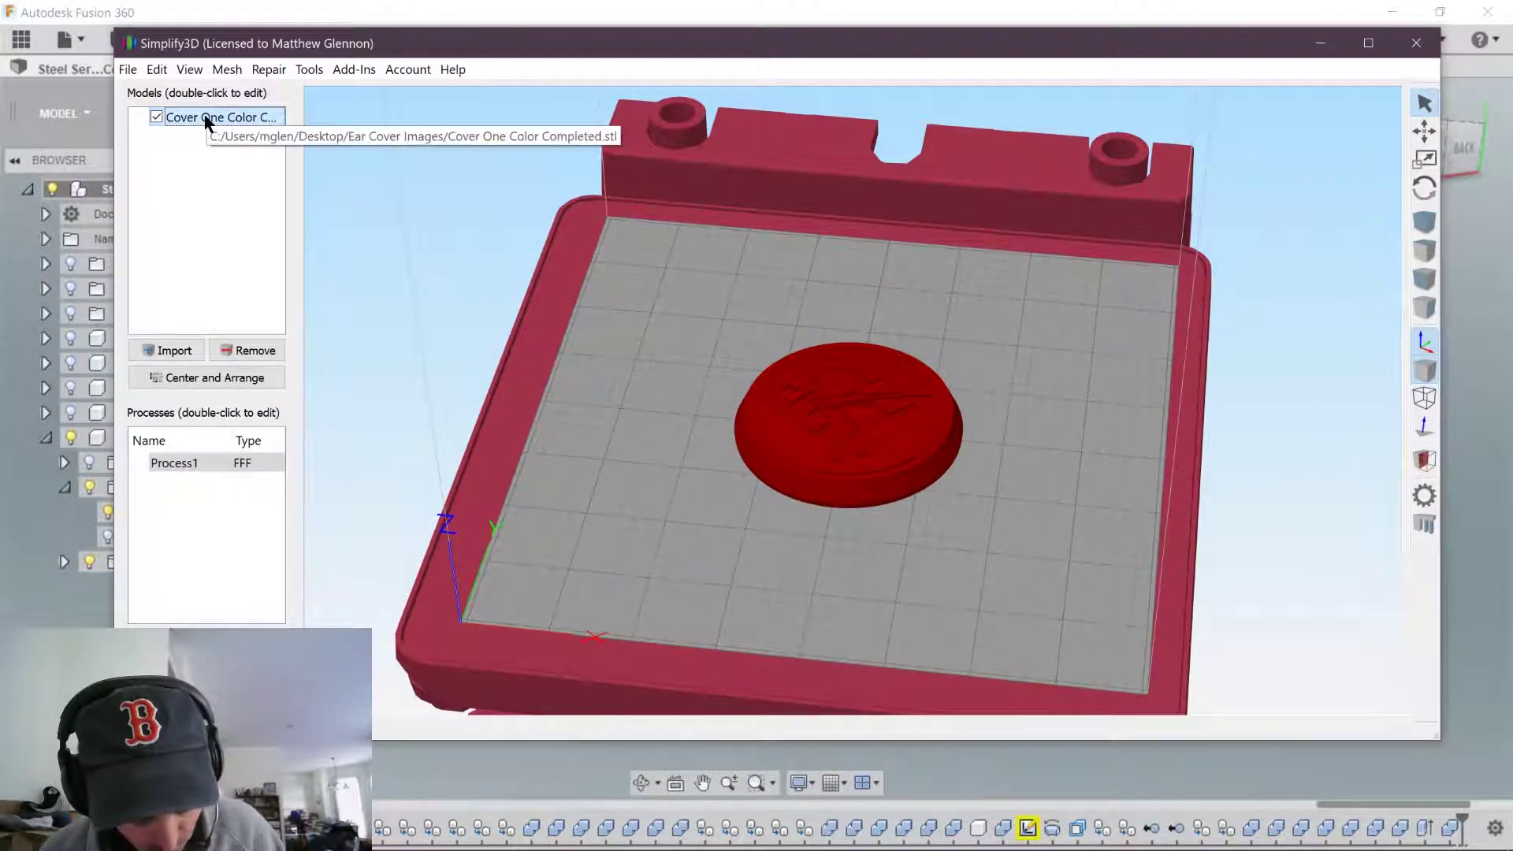
{"action": "key", "text": "ctrl+d"}
{"action": "key", "text": "Return"}
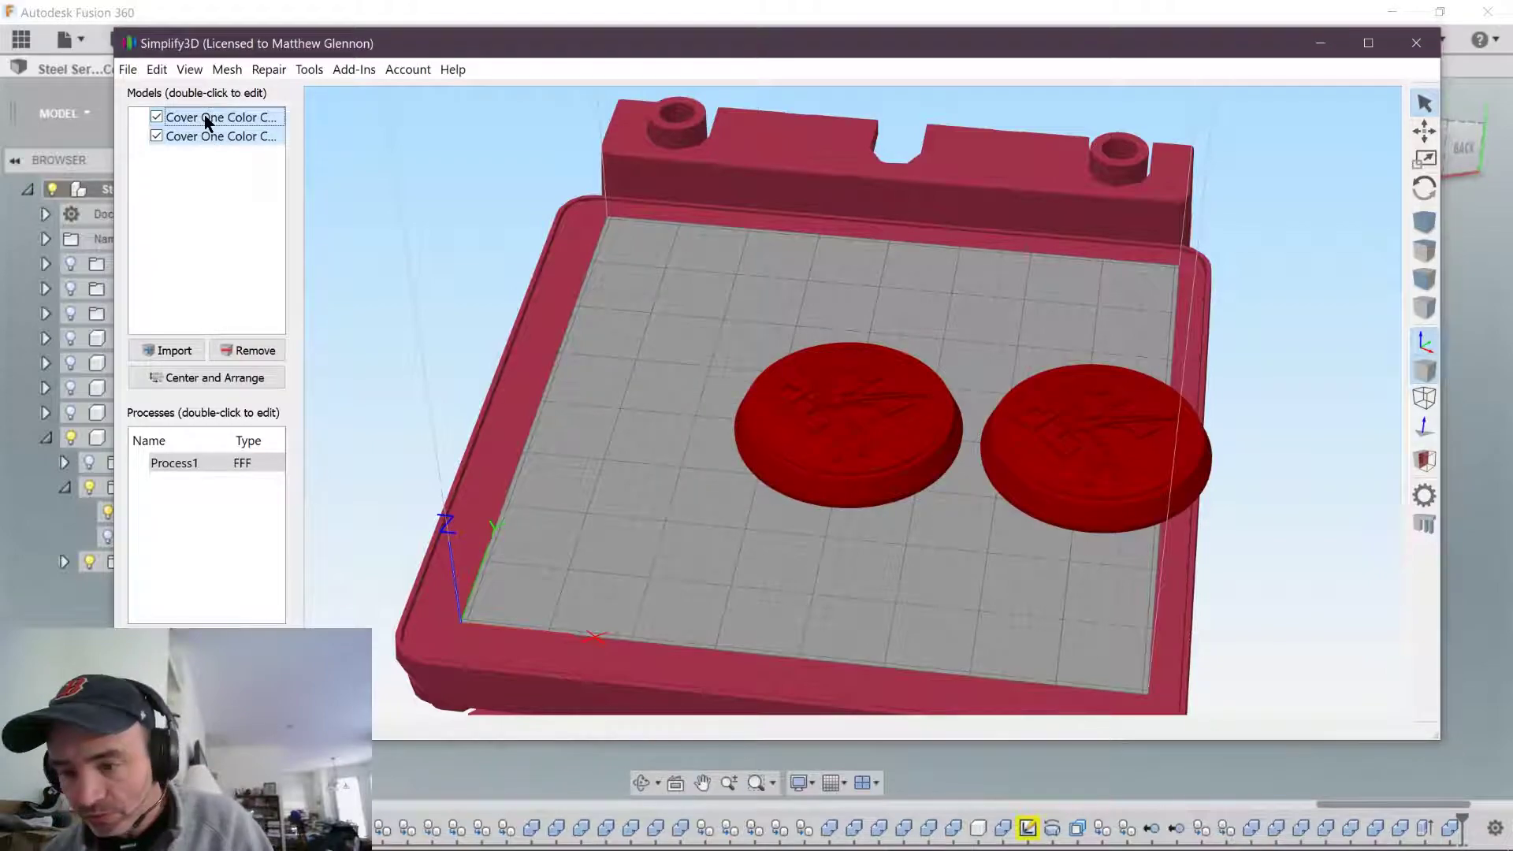
- Center and arrange the two covers on the build plate and check their layout from above
{"action": "left_click", "coordinate": [239, 378]}
{"action": "left_click_drag", "start_coordinate": [624, 419], "coordinate": [655, 328]}
{"action": "scroll", "coordinate": [706, 402], "scroll_direction": "up", "scroll_amount": 3}
{"action": "left_click_drag", "start_coordinate": [716, 384], "coordinate": [769, 473]}
- Move the front cover sideways so the two covers sit diagonally on the build plate
{"action": "left_click", "coordinate": [851, 446]}
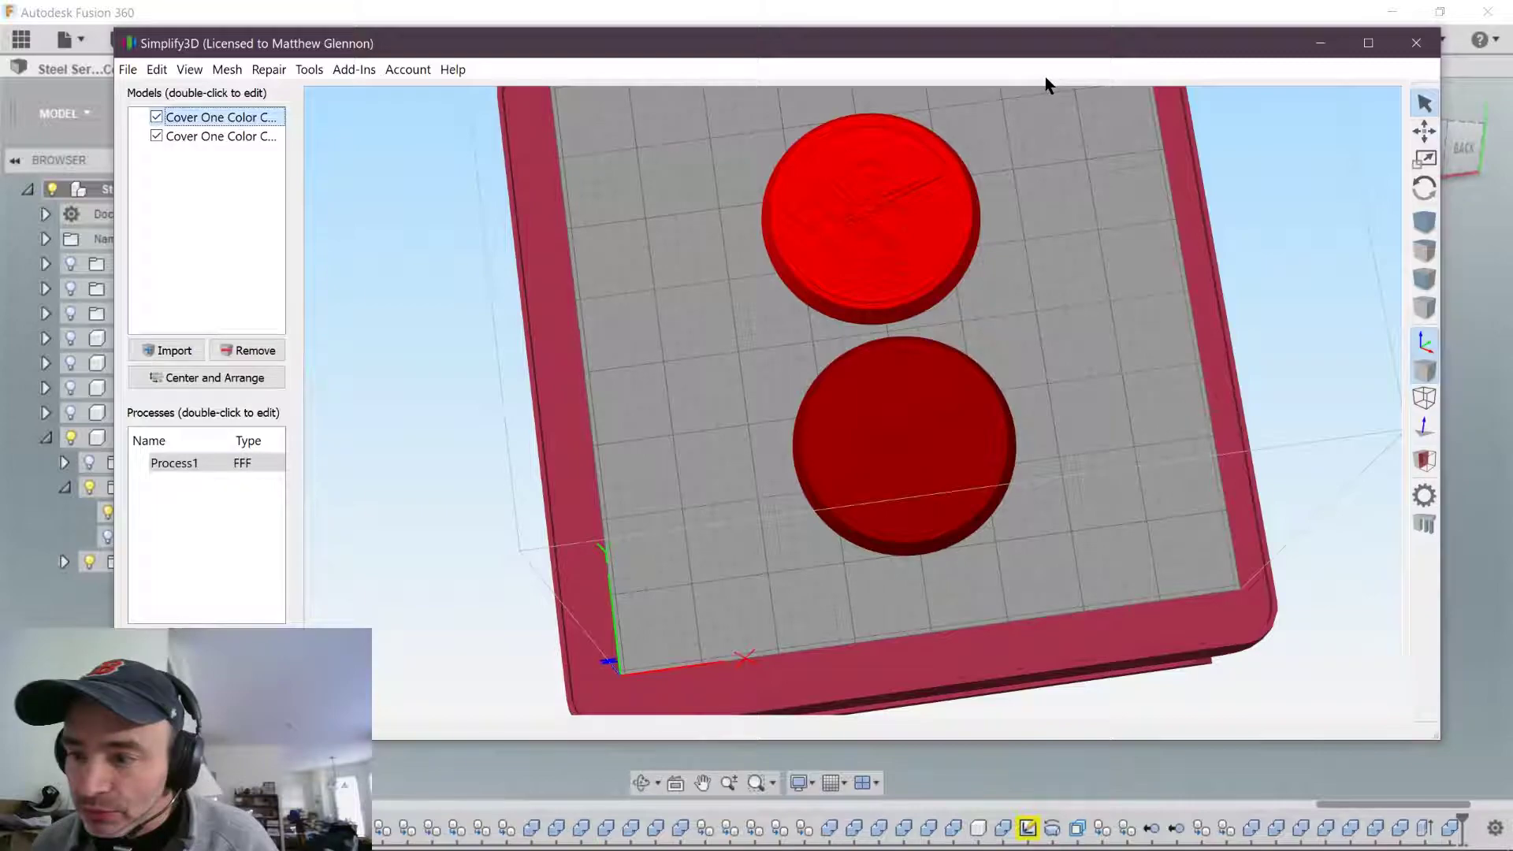
{"action": "left_click", "coordinate": [1425, 130]}
{"action": "left_click_drag", "start_coordinate": [956, 424], "coordinate": [754, 379]}
- Group both cover models and center the group on the build plate
{"action": "left_click", "coordinate": [825, 249]}
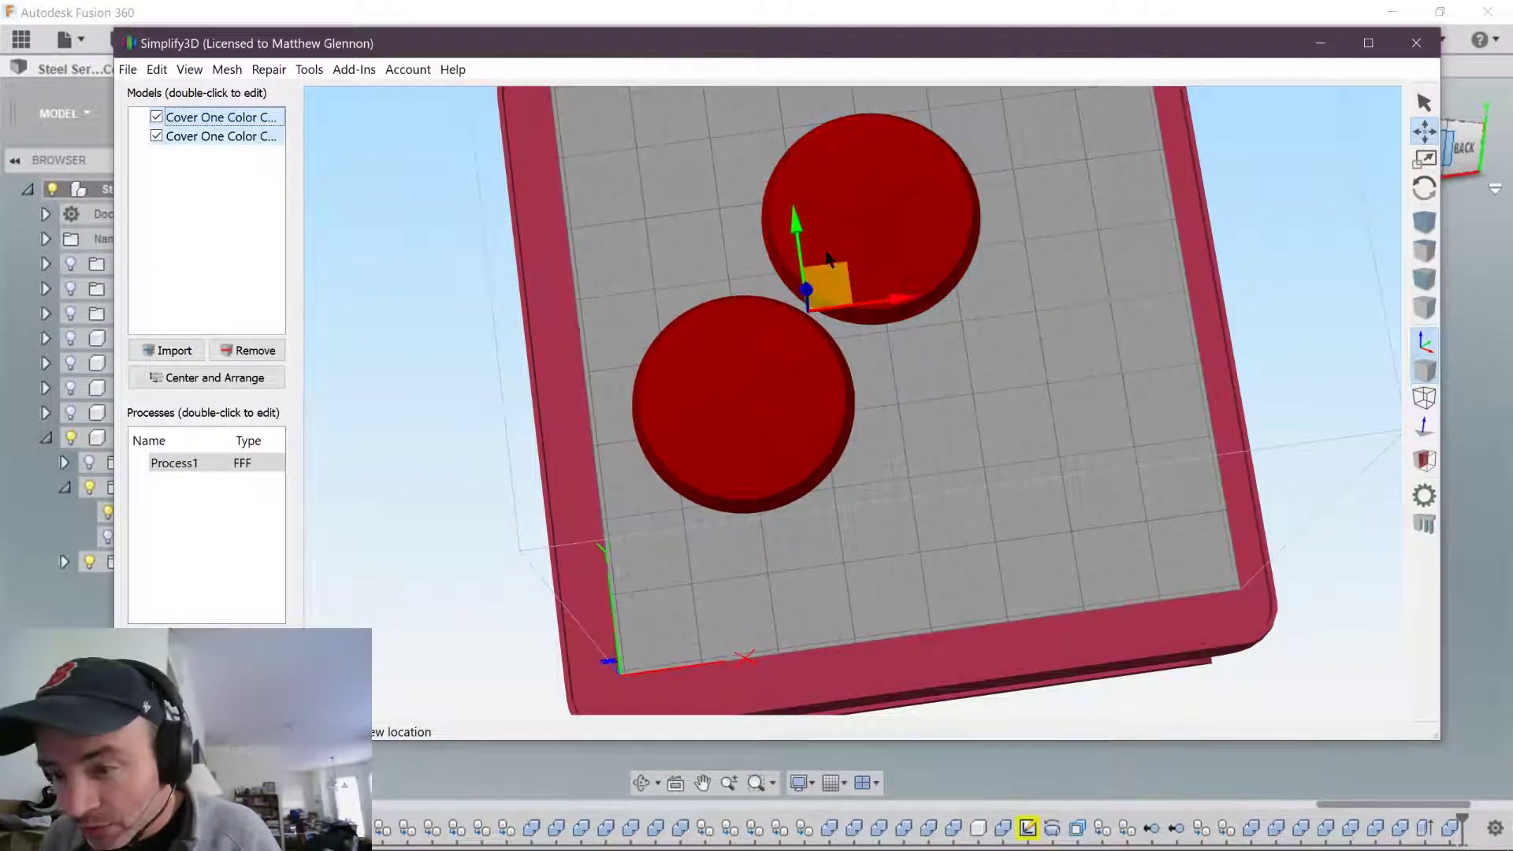
{"action": "key", "text": "ctrl+g"}
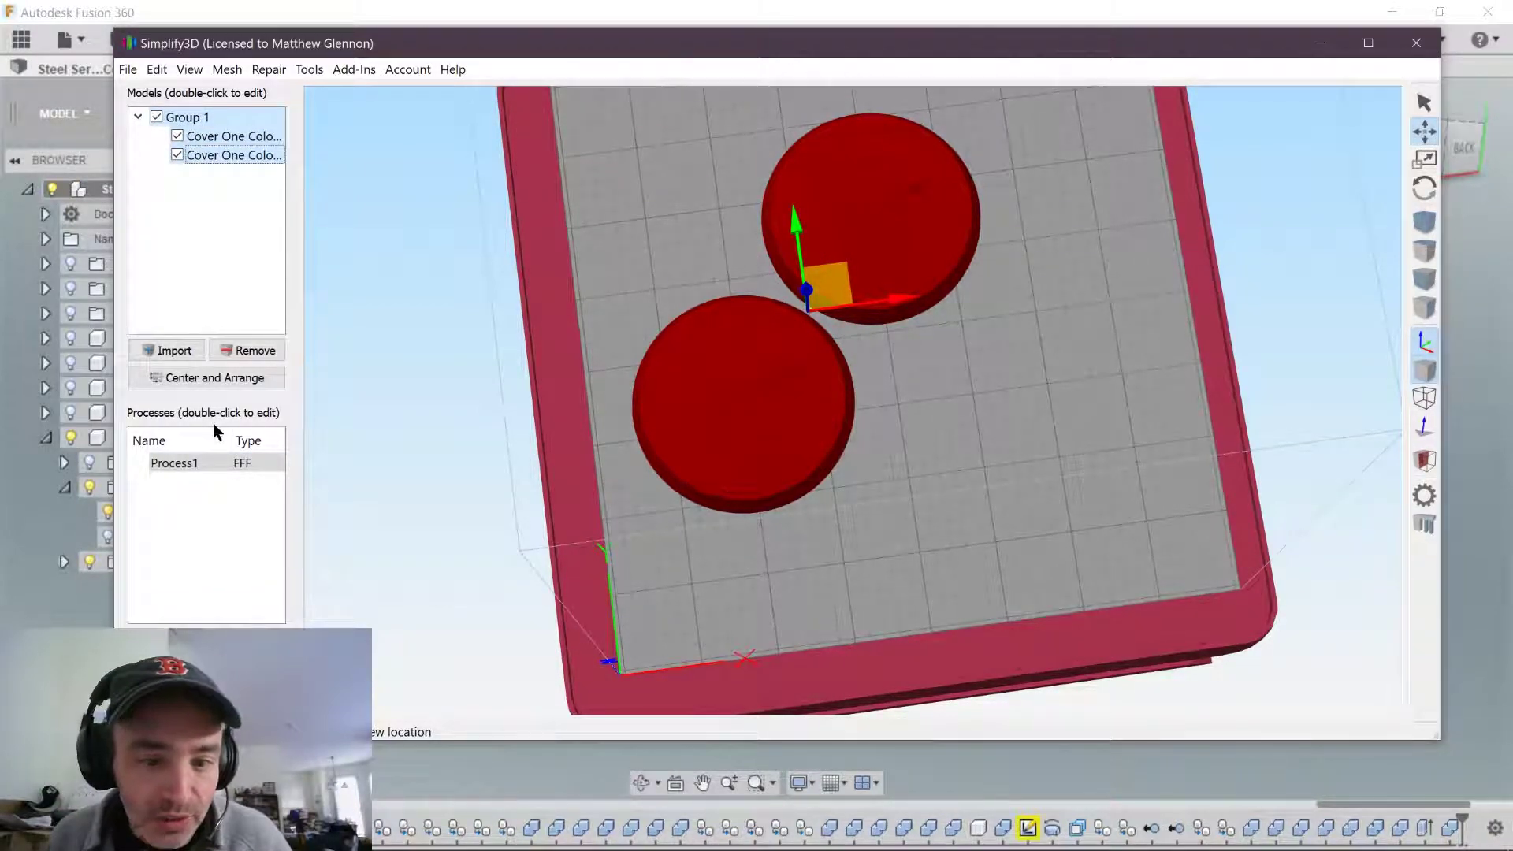
{"action": "left_click", "coordinate": [211, 379]}
{"action": "scroll", "coordinate": [739, 386], "scroll_direction": "down", "scroll_amount": 5}
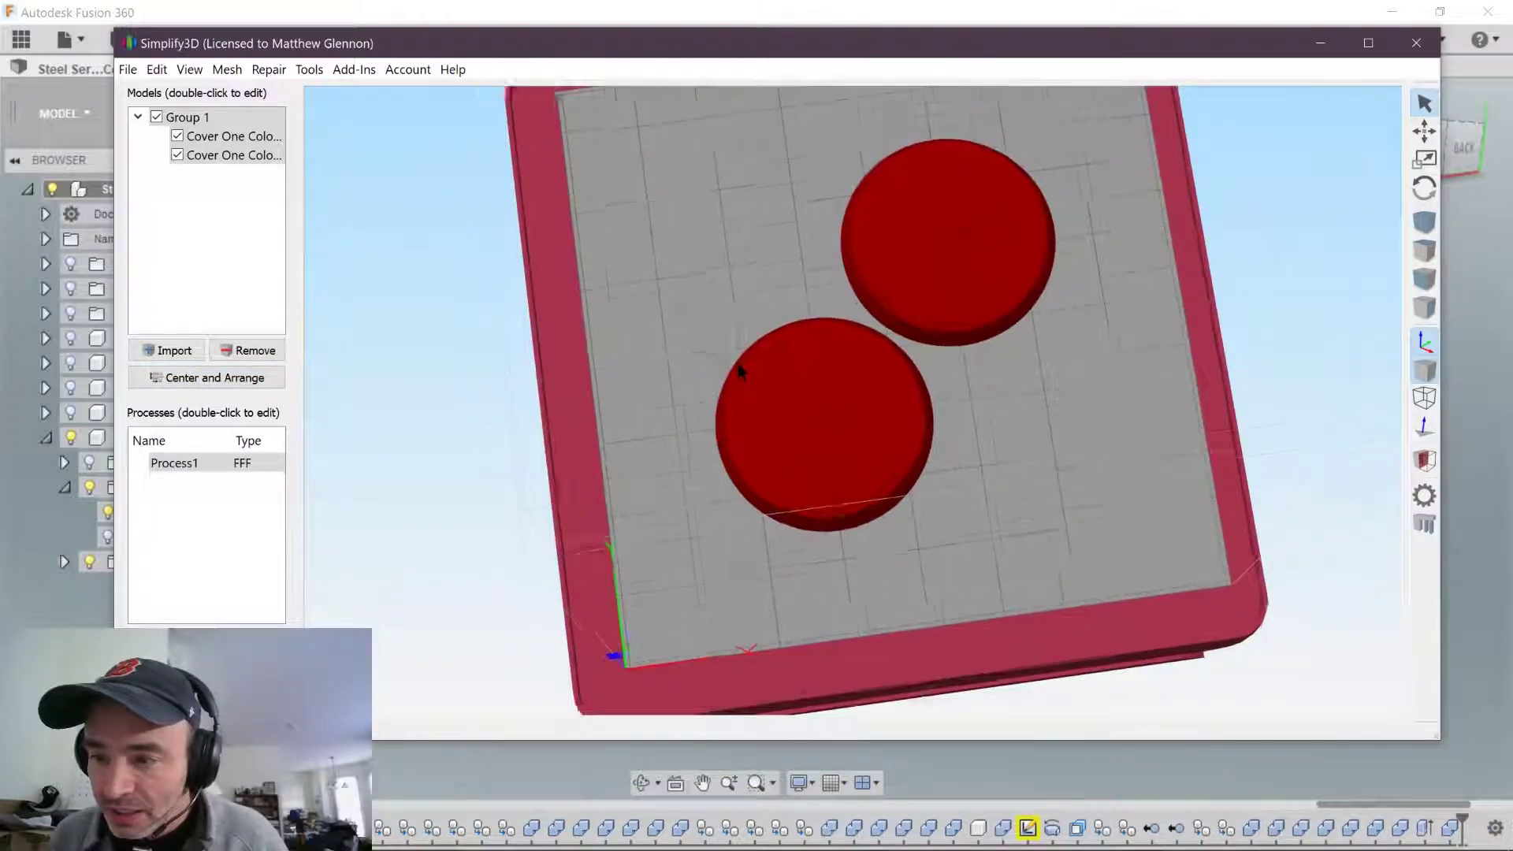